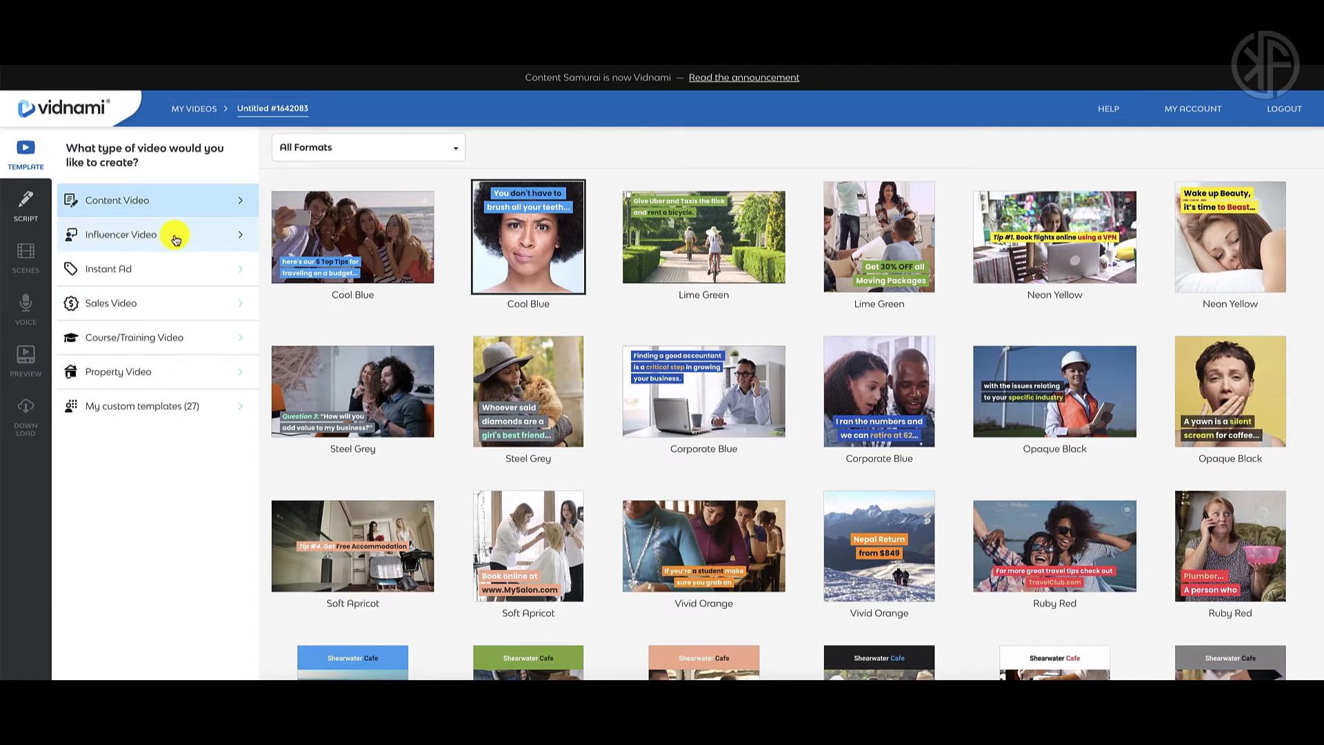
- Browse the Influencer Video templates and filter them to the Square format
left_click(176, 240)
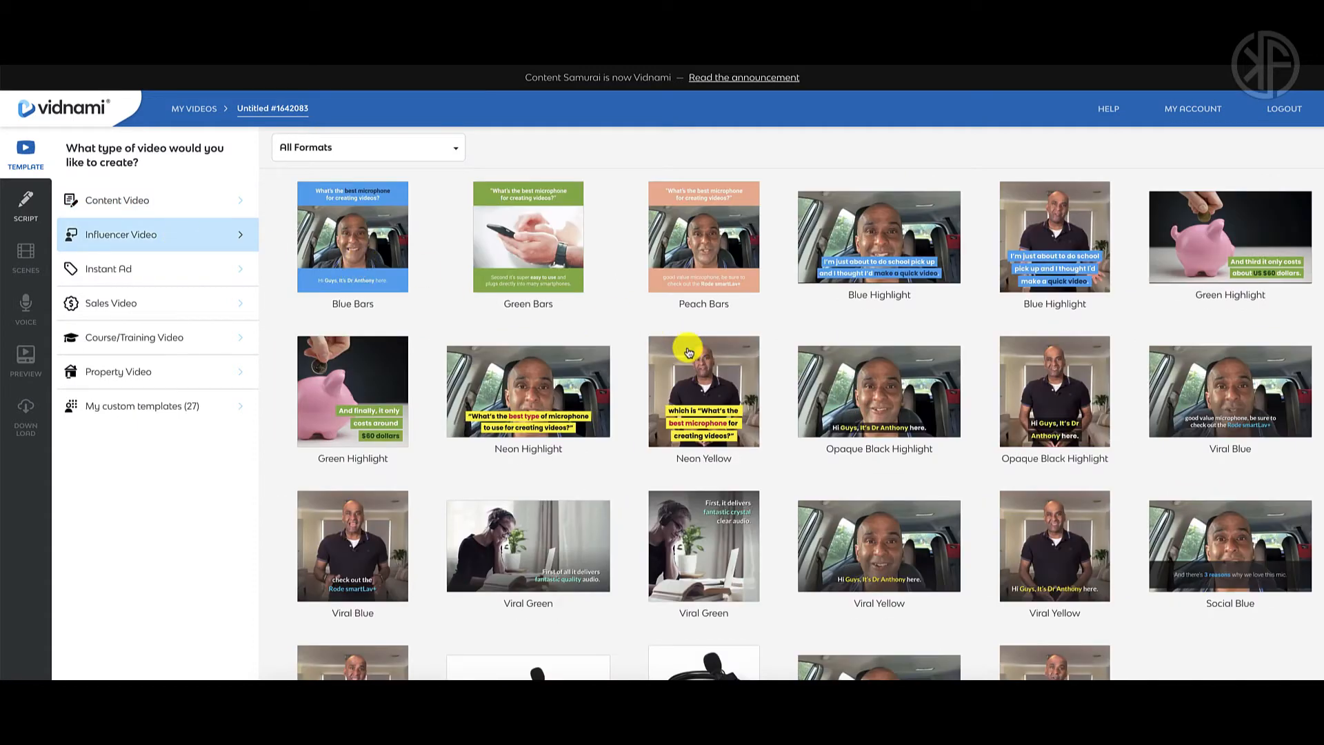
scroll(791, 376, "down", 2)
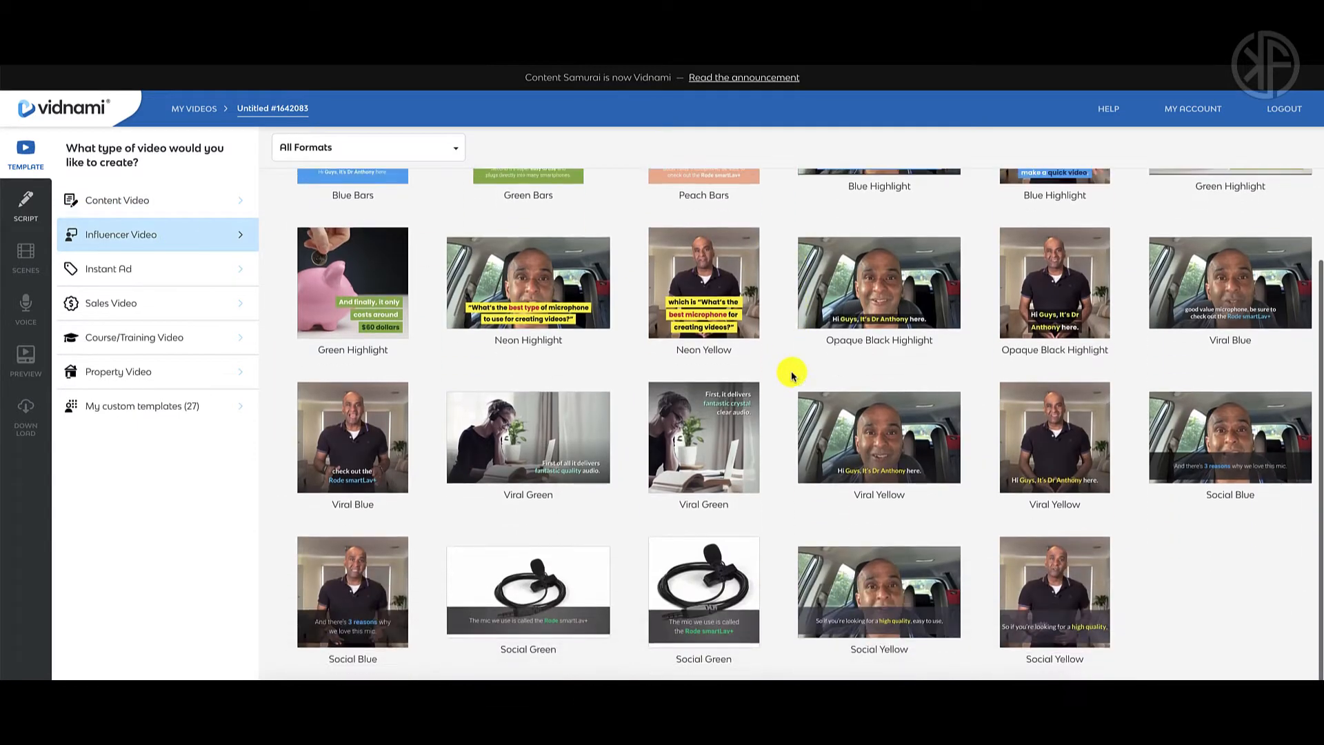
scroll(792, 376, "up", 2)
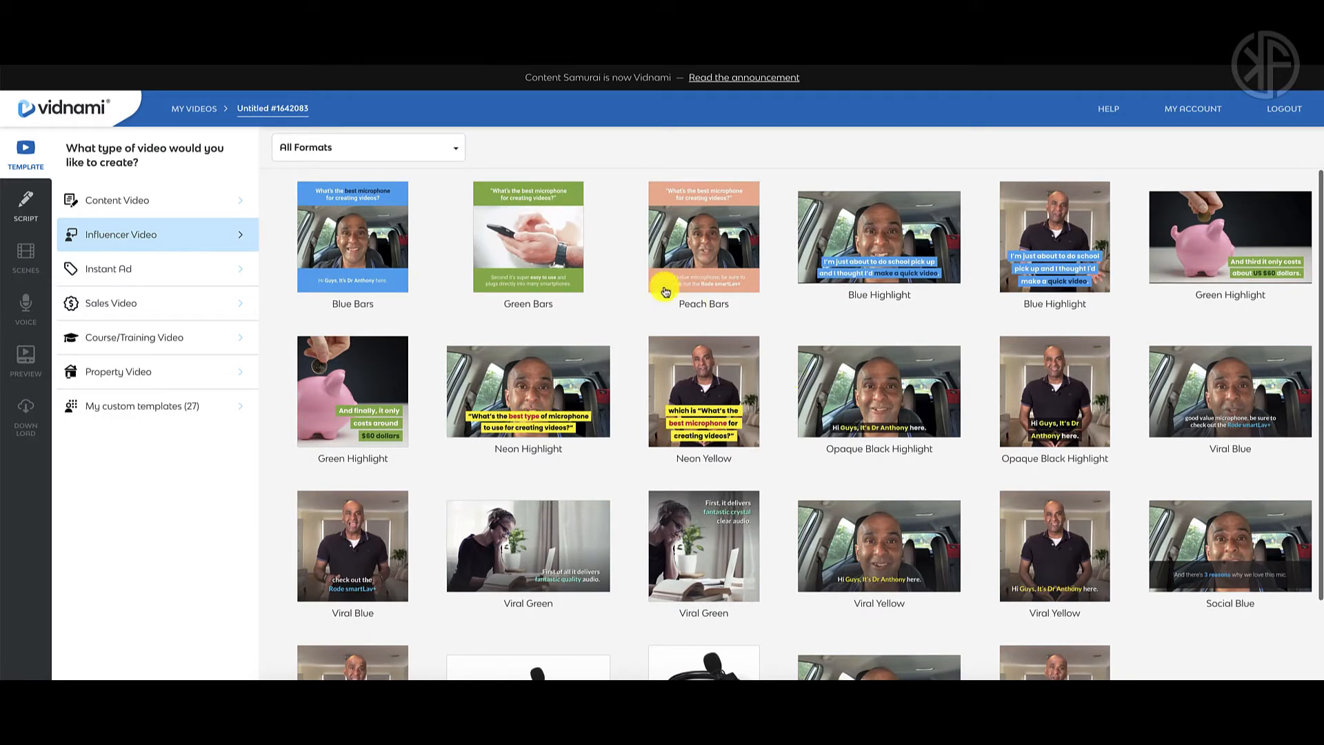
left_click(458, 153)
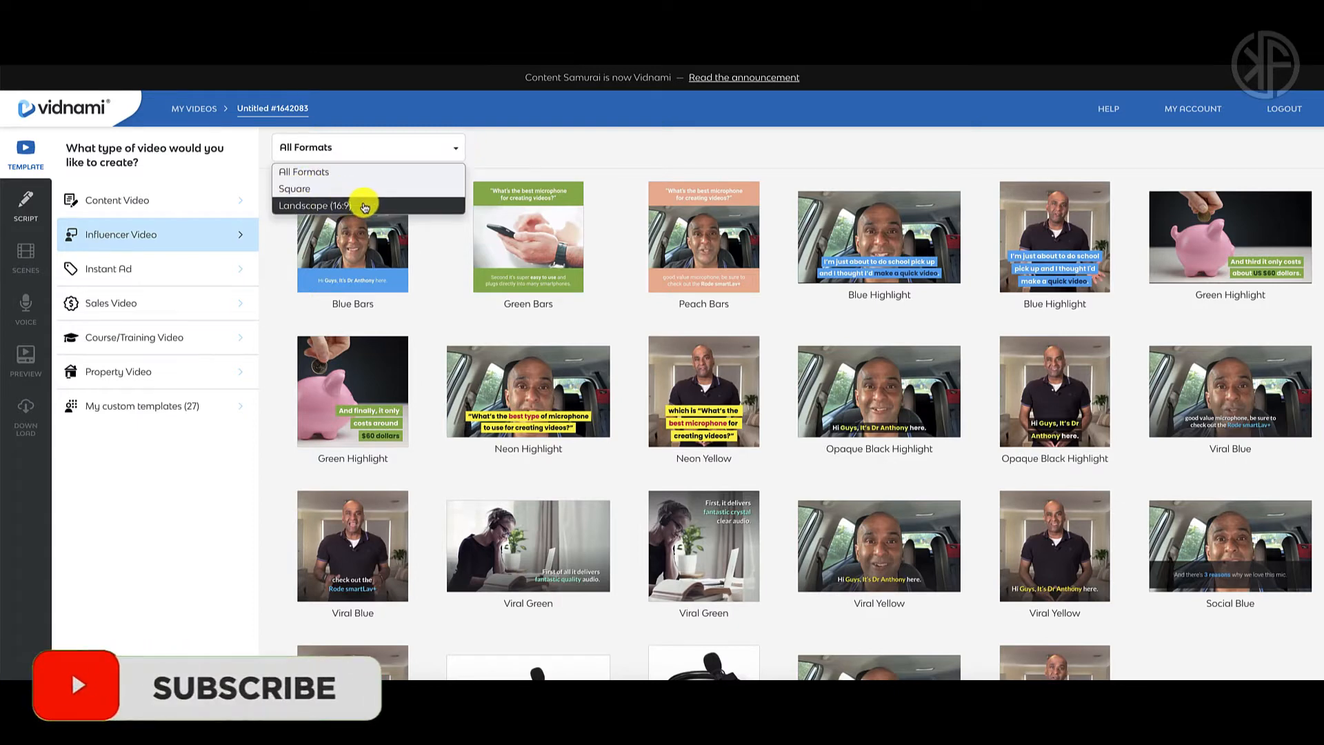
left_click(317, 189)
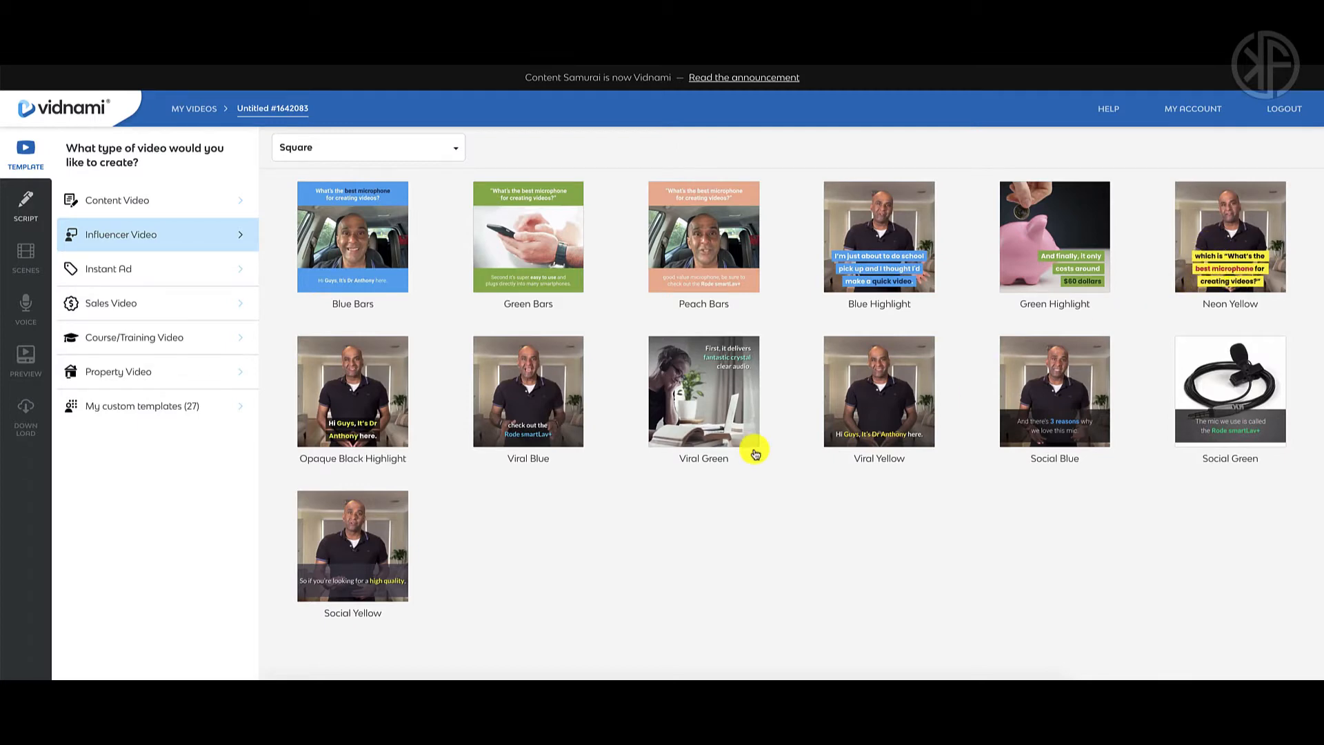
- Play the sample video of the Blue Bars template, then view the Neon Yellow template's details and close them
left_click(384, 240)
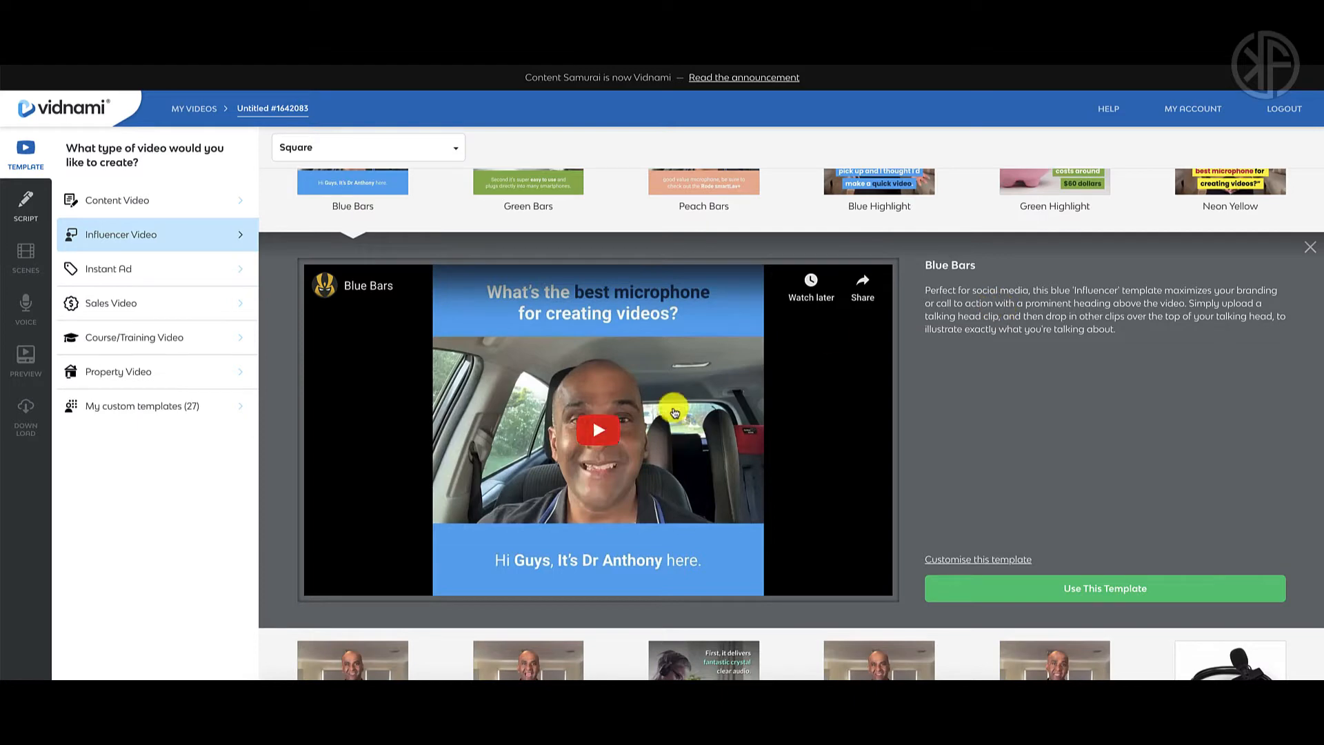
left_click(597, 439)
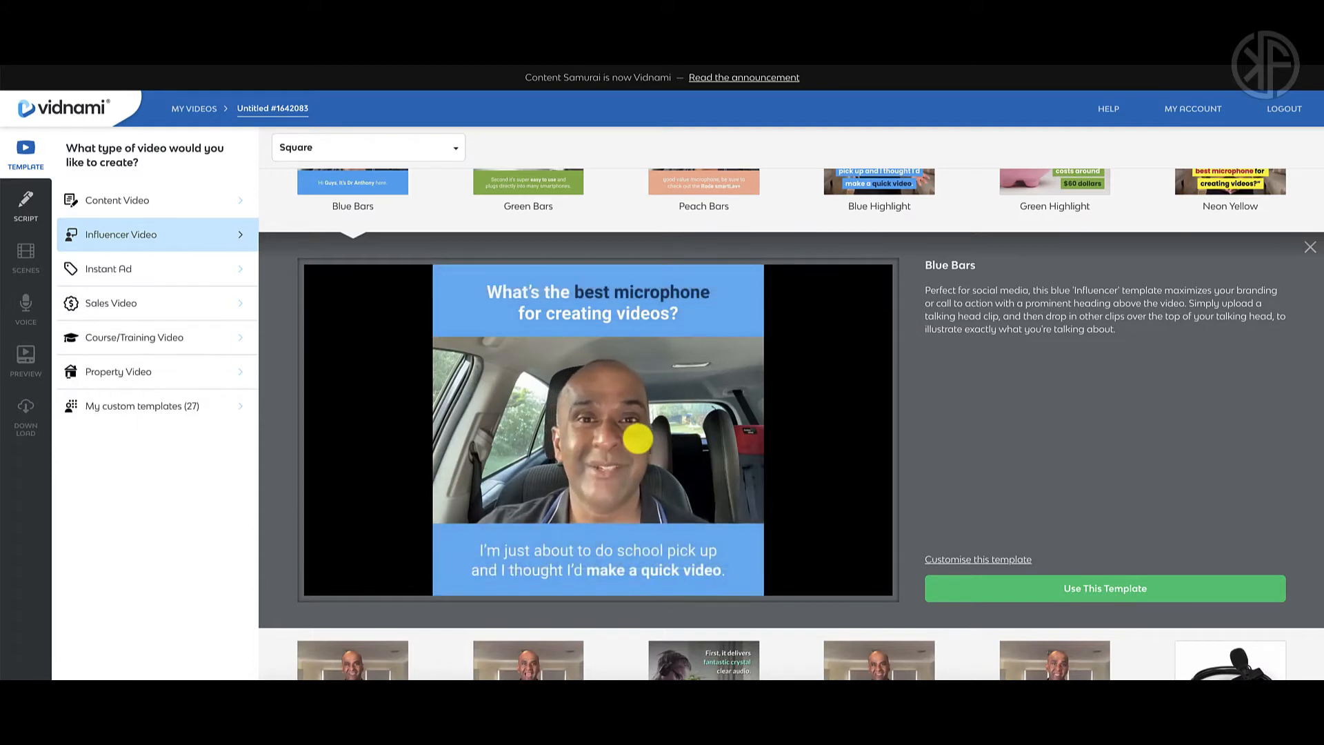
left_click(637, 441)
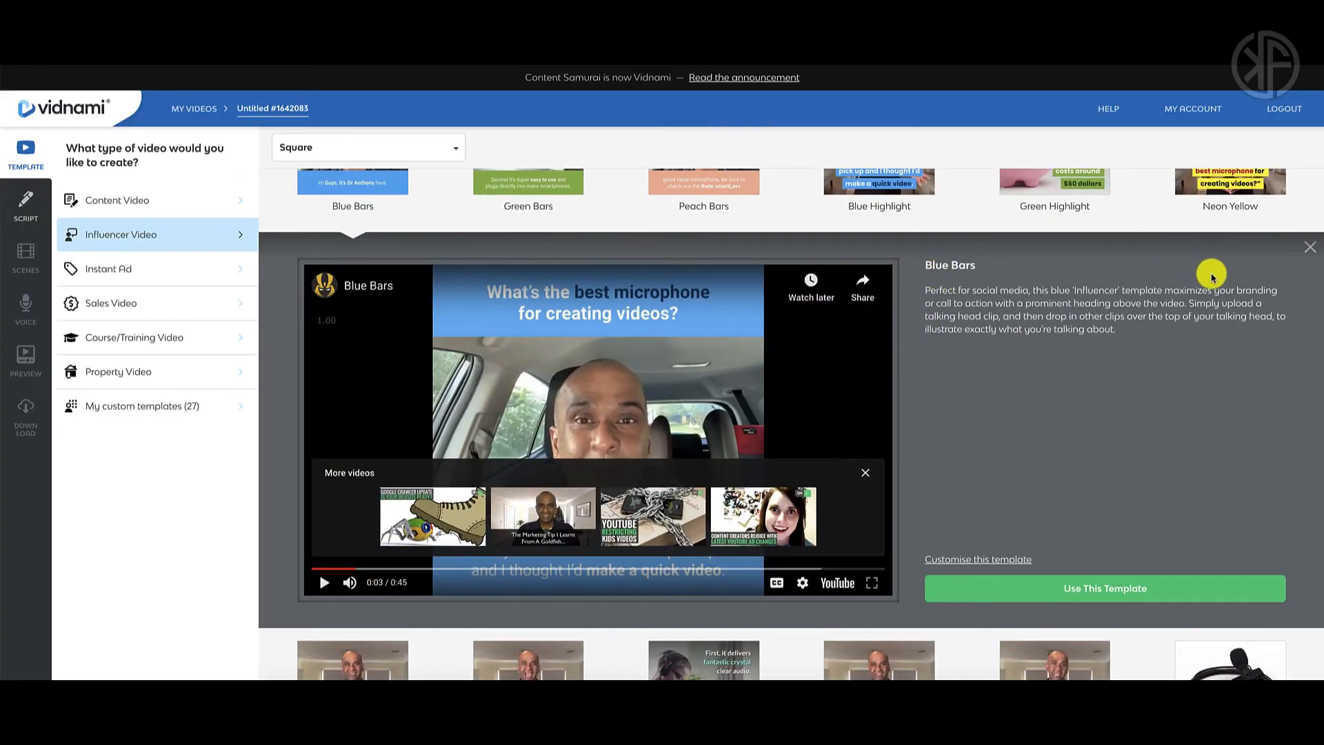
left_click(1310, 249)
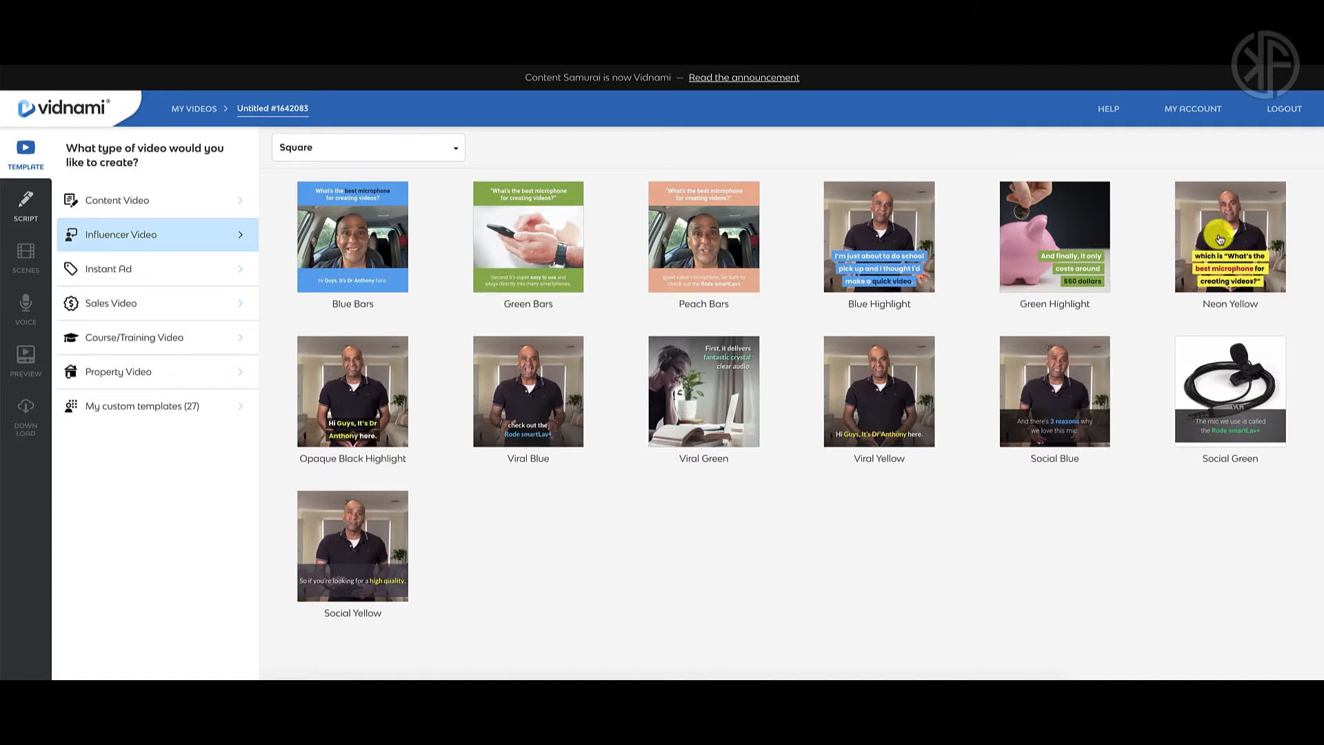
left_click(1219, 240)
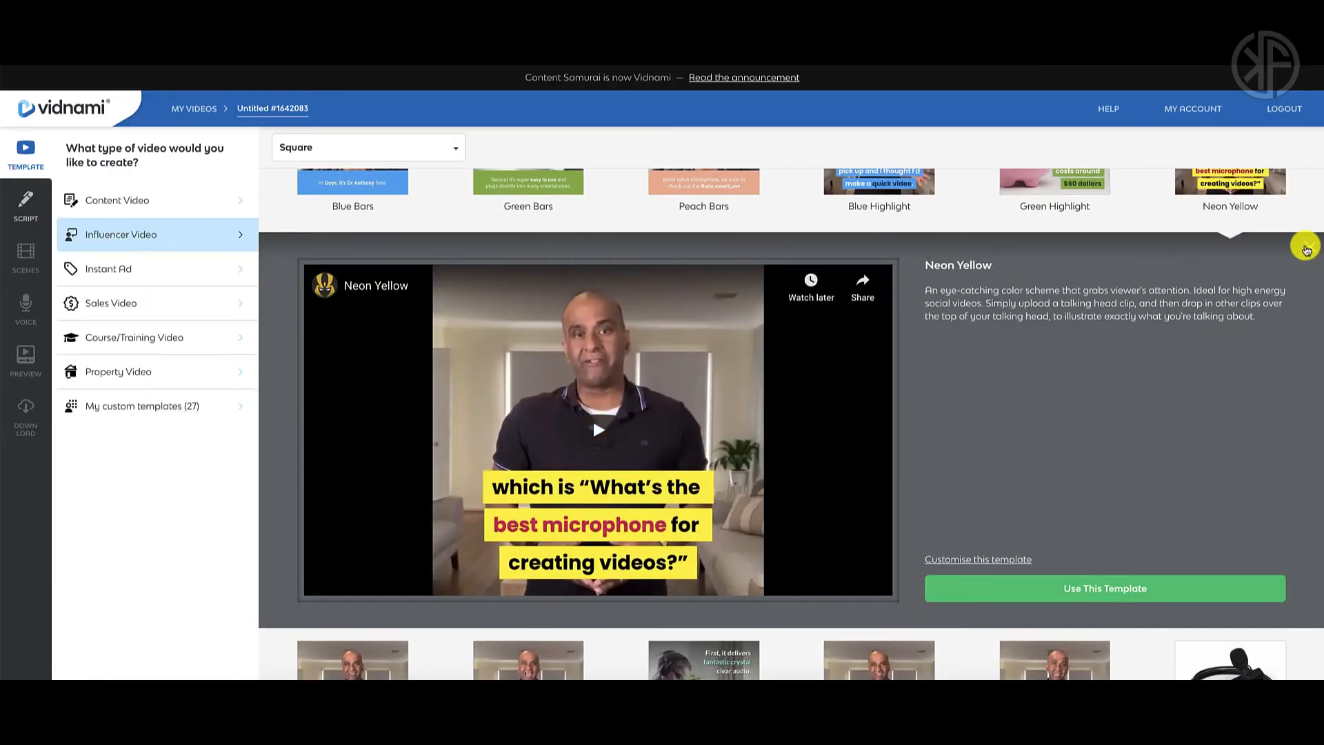
left_click(1306, 250)
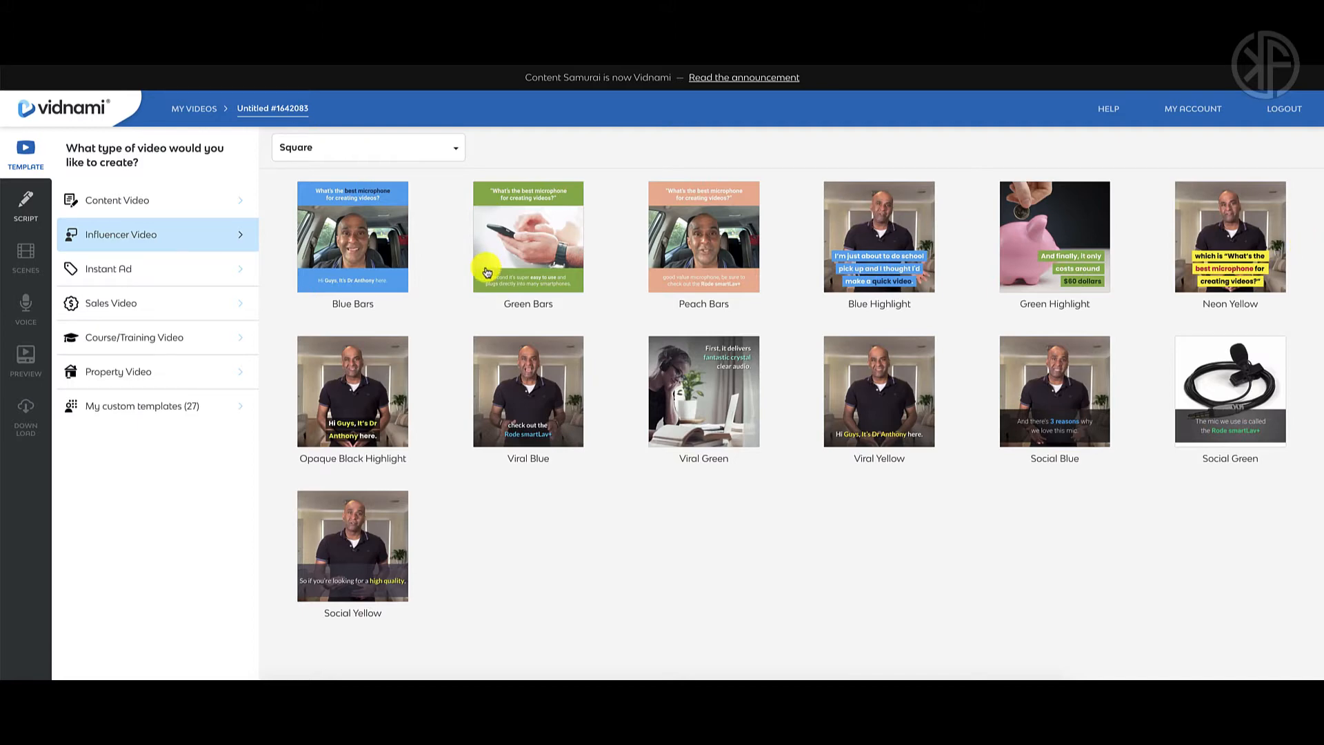
- Start customising the Blue Bars template and set its background color to yellow, #faff00
left_click(377, 248)
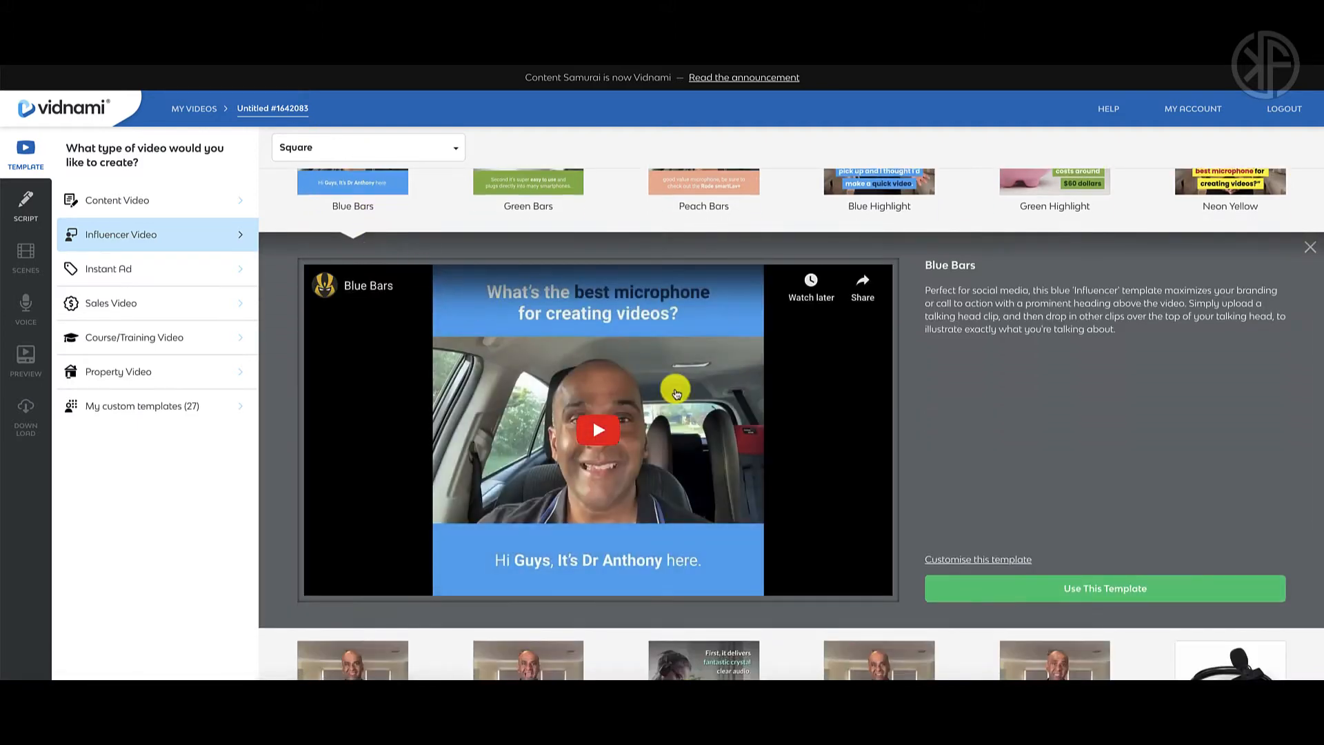
left_click(962, 564)
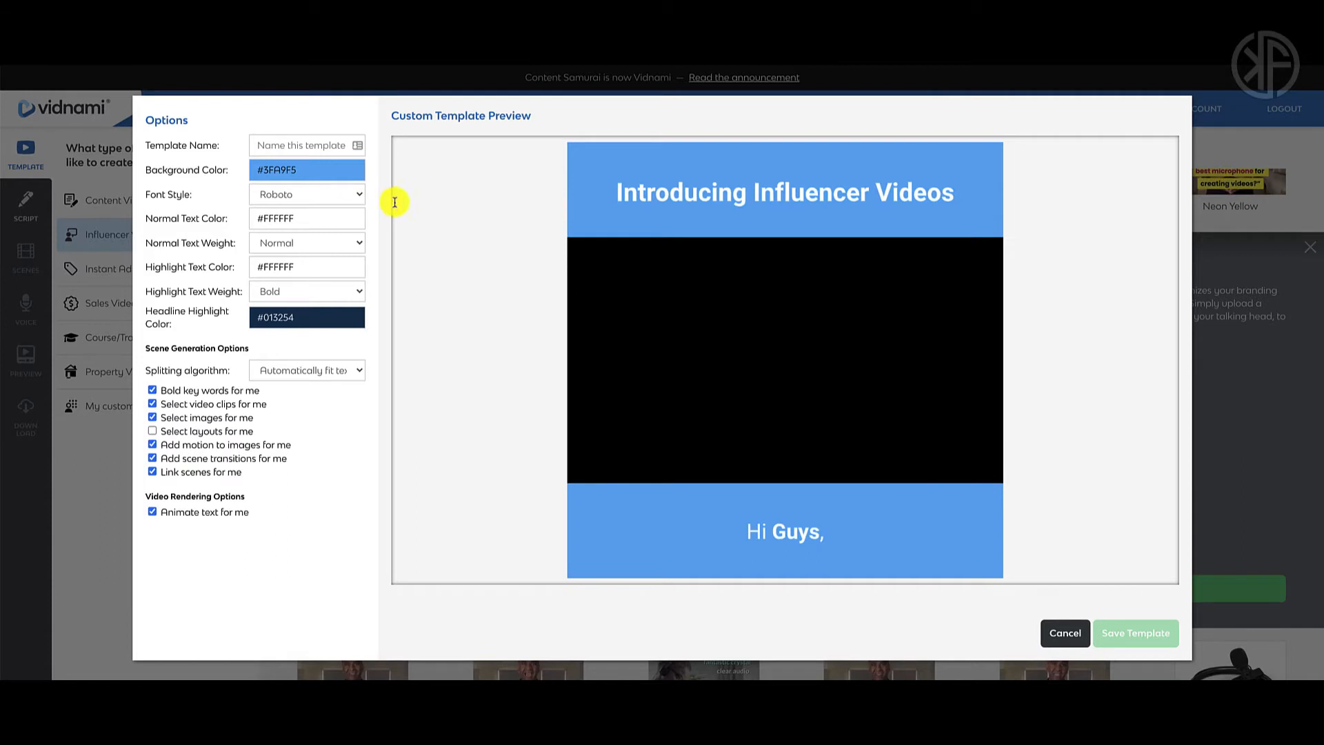
left_click(321, 173)
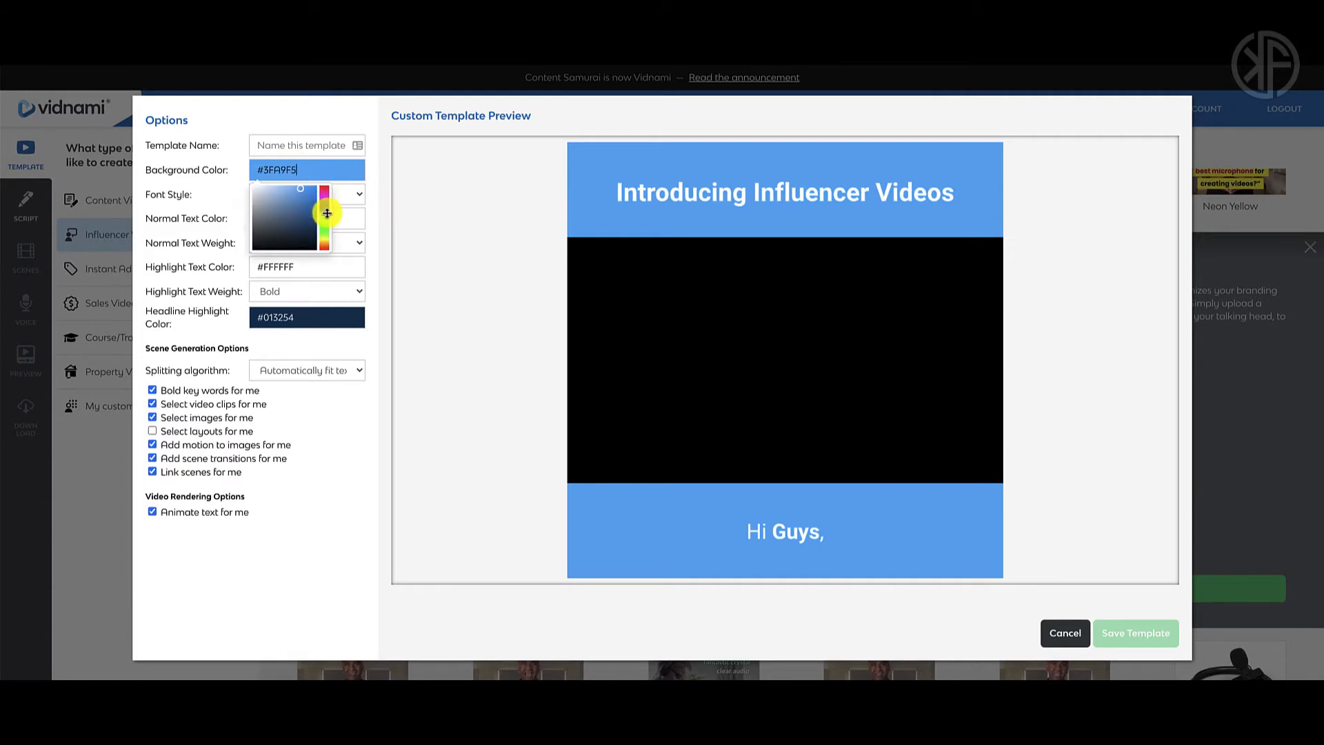
left_click_drag(326, 216, 316, 181)
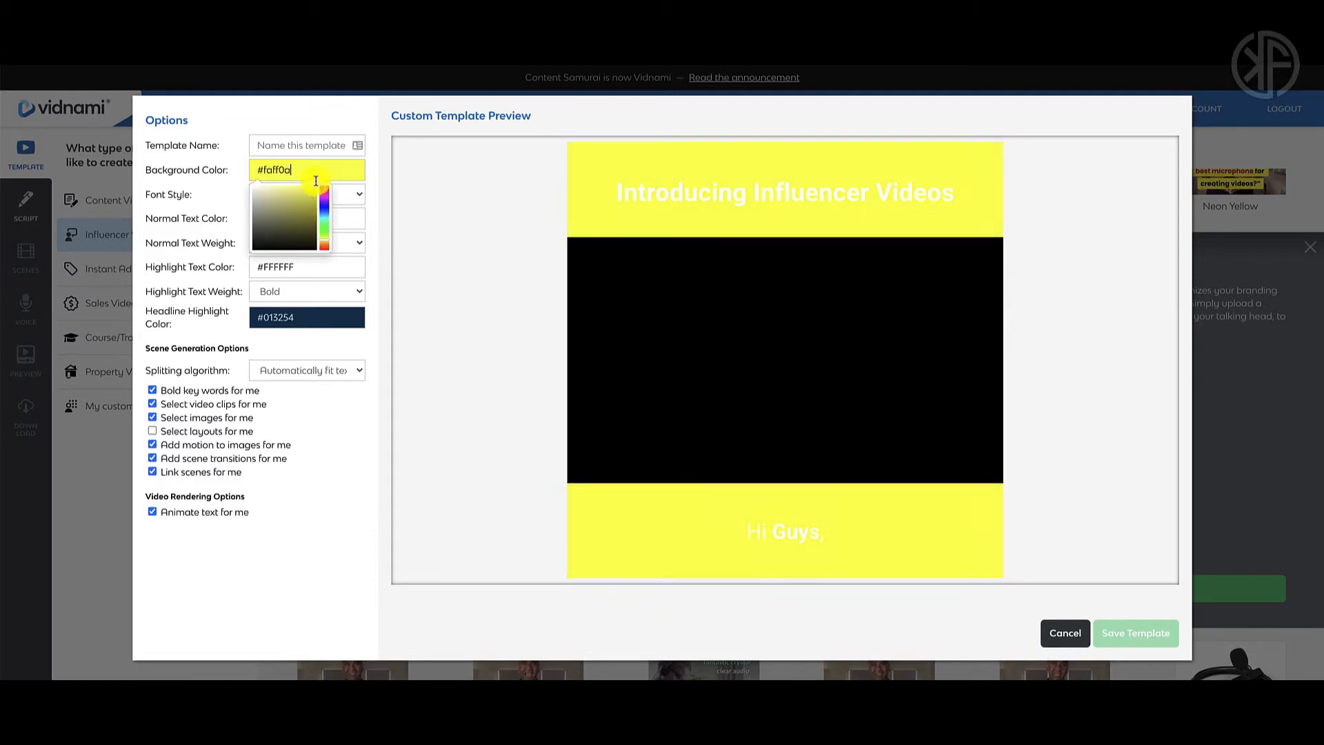
left_click(376, 207)
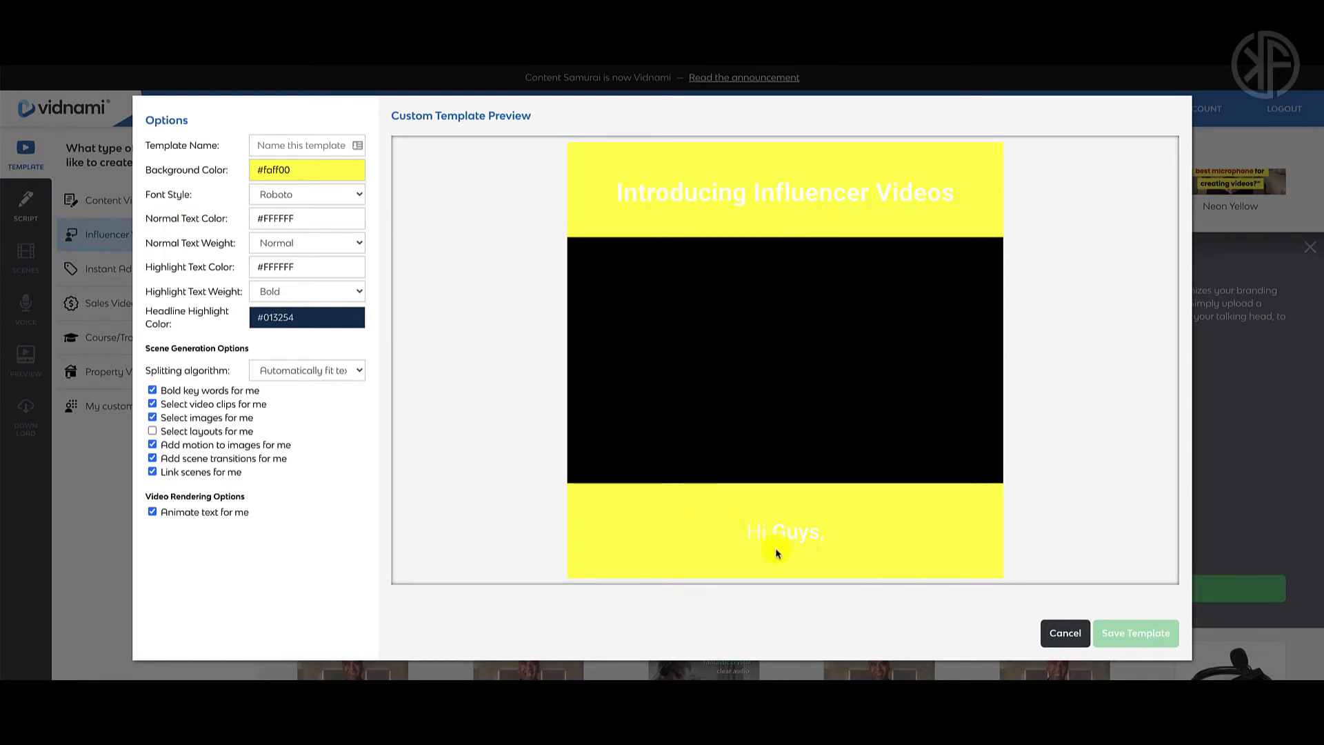
- Set the template's normal text color to black, #000000, and the normal text weight to Medium
left_click(310, 218)
left_click_drag(264, 239, 245, 287)
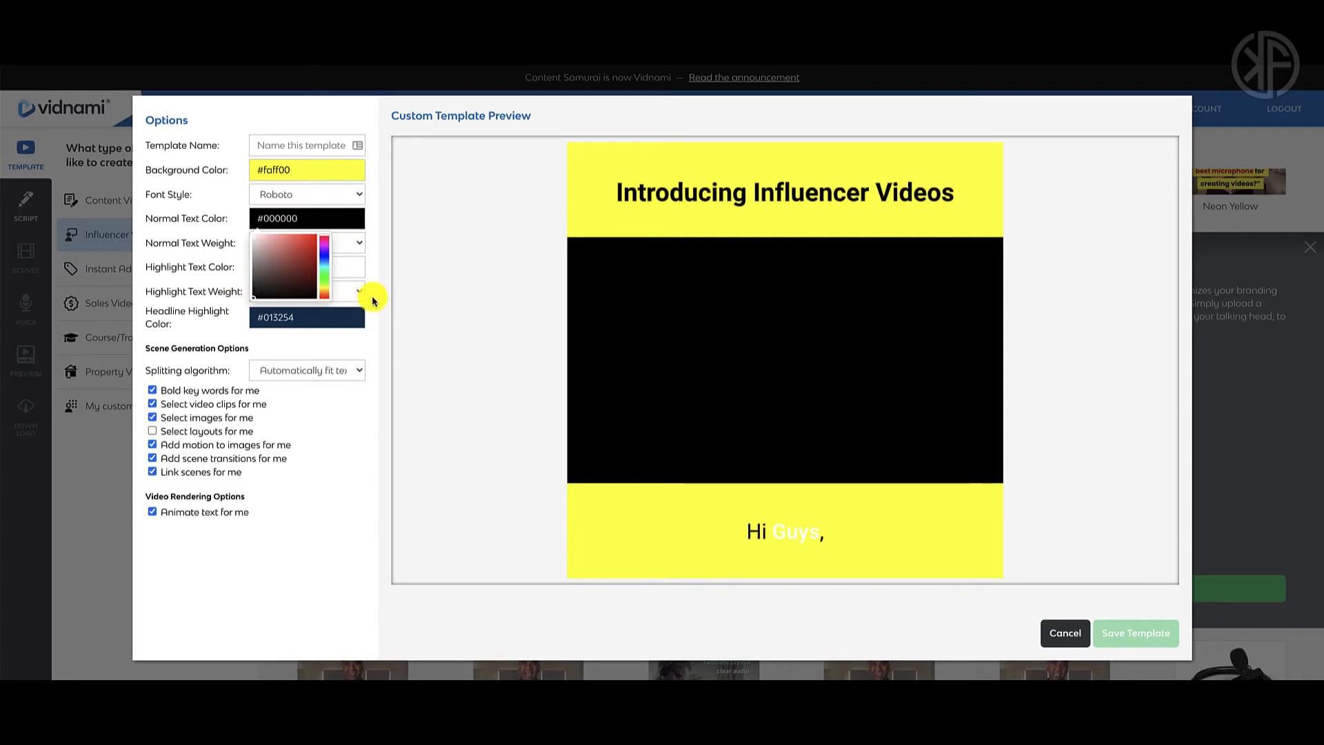
left_click(376, 291)
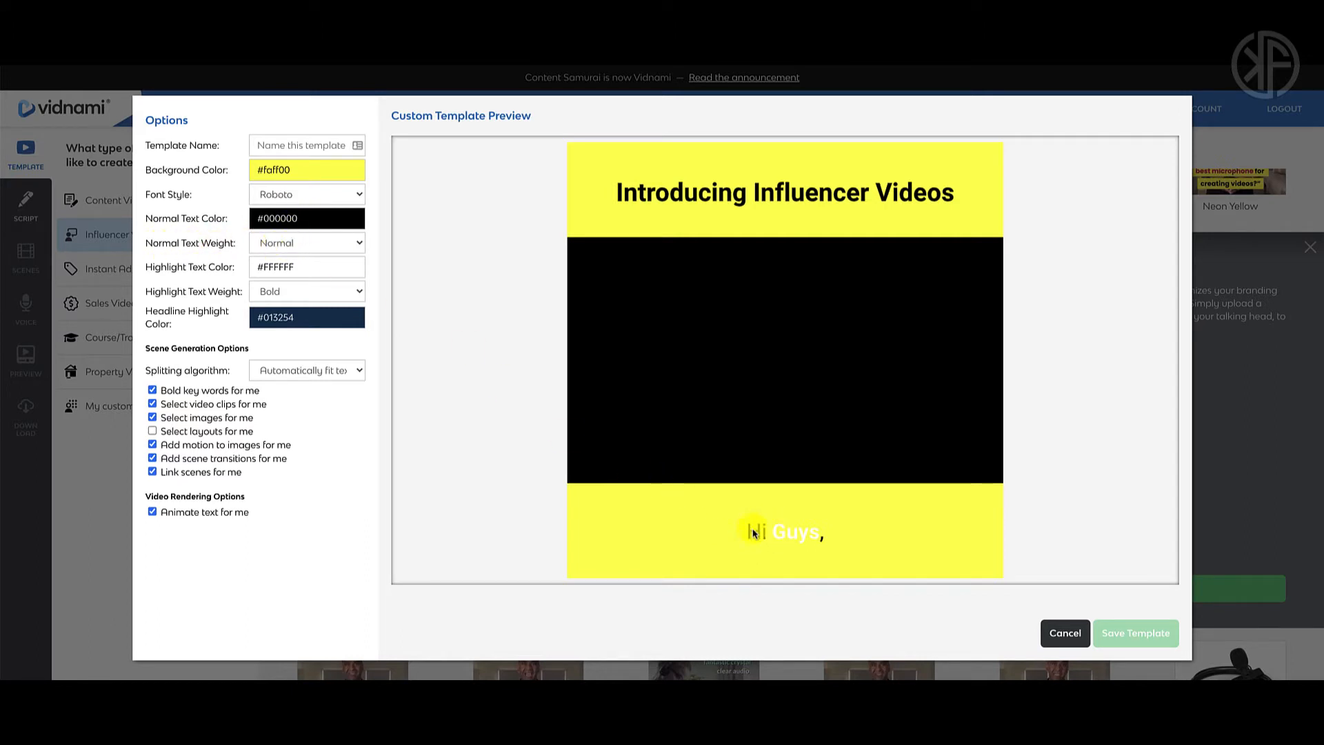
left_click(310, 243)
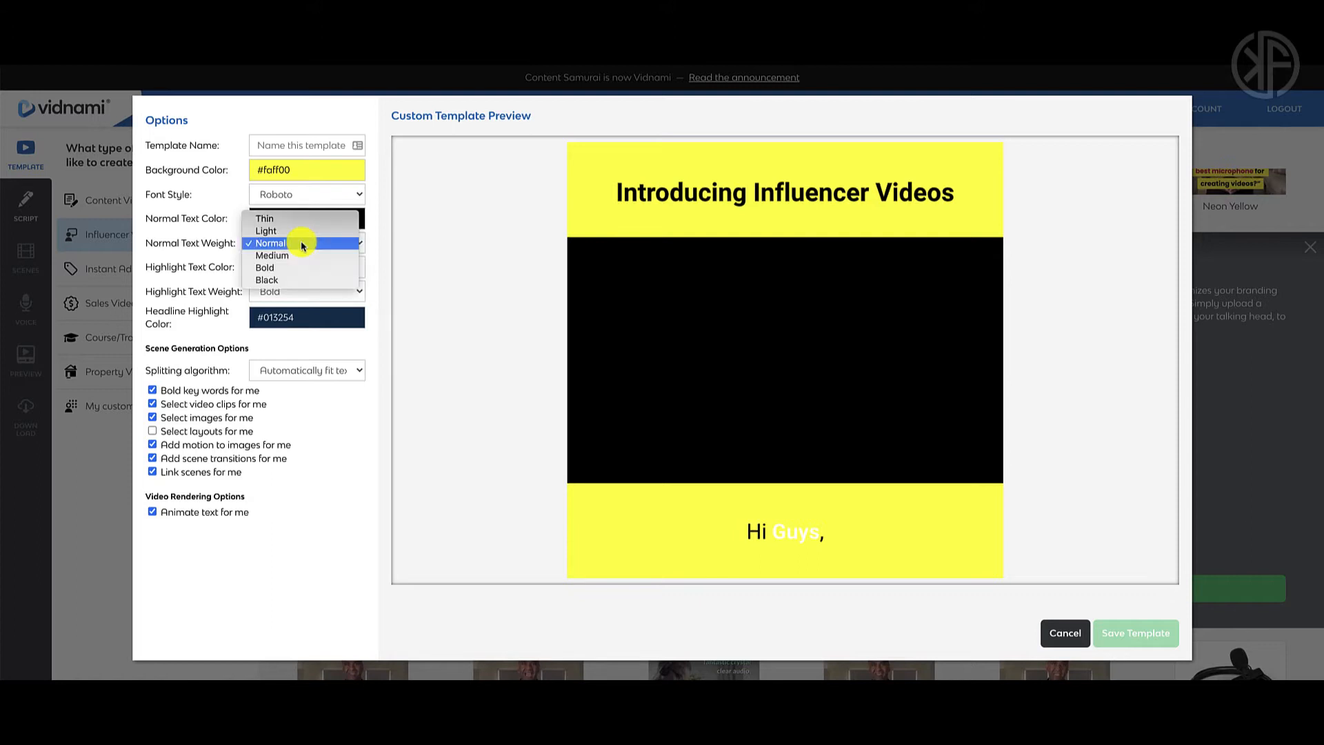
left_click(302, 256)
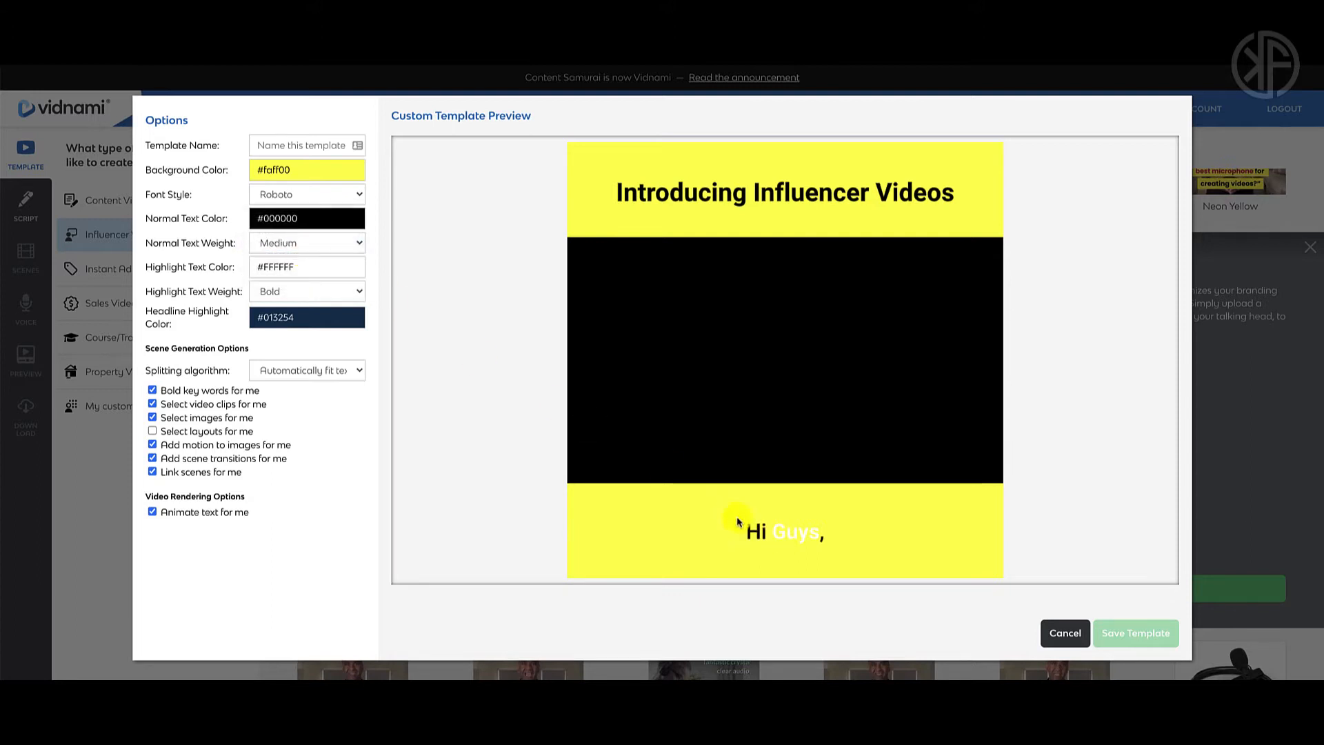
- Set the normal text weight to Black and the highlight text color to red, #ff0000
left_click(326, 246)
left_click(325, 269)
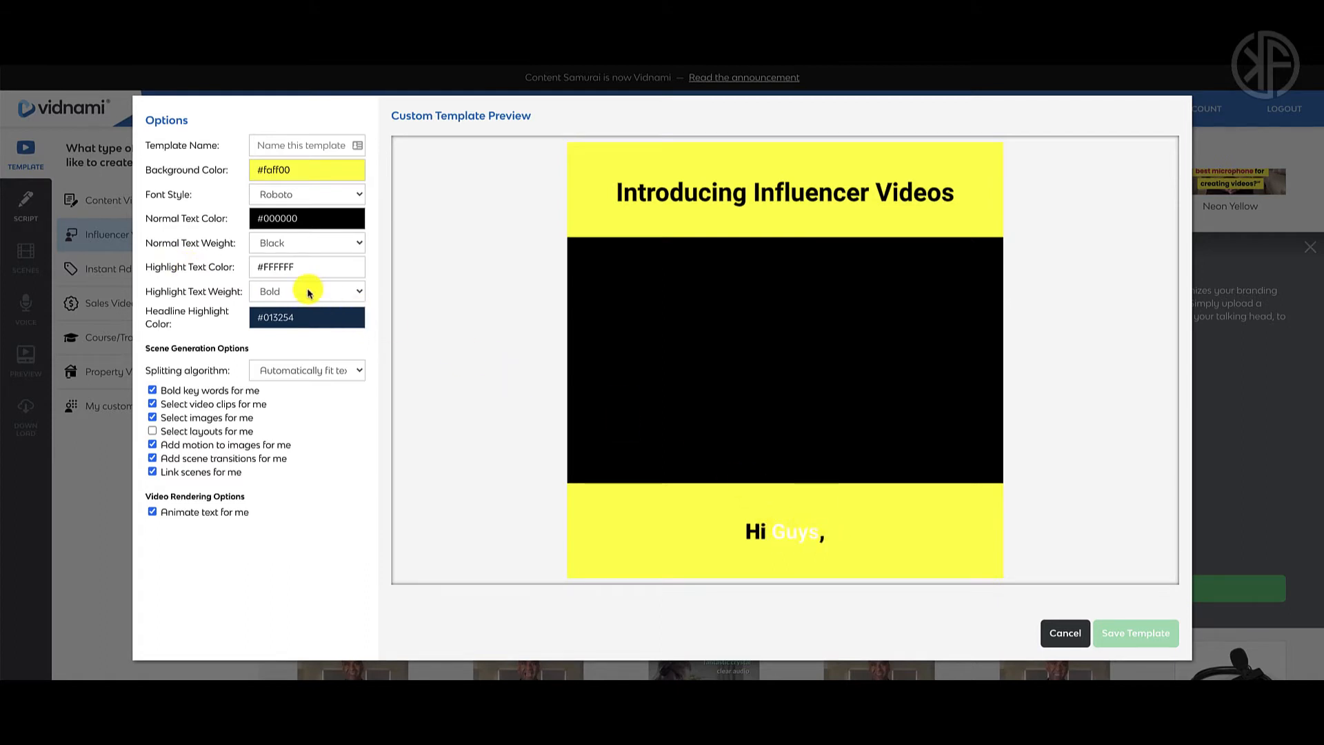
left_click(302, 267)
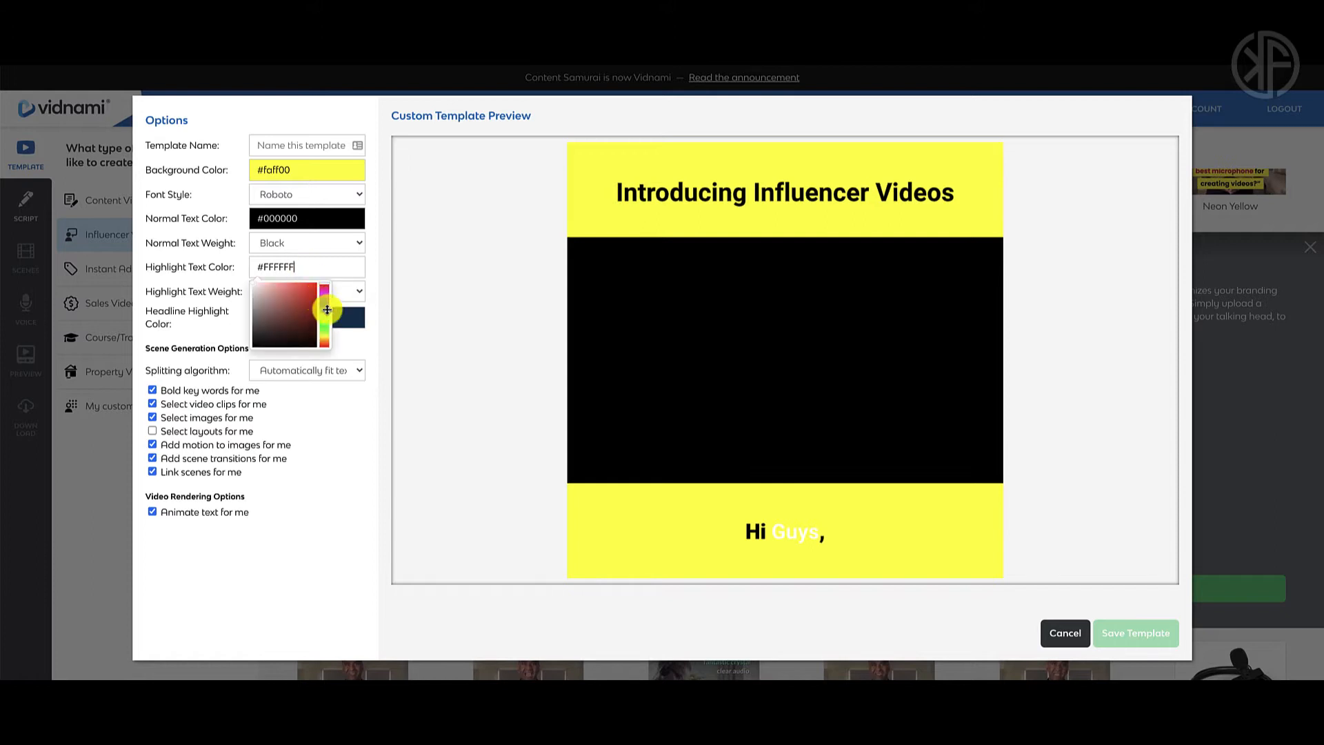
left_click_drag(322, 319, 317, 280)
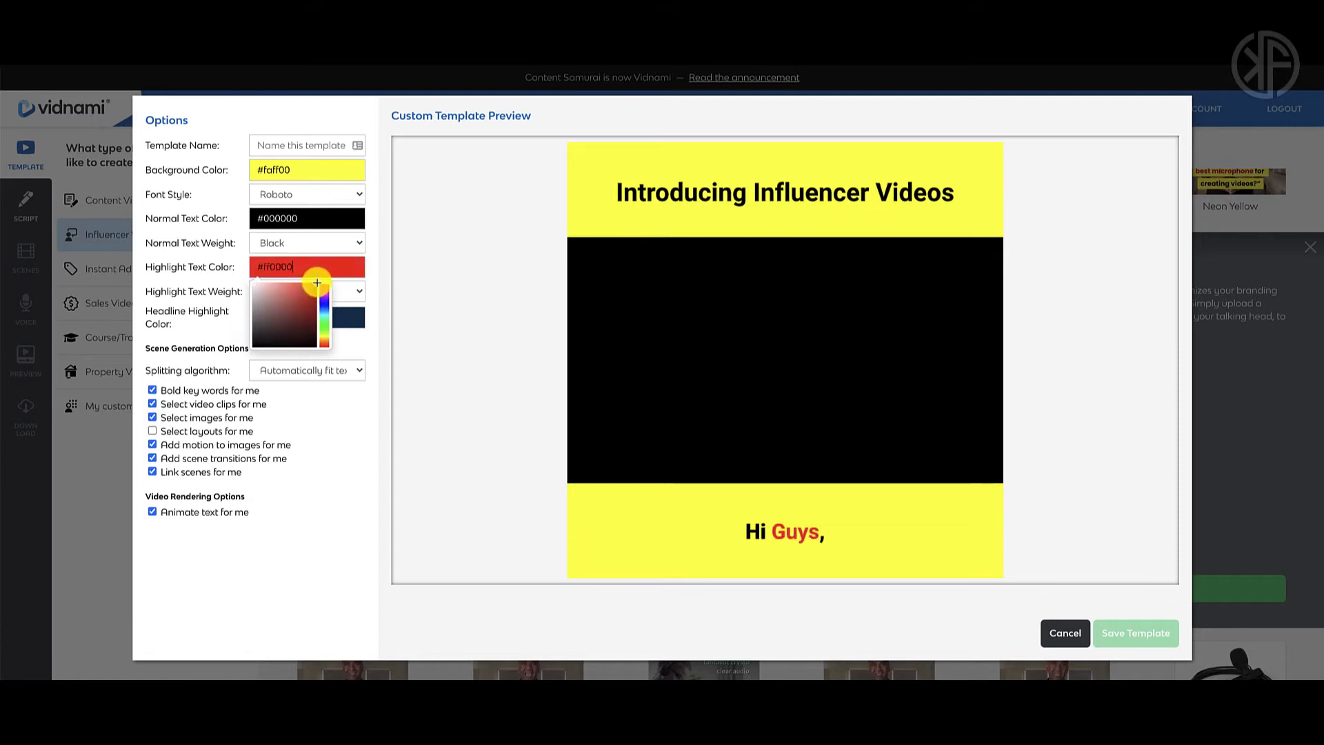
left_click(414, 318)
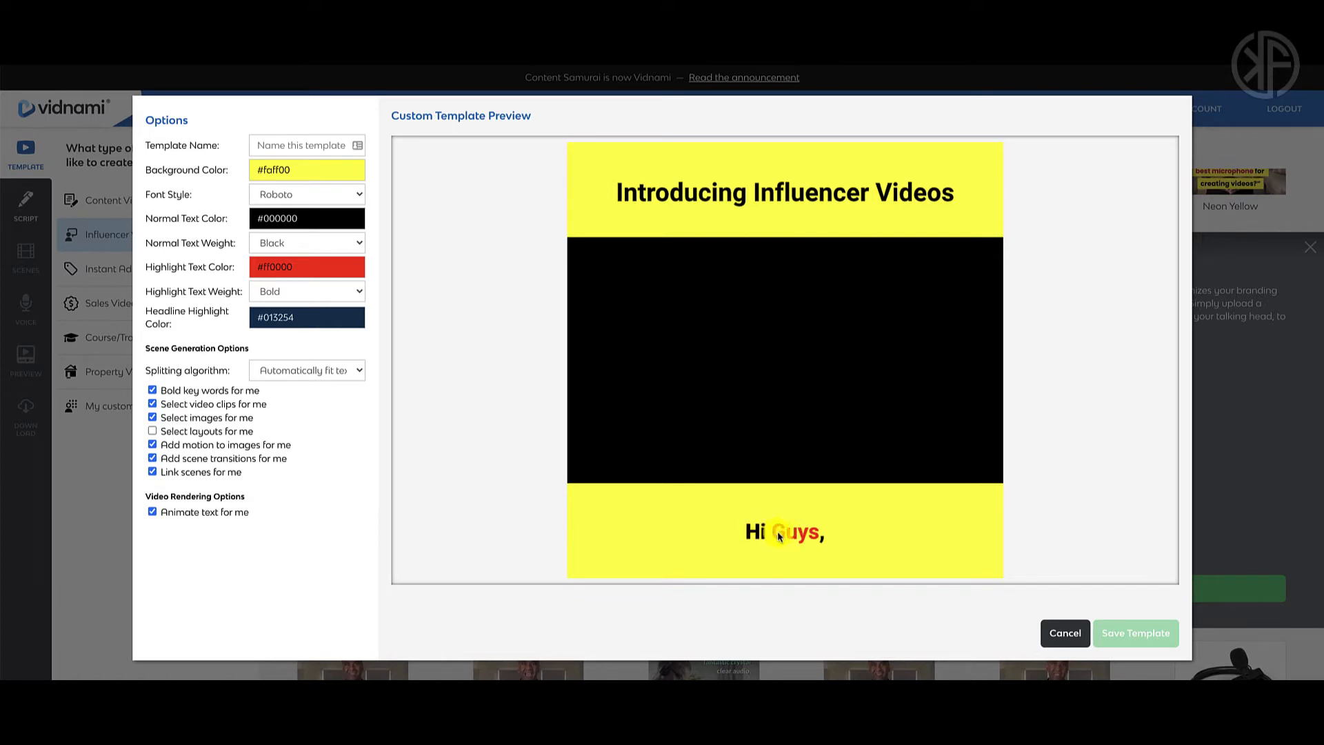
- Set the normal text weight to Medium and the highlight text weight to Black
left_click(284, 247)
left_click(301, 239)
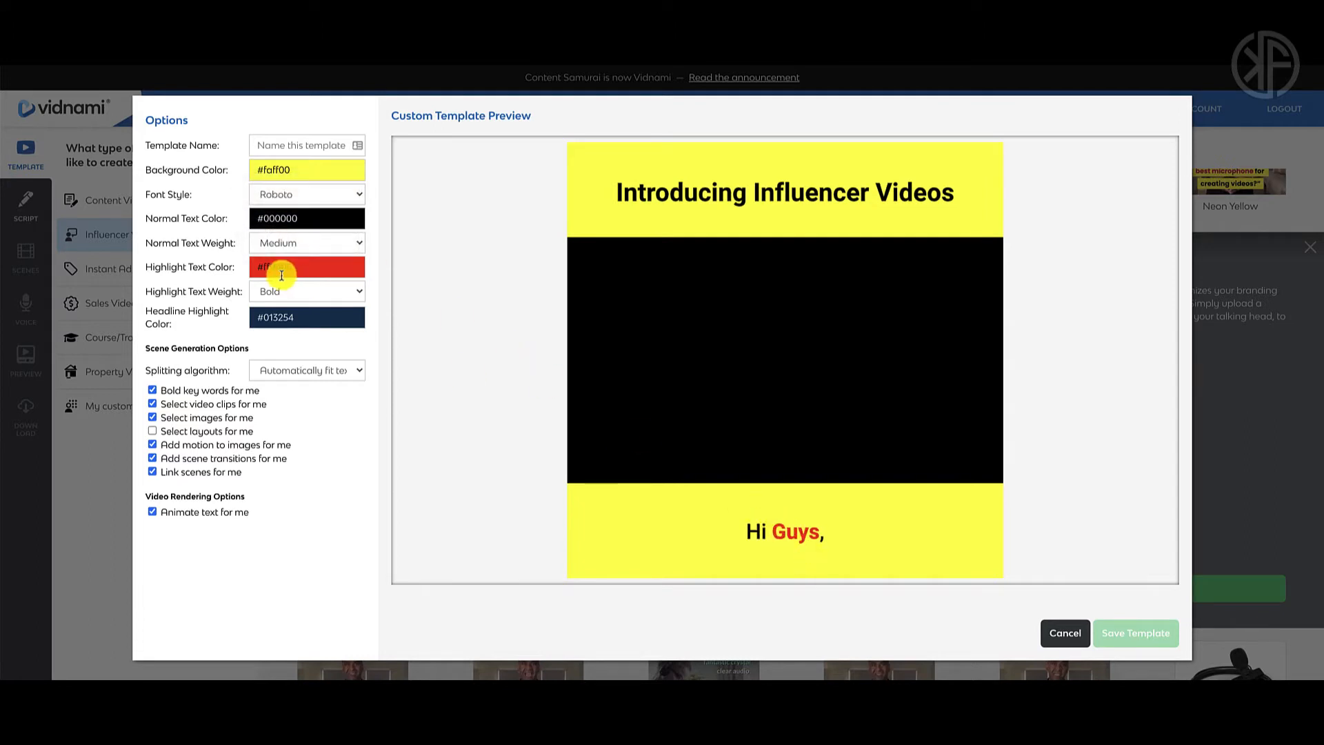
left_click(301, 294)
left_click(301, 305)
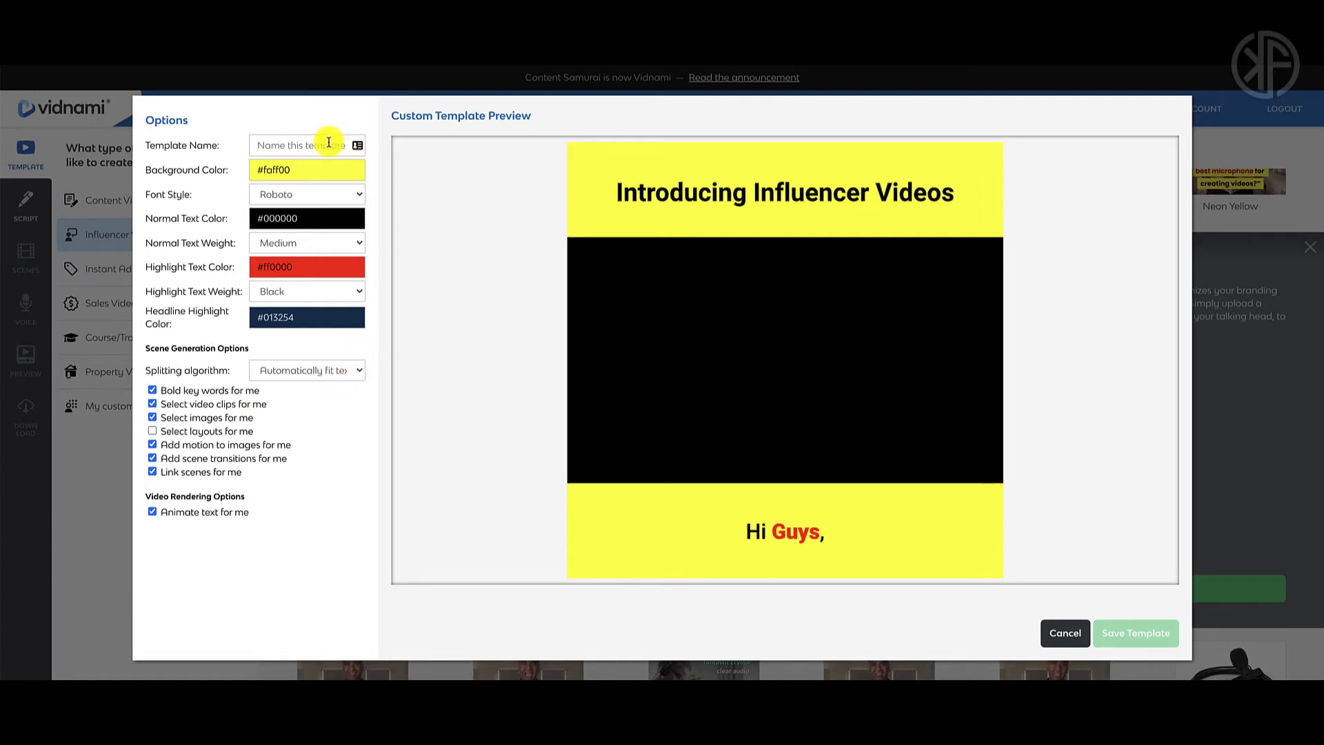
- Save the custom template under the name "yellow square" and use it for the video
left_click(312, 145)
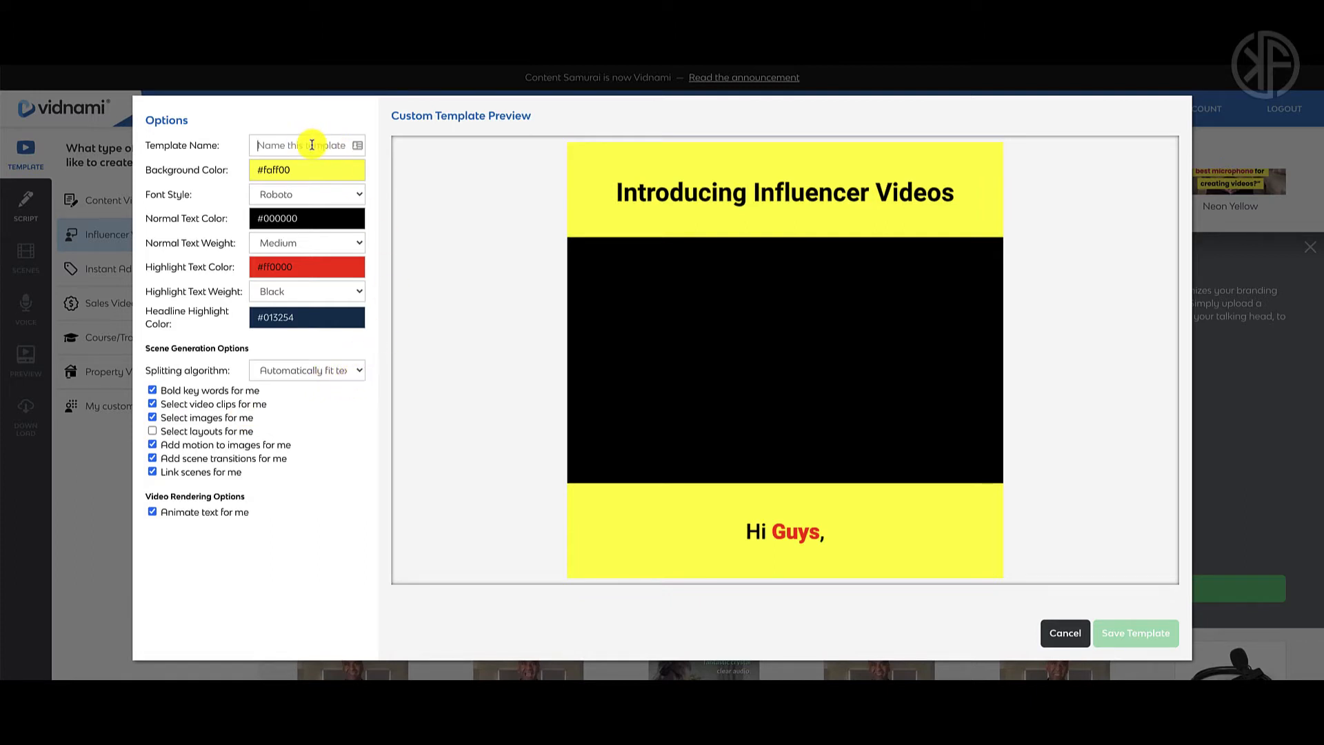
type("yellow square")
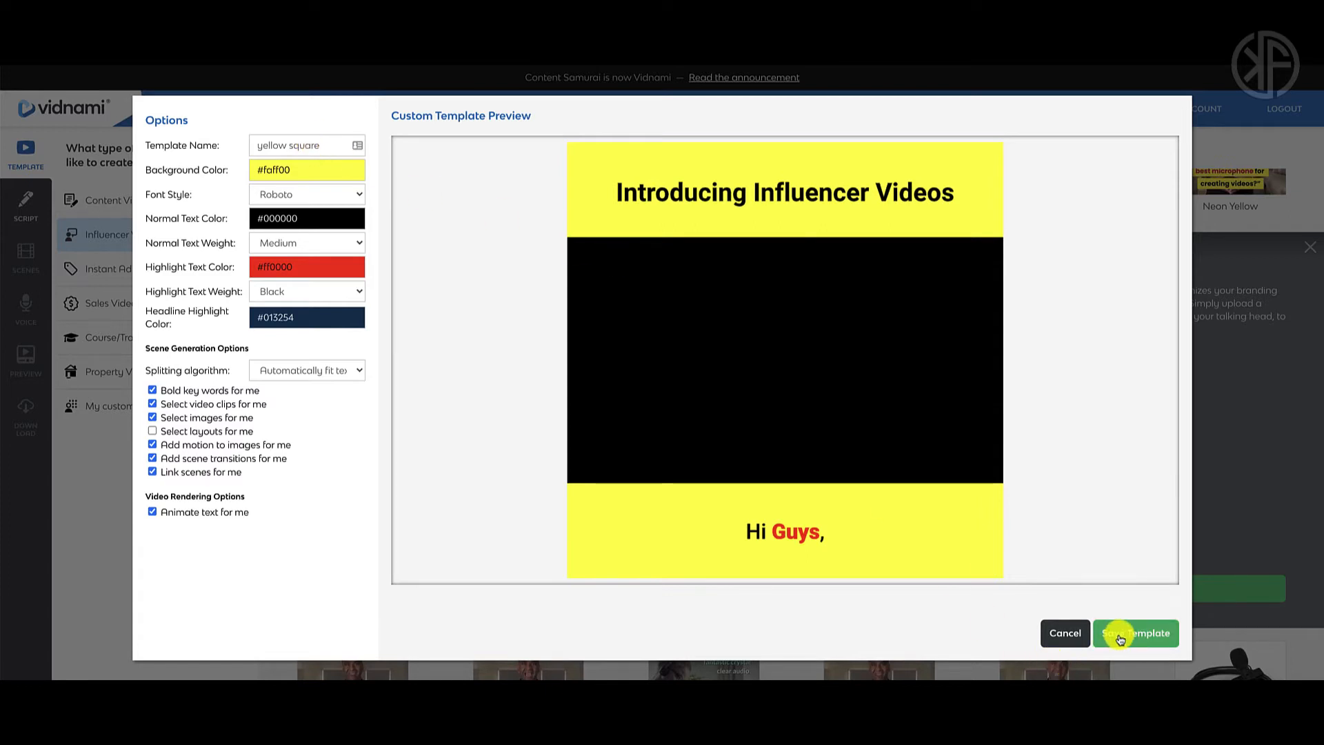
left_click(1117, 632)
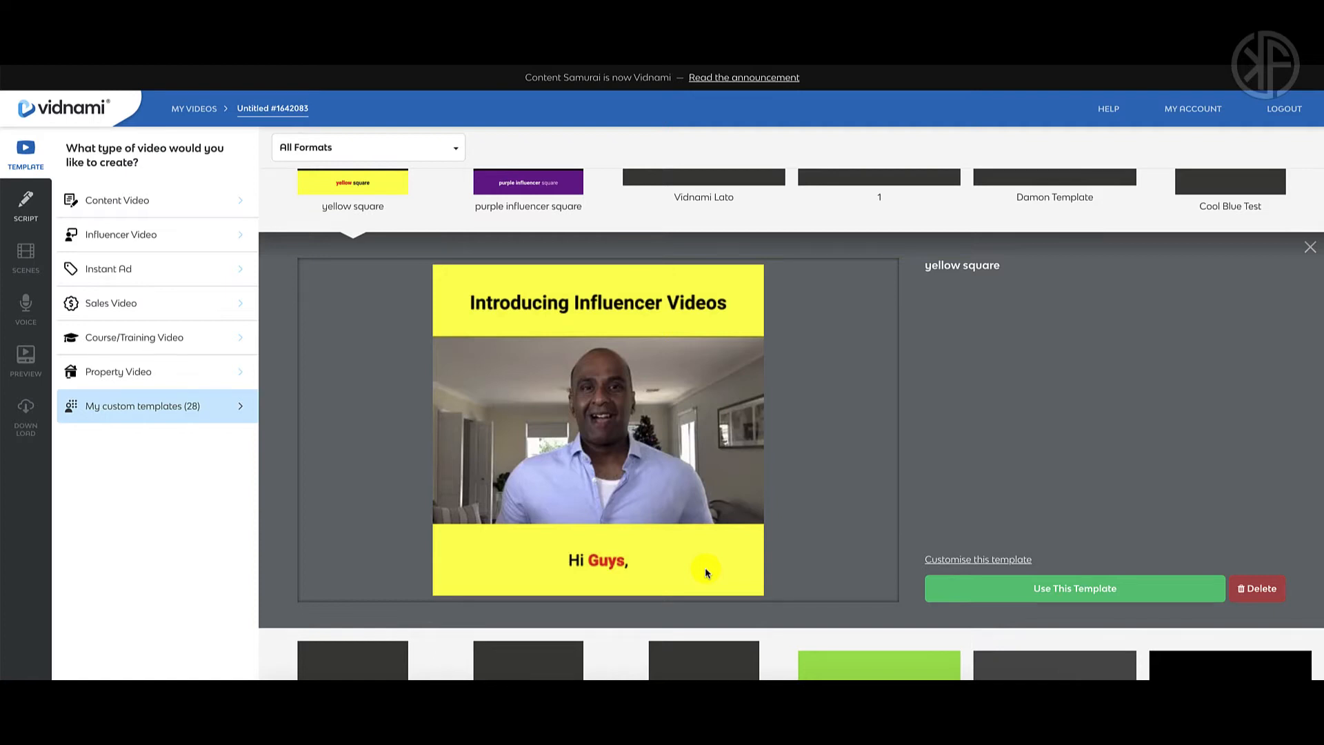
left_click(1089, 589)
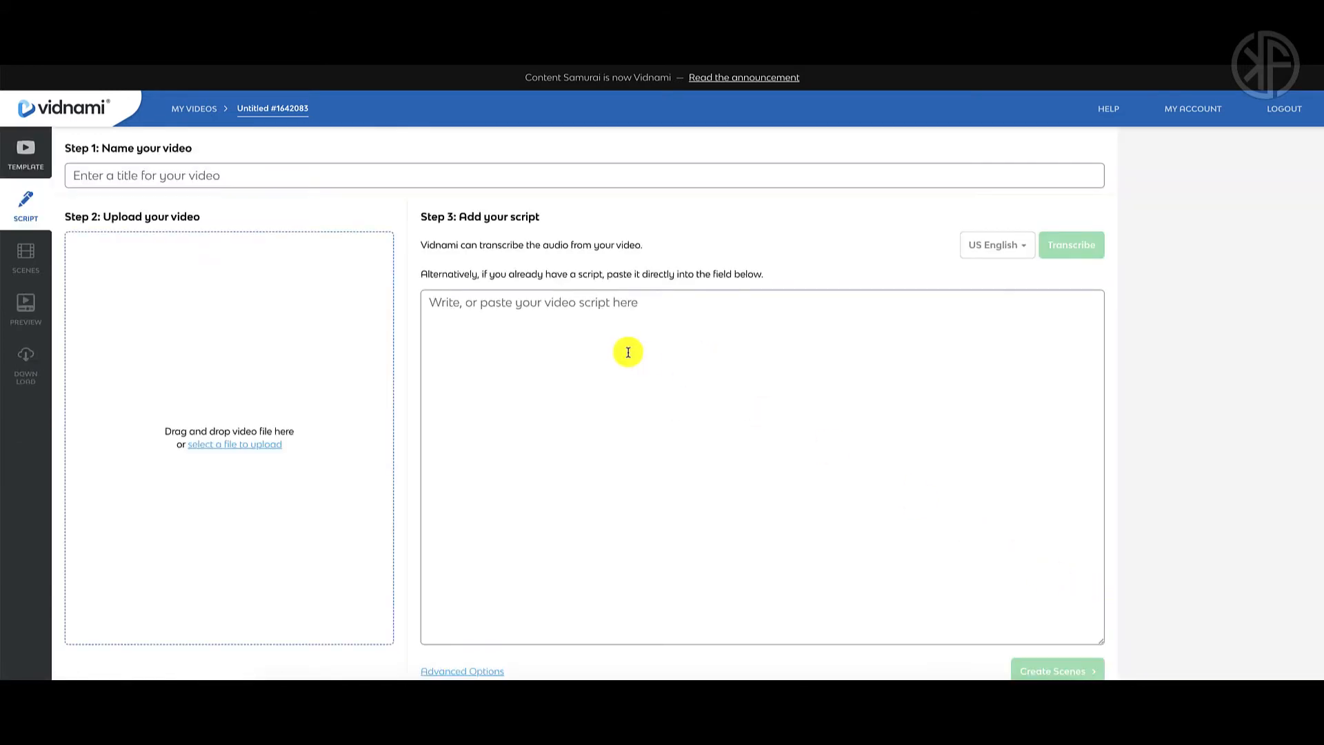
left_click(33, 209)
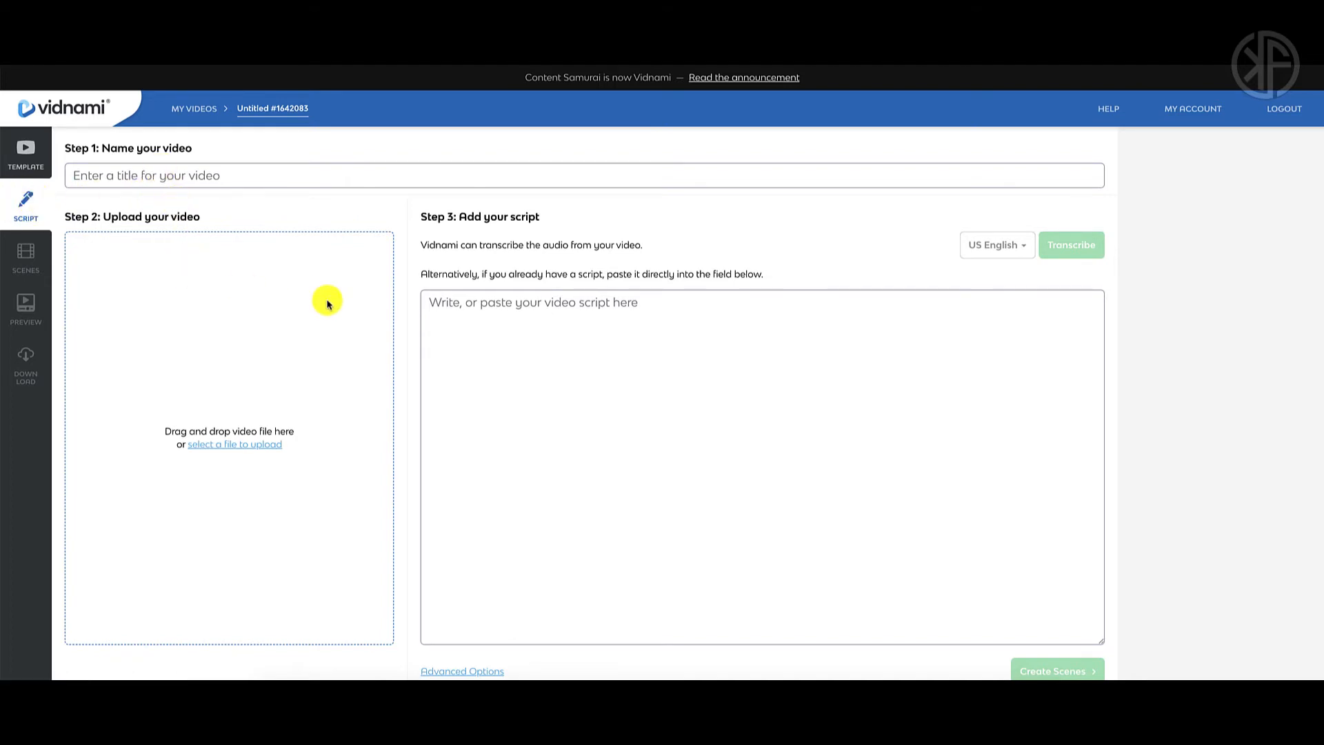
- Title the video "Vidnami Influencer Videos"
left_click(173, 180)
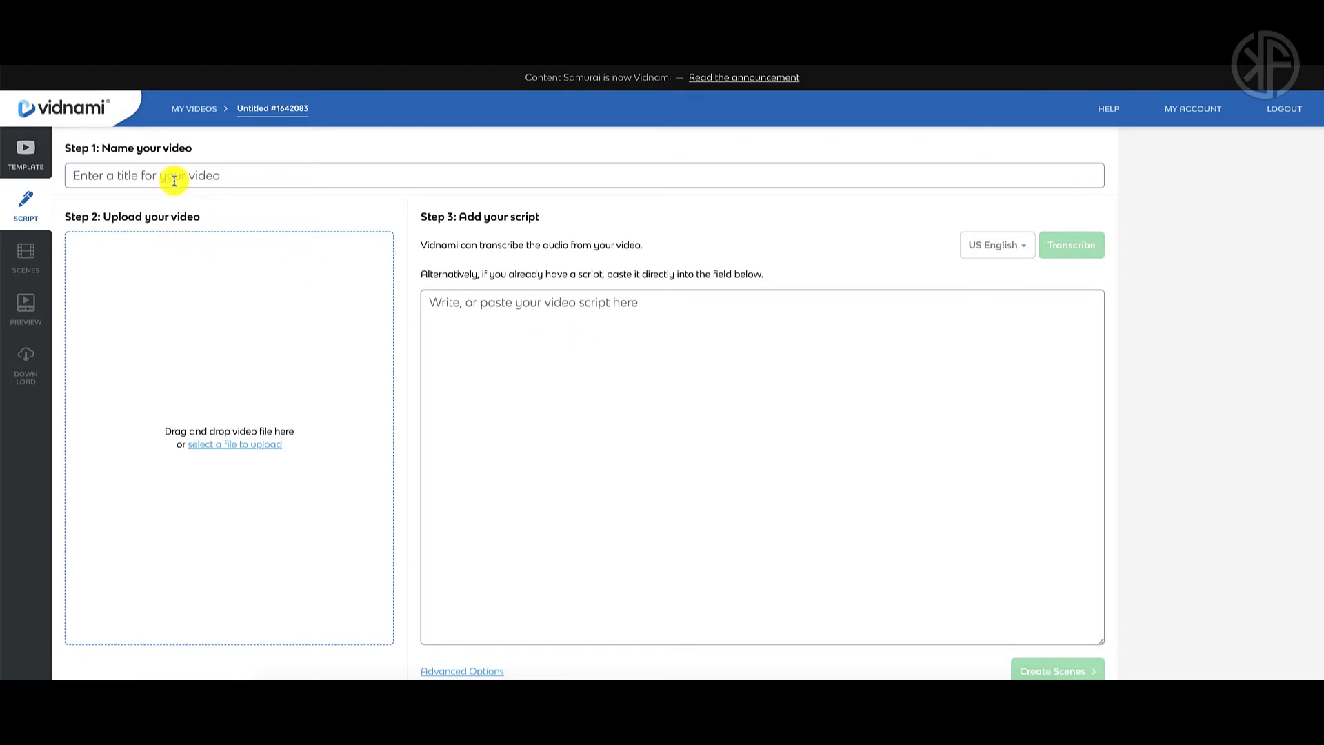
type("Vid")
type("anami Ind")
key("BackSpace")
type("flu")
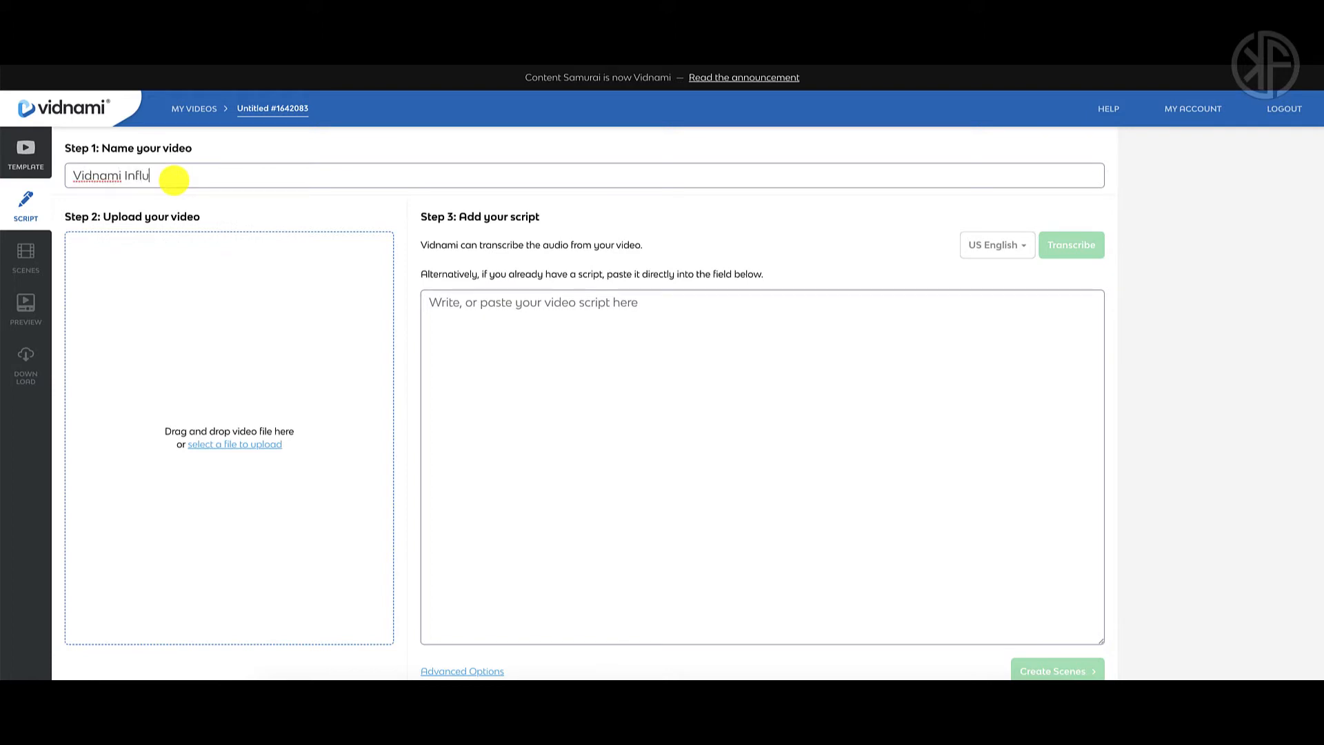
type("encer Videos")
left_click(163, 267)
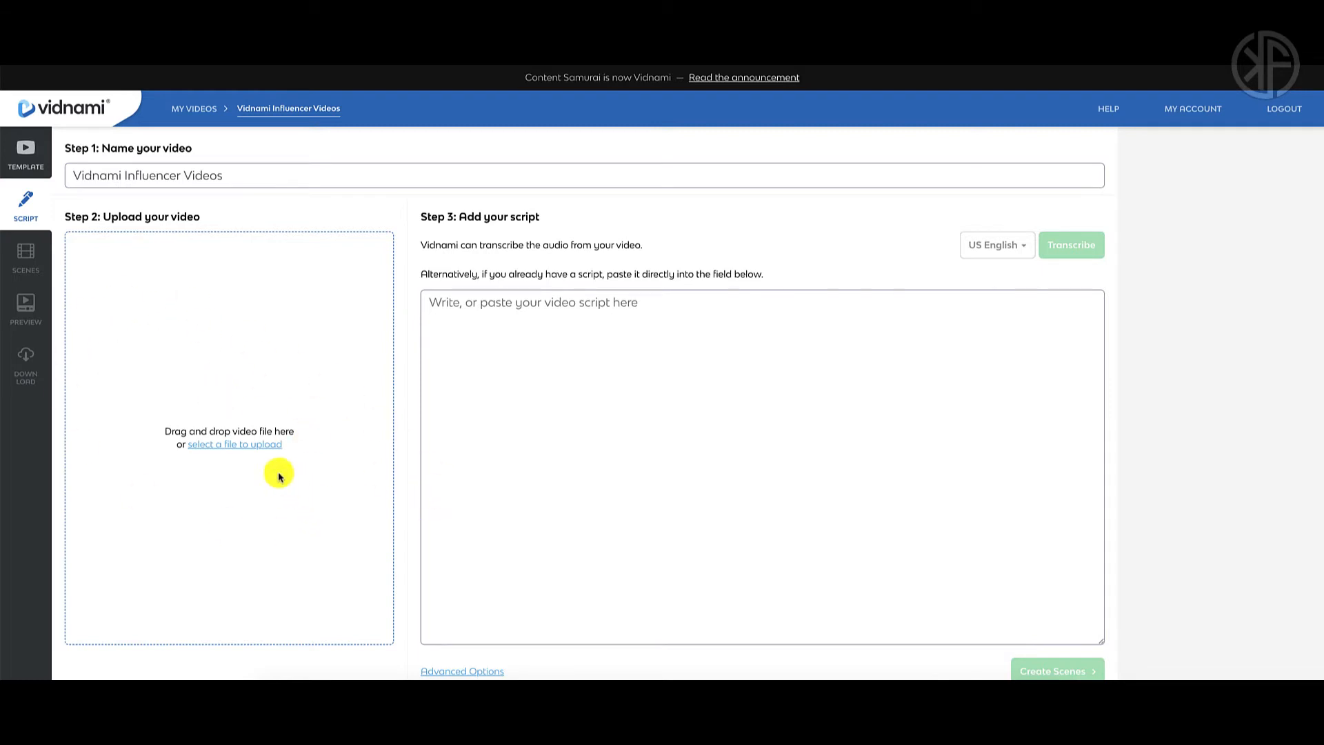
- Upload "Influencer Video Feature Video Sample.mp4" from the Vidnami Sample Video folder and briefly play it back
left_click(241, 449)
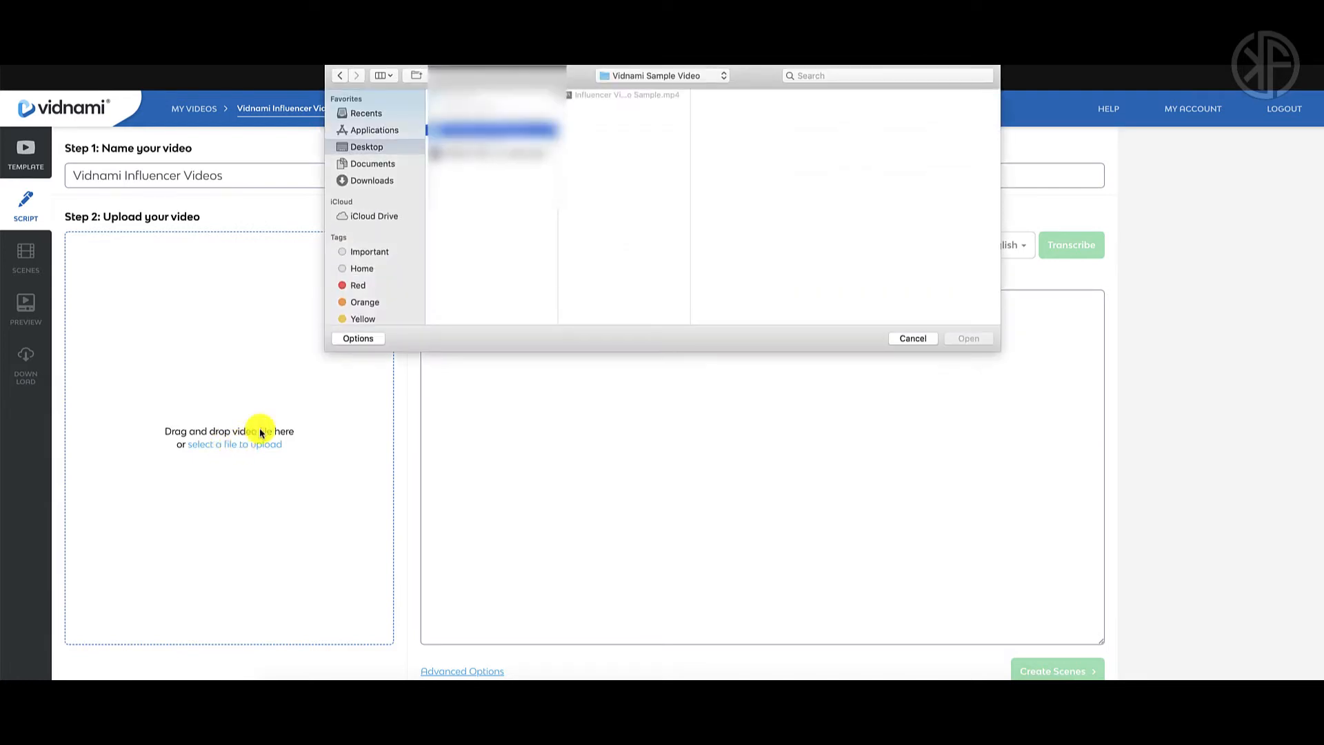
left_click(600, 95)
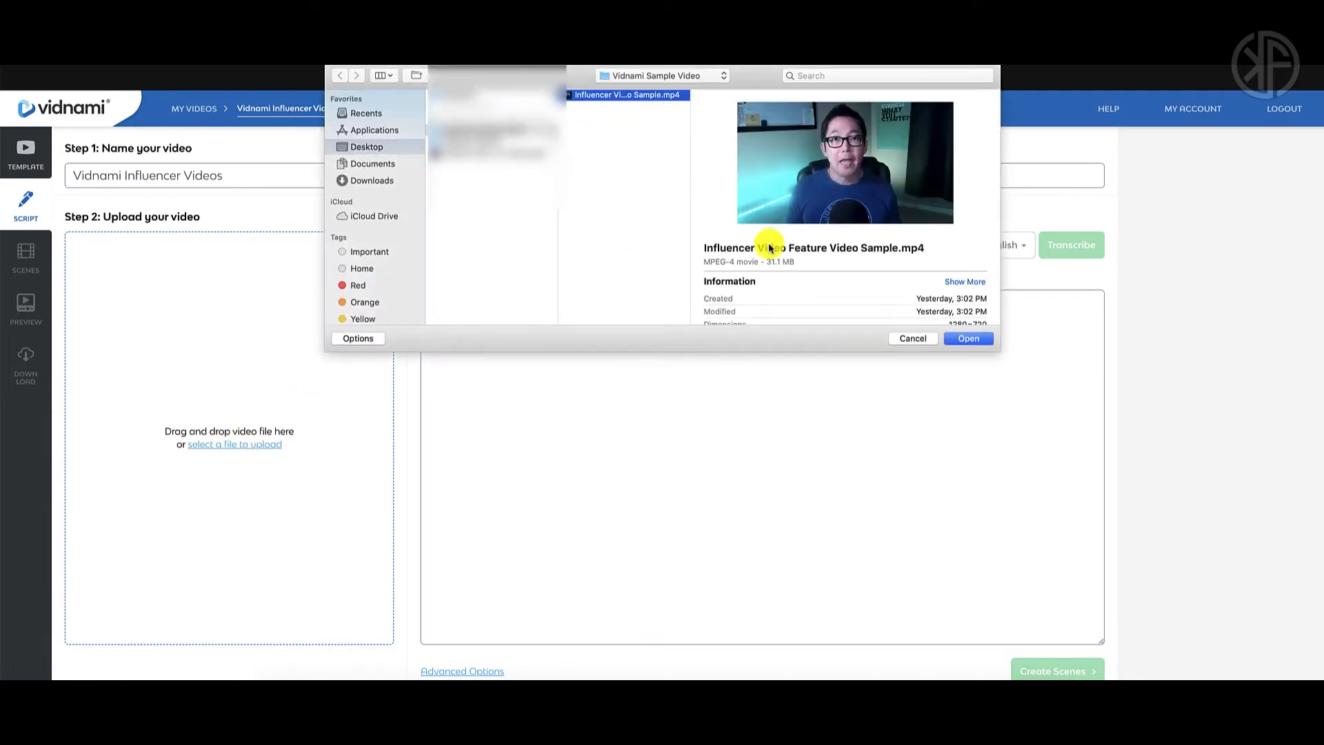
left_click(968, 338)
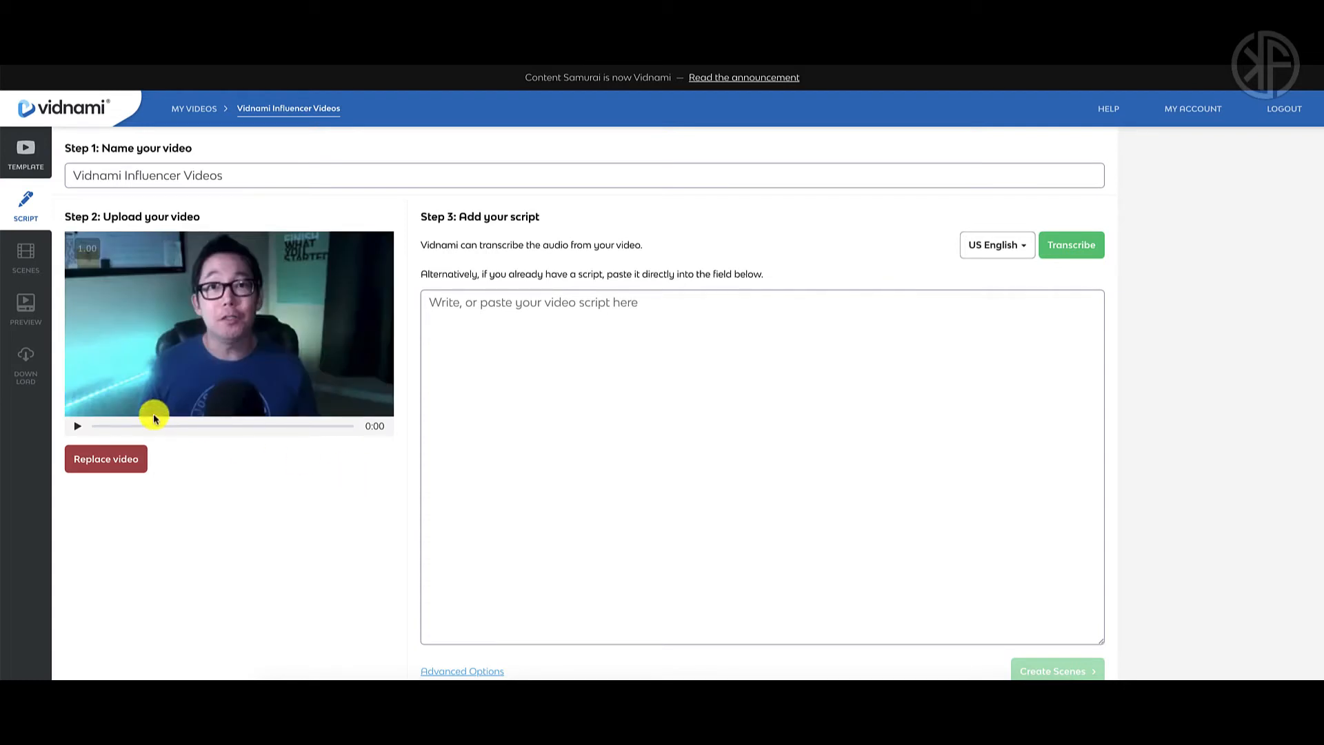
left_click(78, 427)
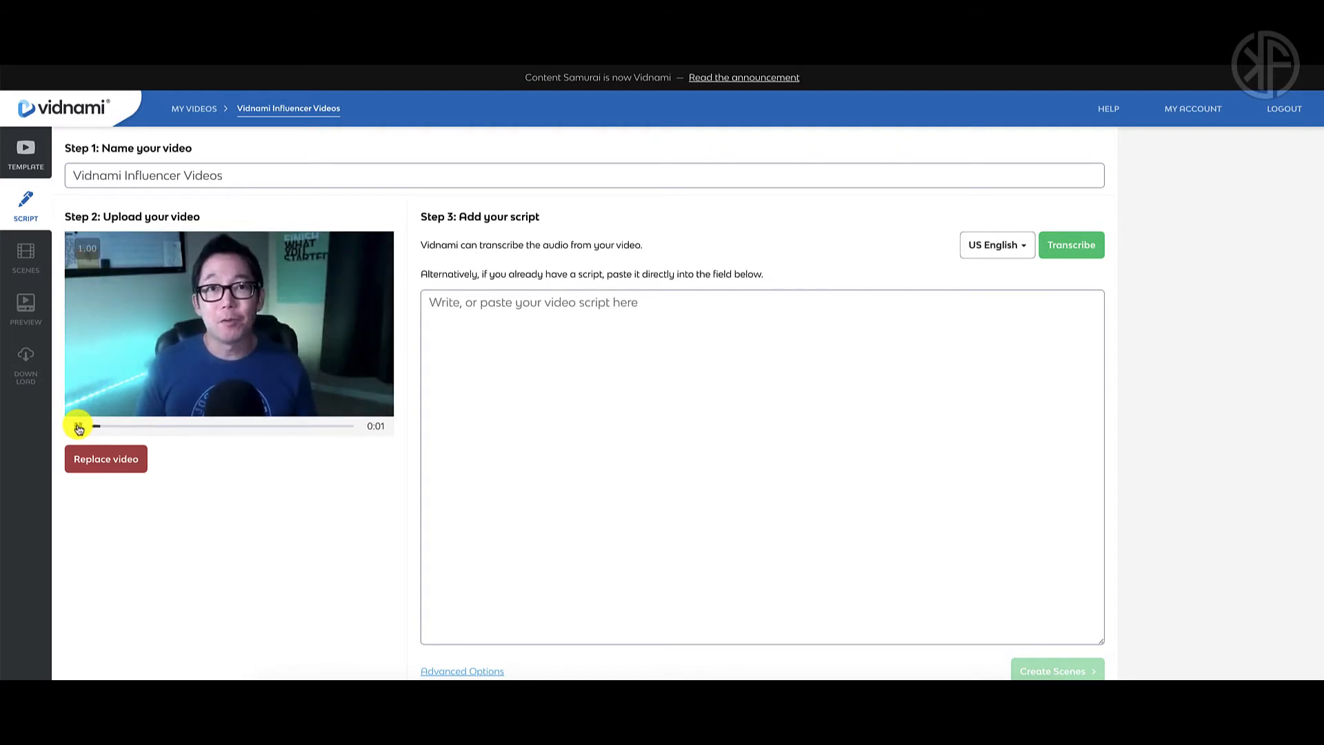
left_click(78, 427)
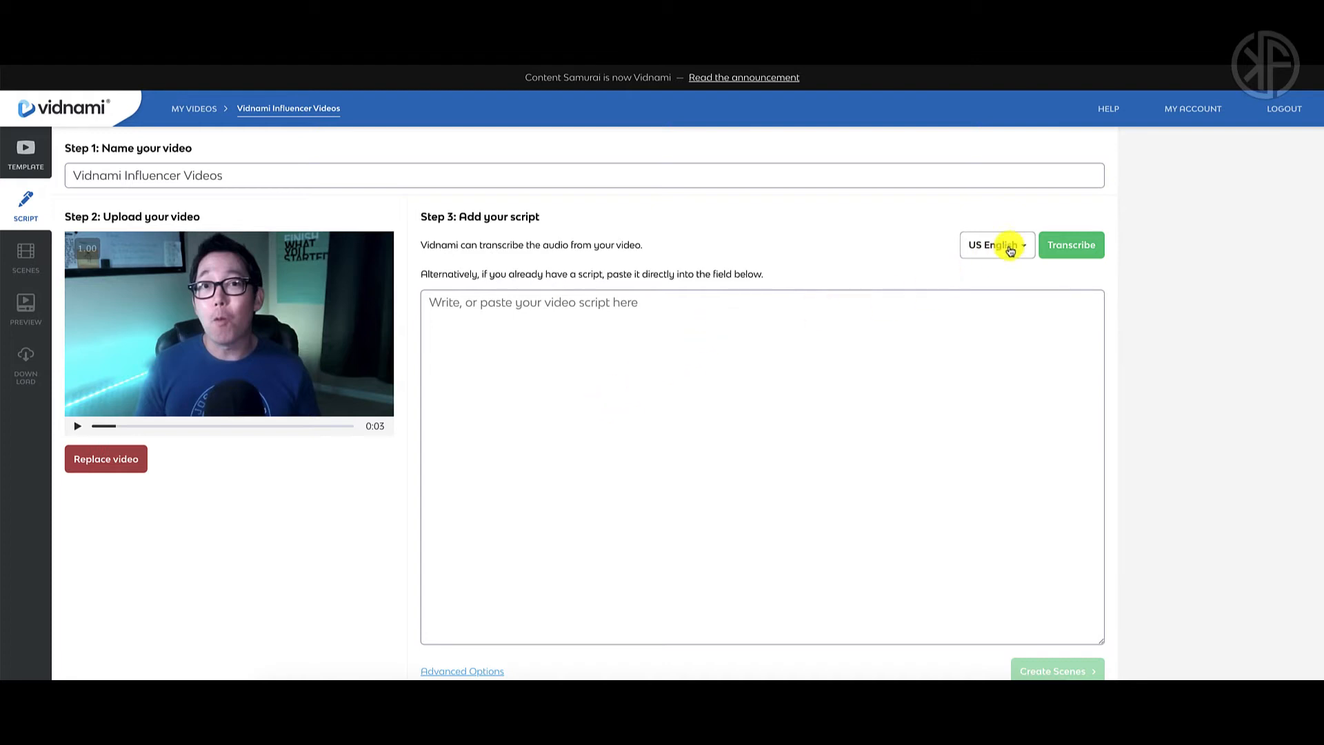
- Transcribe the uploaded video's audio in US English and dismiss the accuracy notice
left_click(1011, 247)
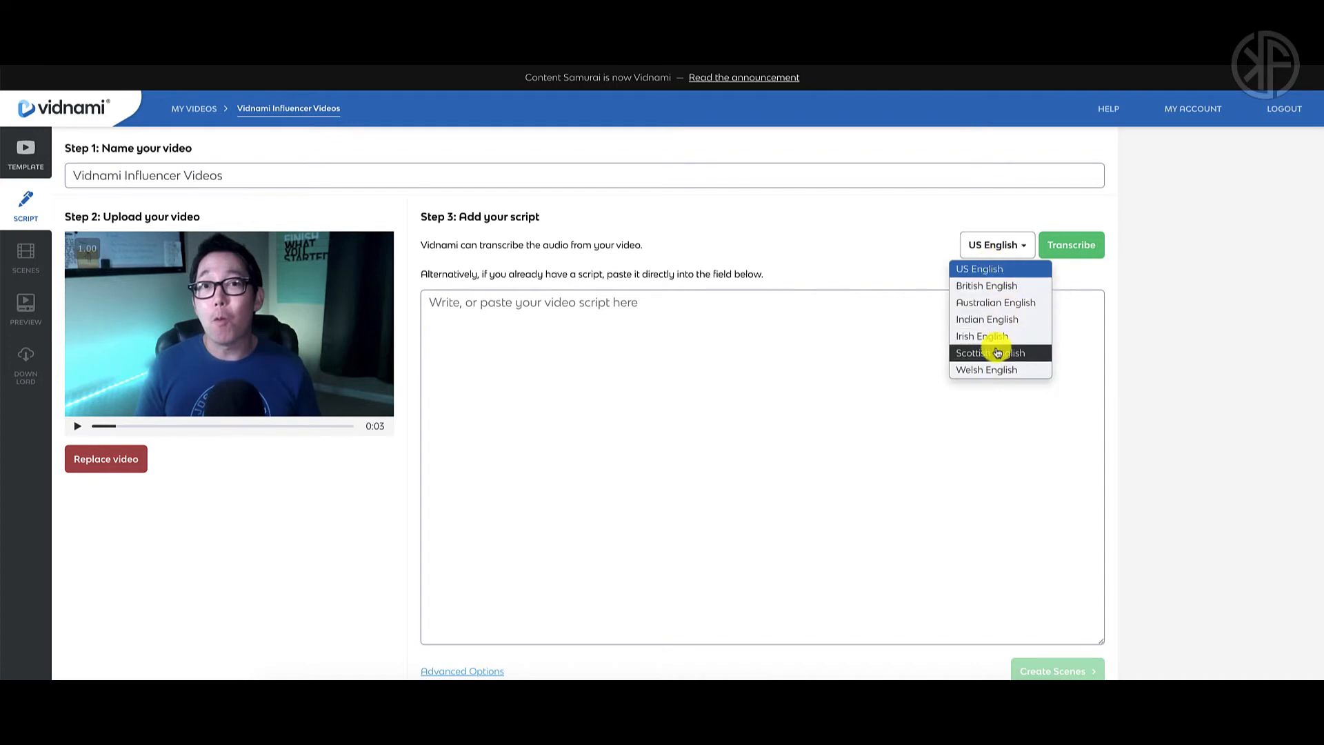
left_click(927, 261)
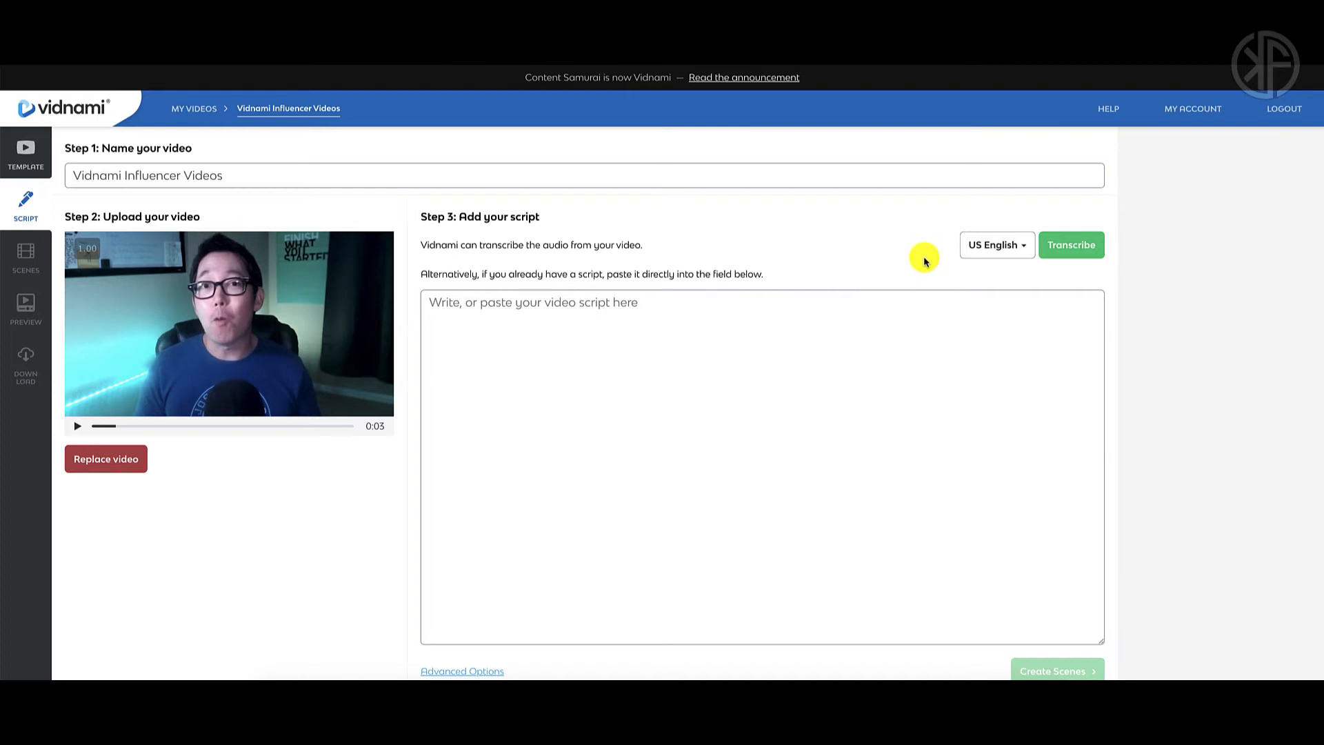
left_click(1074, 246)
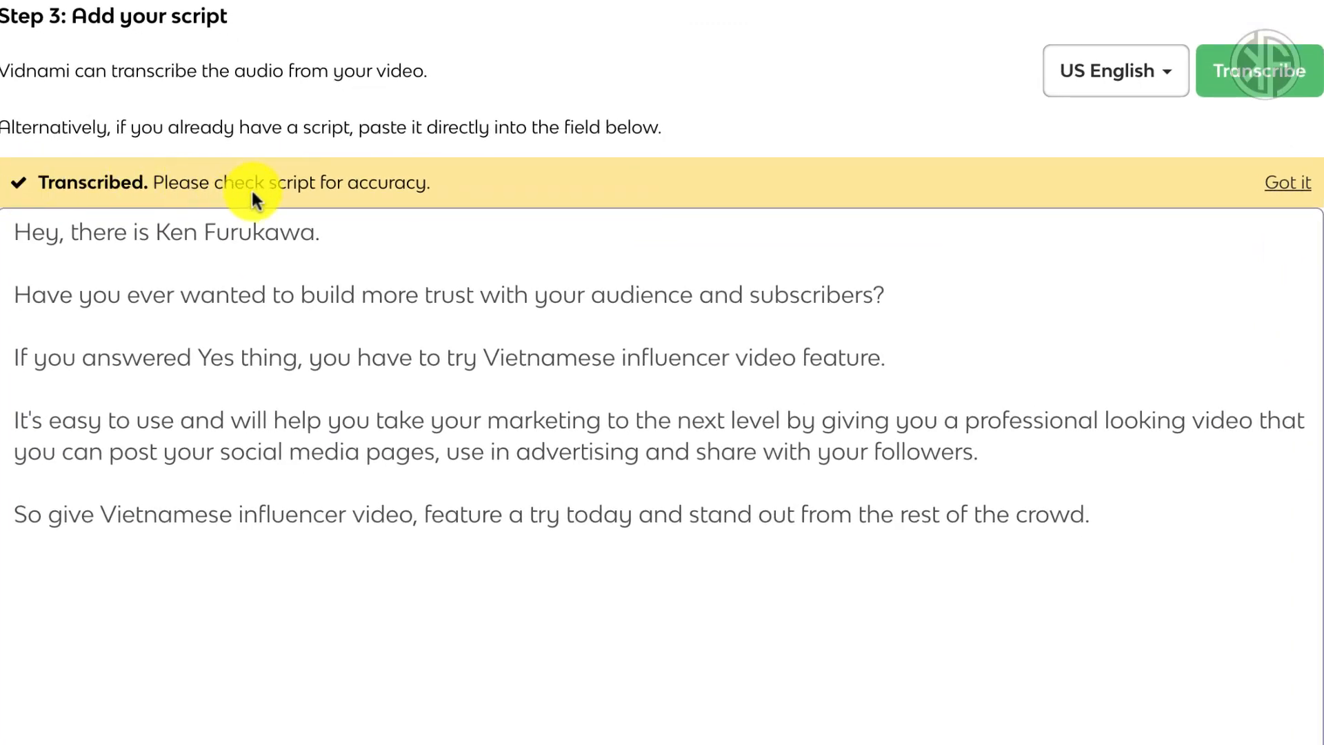
left_click(1286, 192)
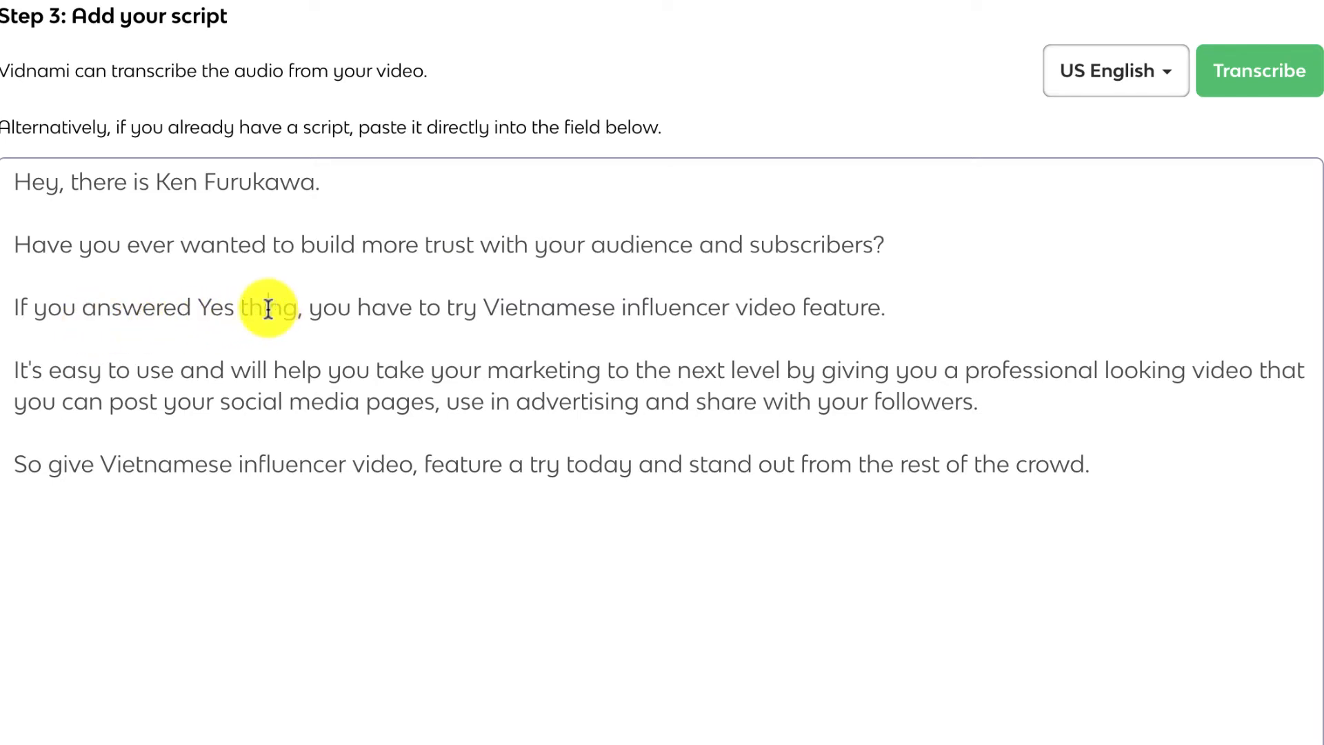
- Correct "Yes thing," to "YES, then" in the script's third sentence
type("then")
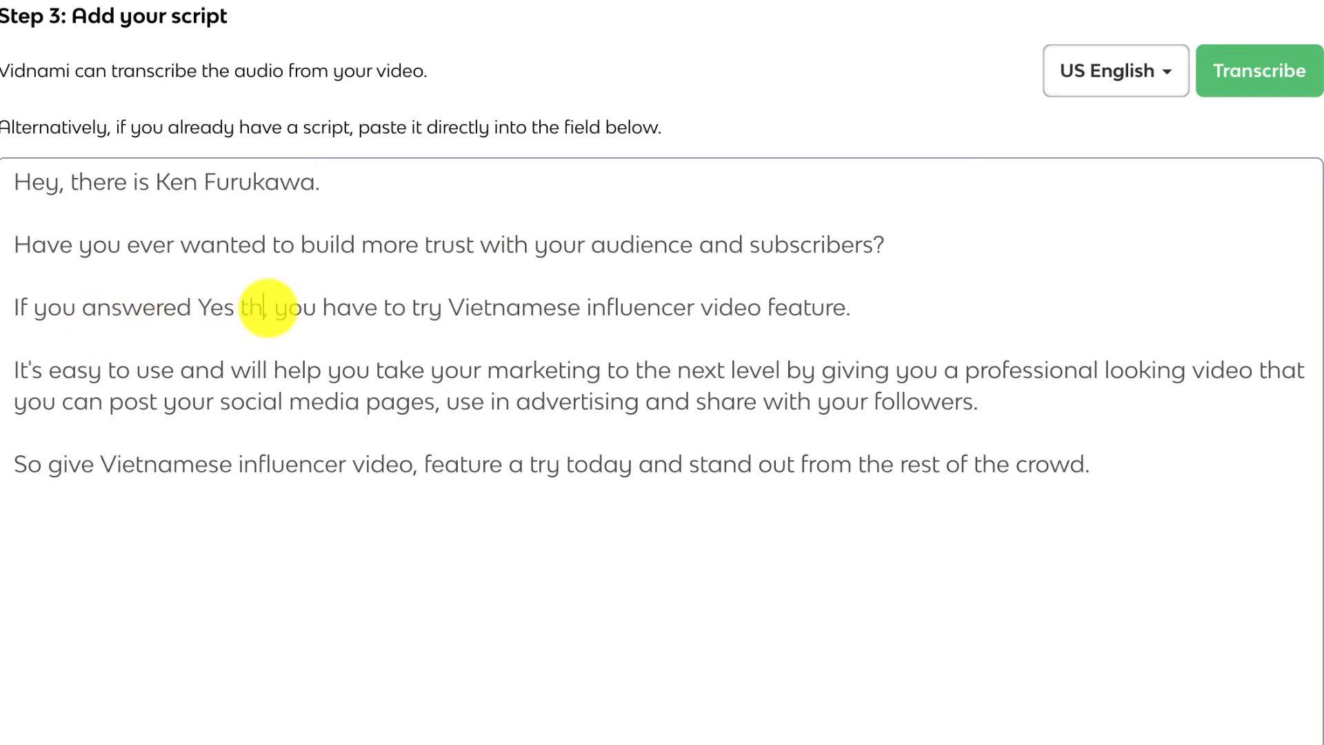
key("BackSpace")
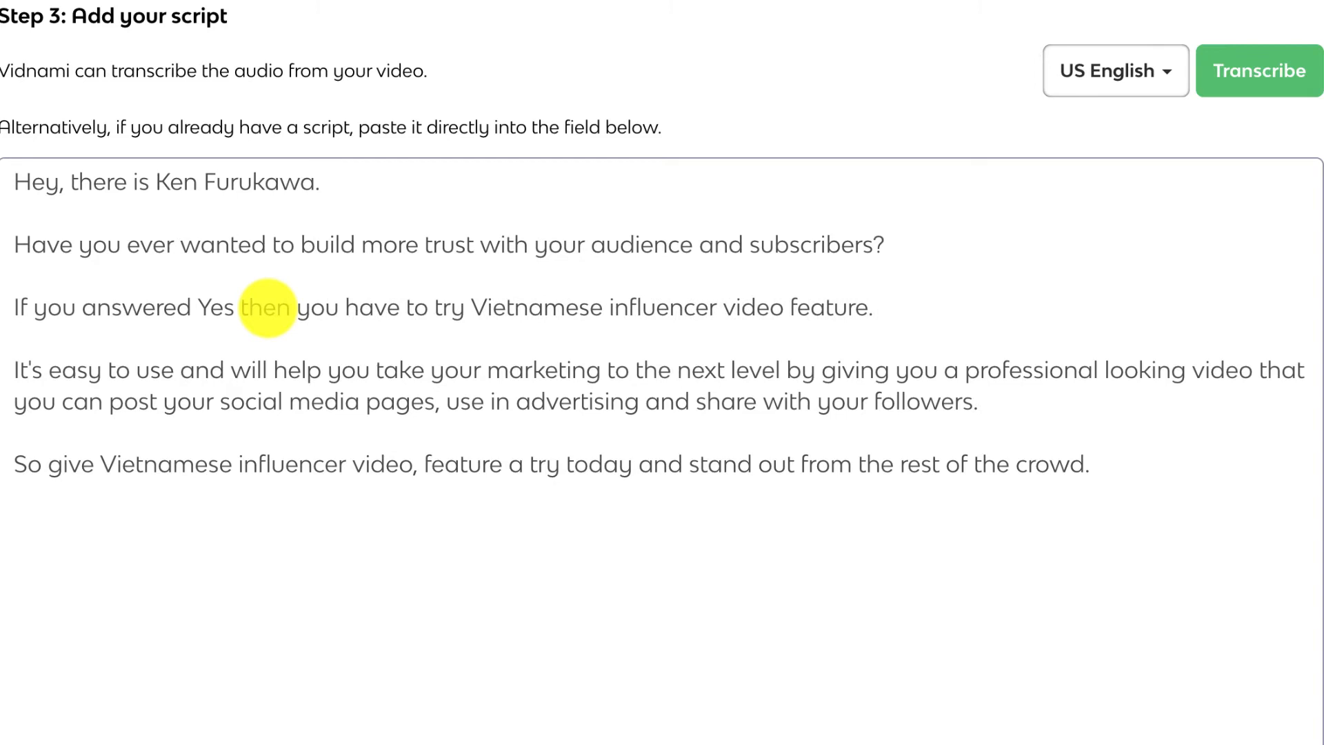
left_click(234, 309)
key("BackSpace")
key("BackSpace")
key("BackSpace")
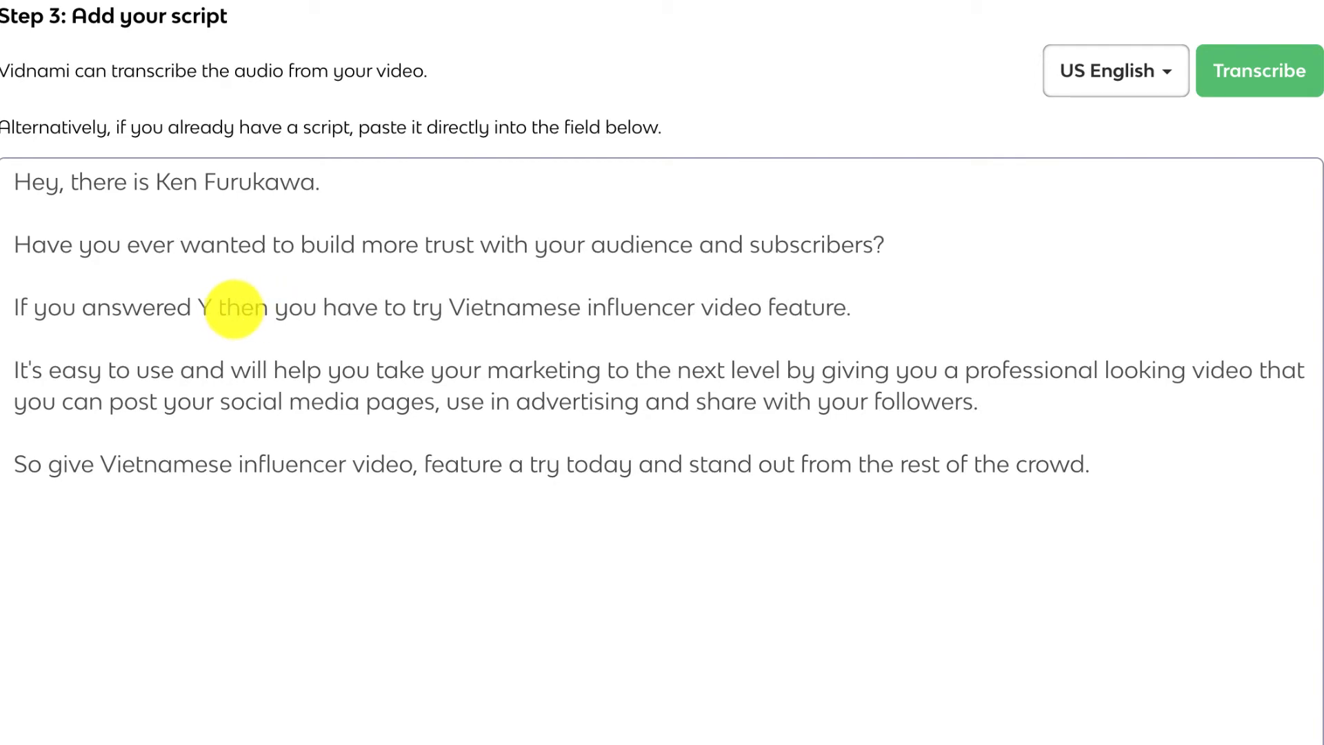
type("YES,")
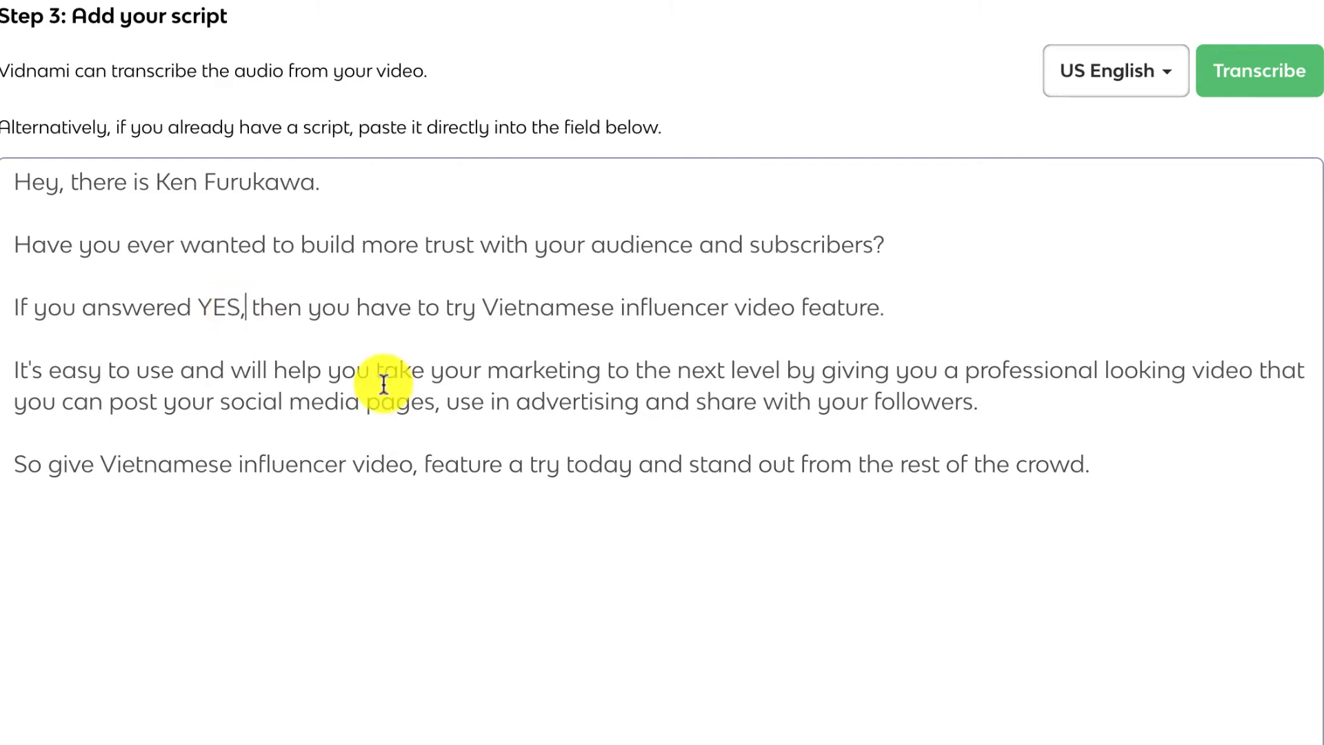
- Replace "Vietnamese" with "Vidnami's" in the script's third sentence
double_click(533, 310)
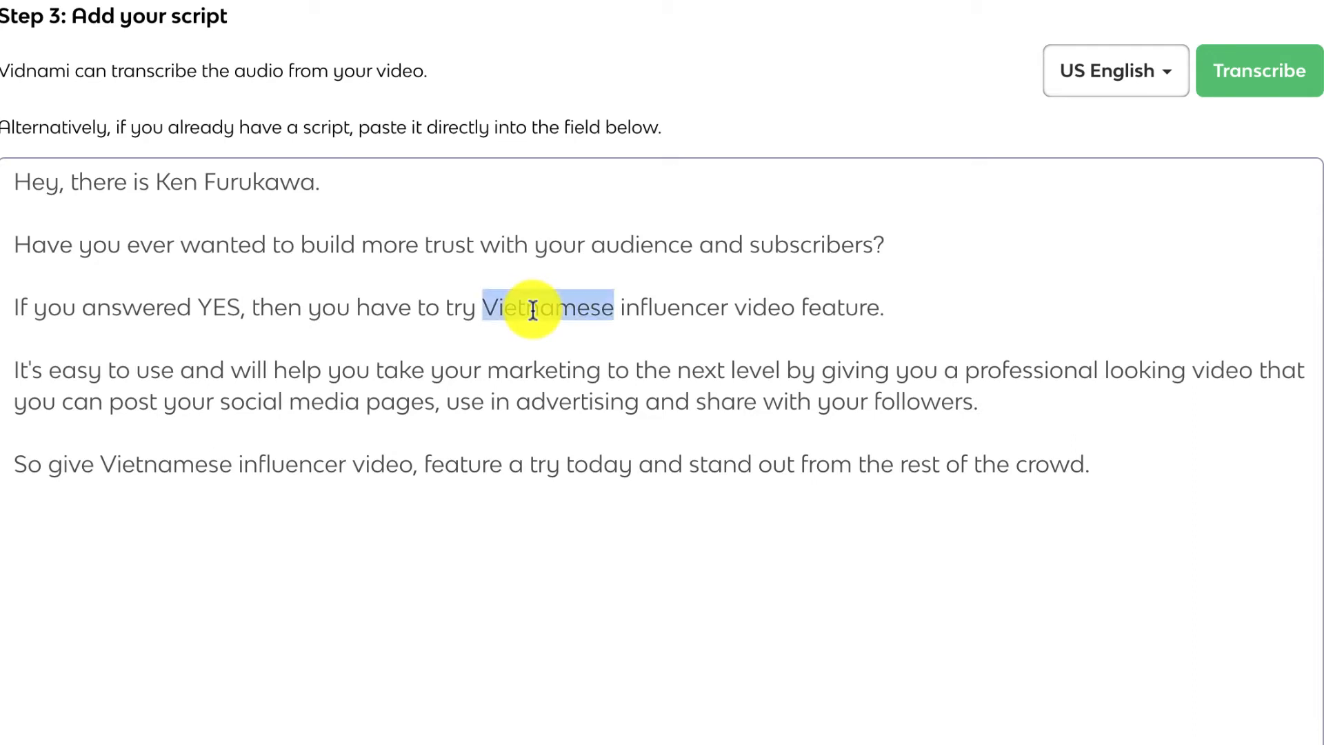
type("Vidnam")
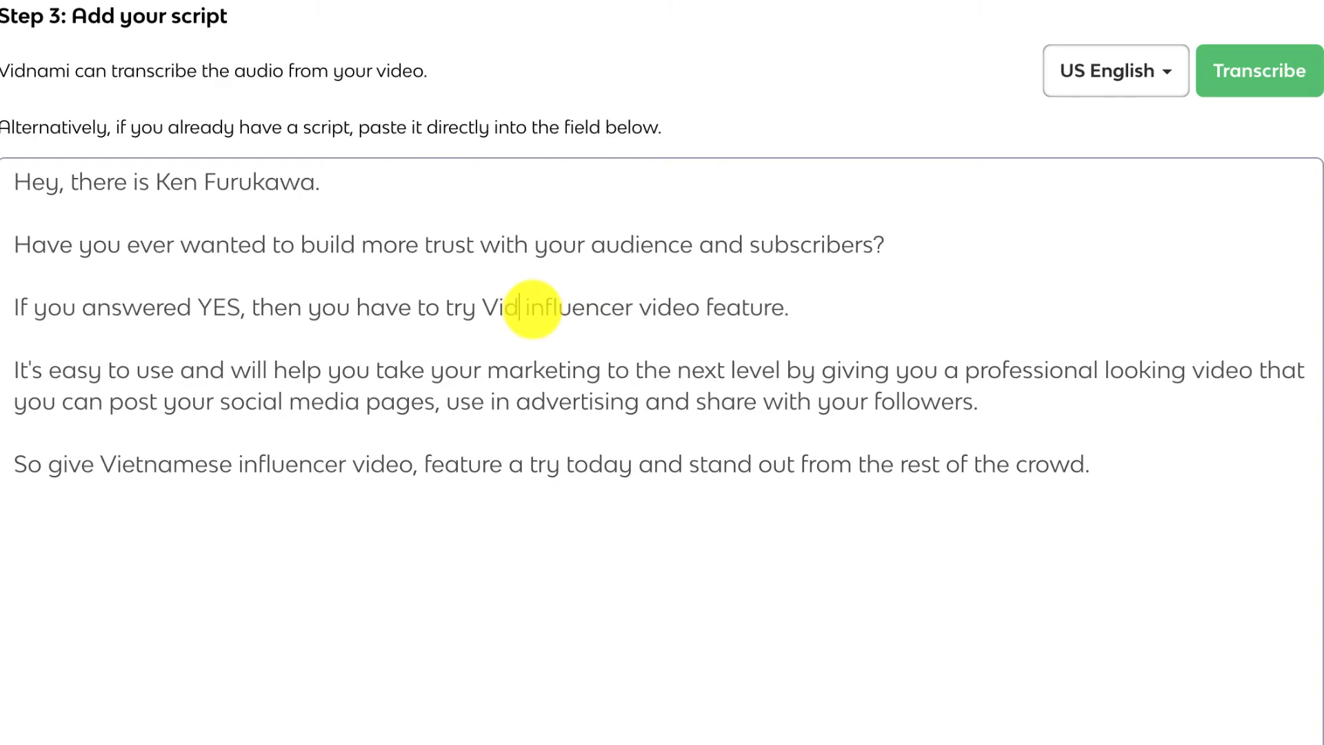
type("i's")
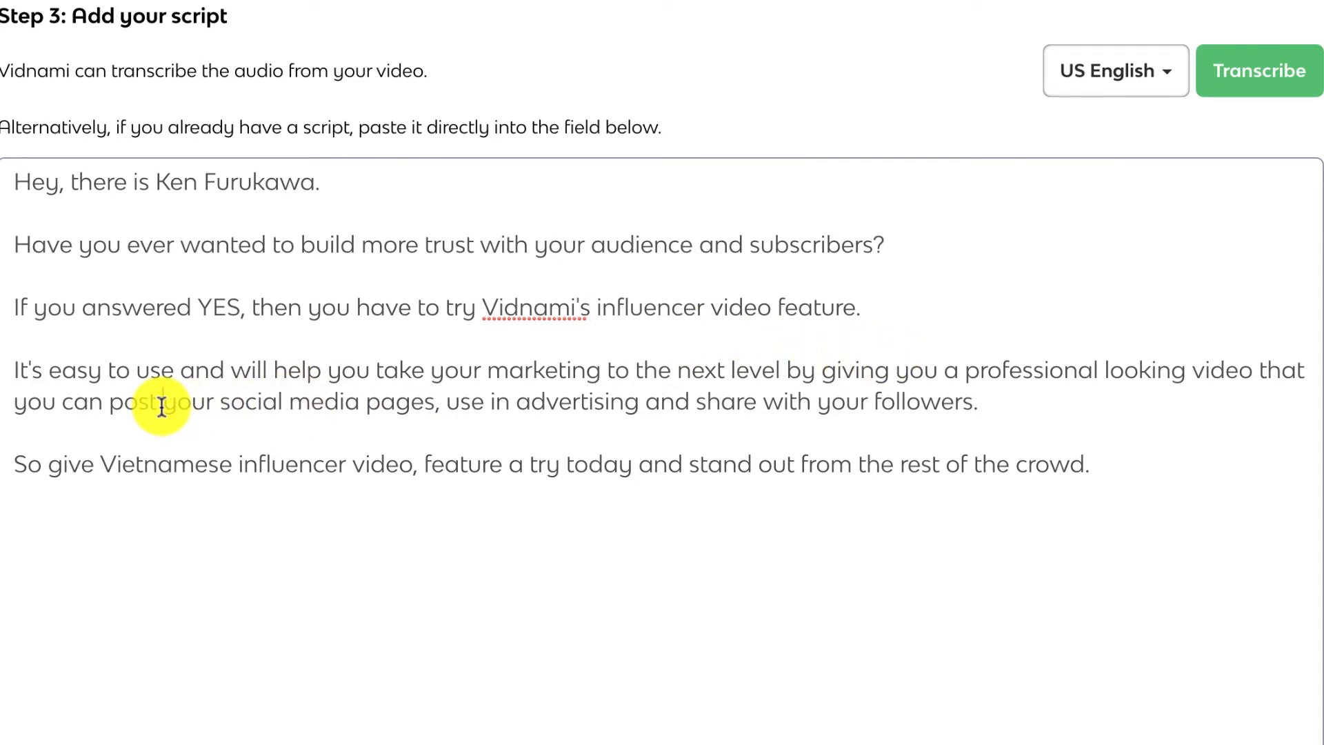
- Insert "to" after "post" and a comma after "advertising" in the script's fourth sentence
type("to")
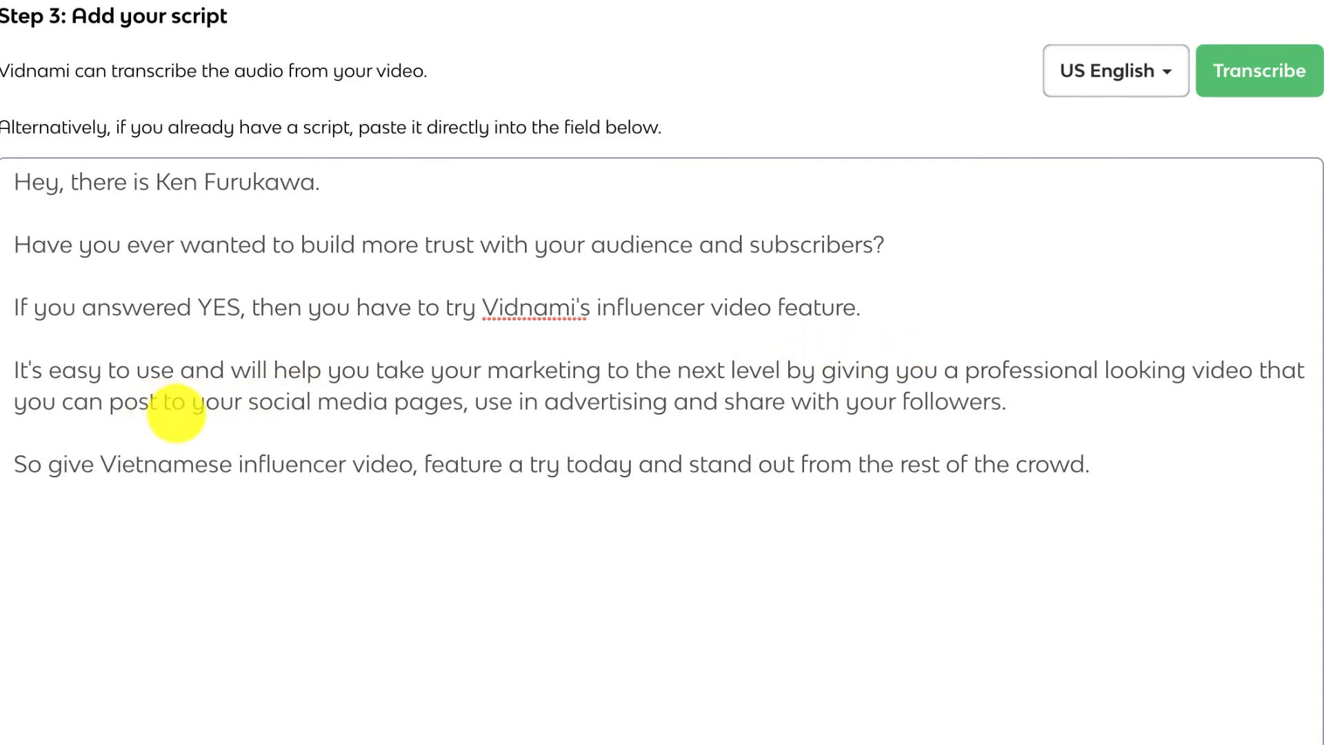
left_click(670, 409)
type(",")
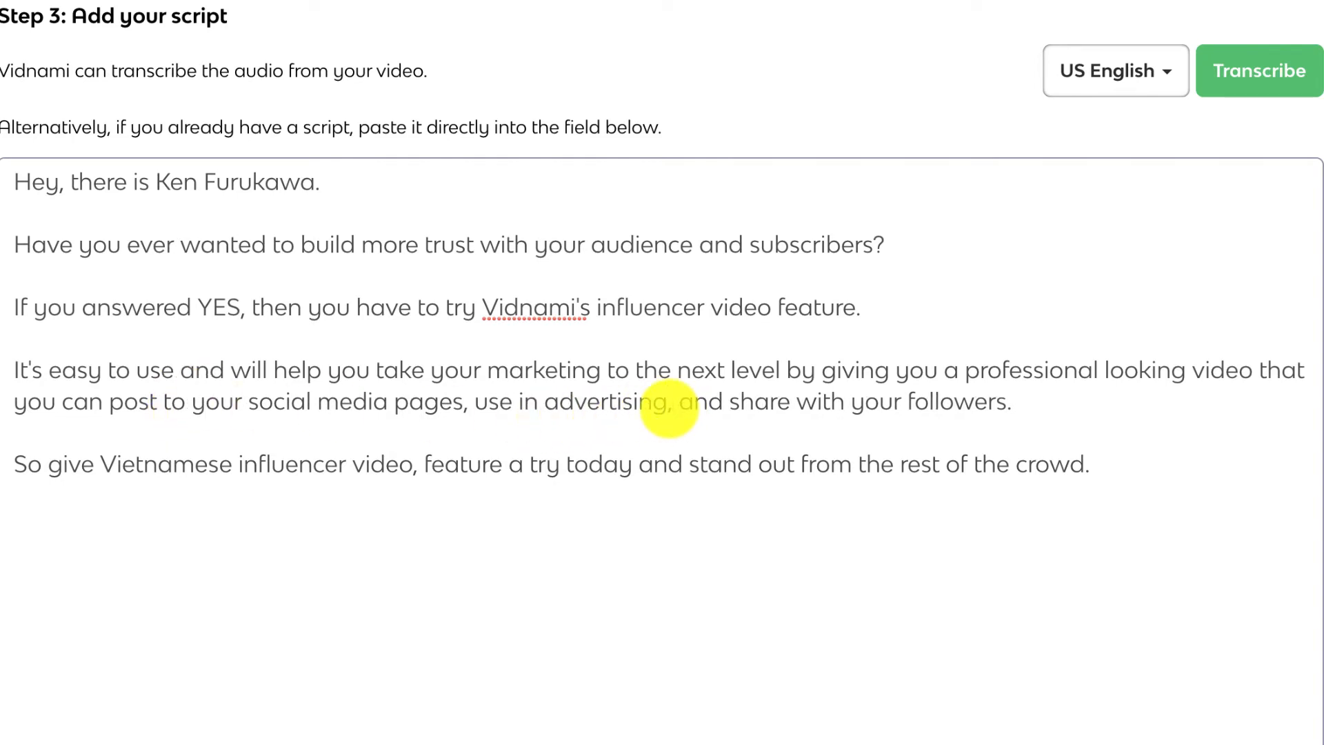
- Replace "Vietnamese" with "Vidnami's" in the script's last sentence and create the scenes from the script
double_click(163, 471)
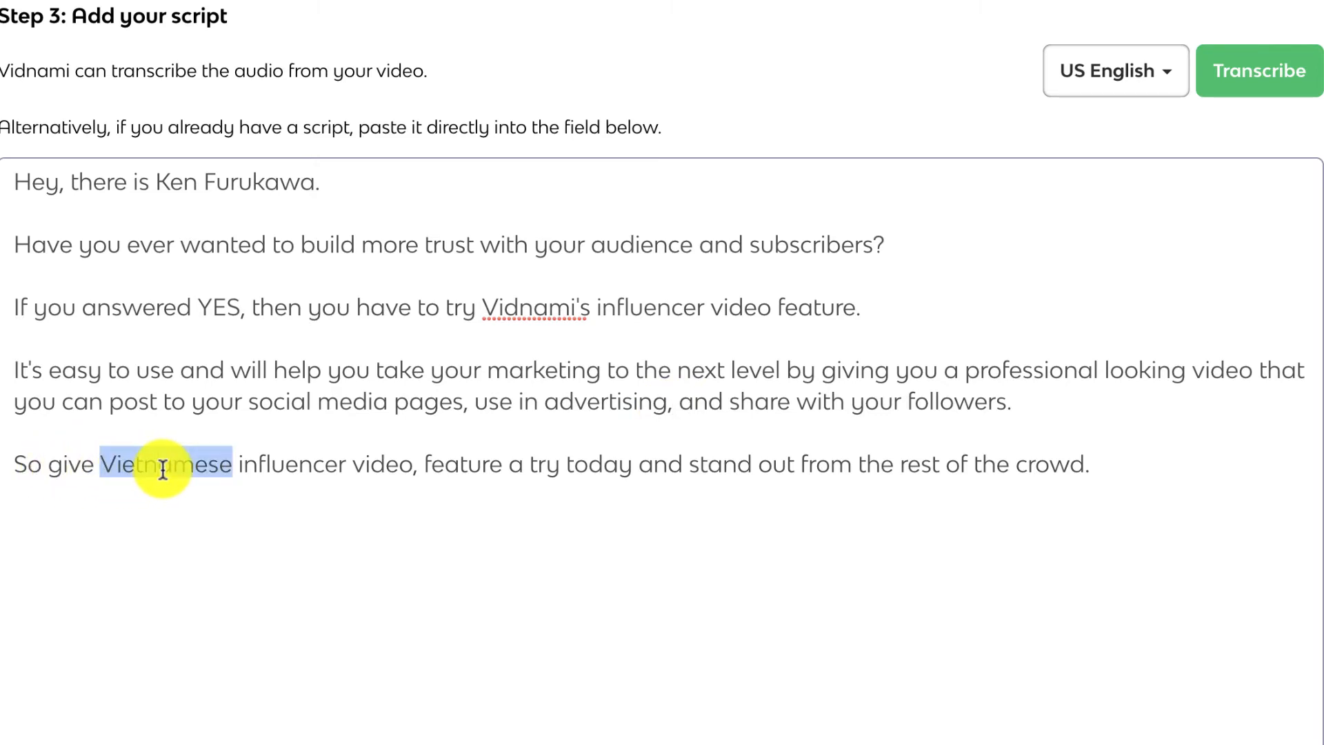
type("Vidnami's")
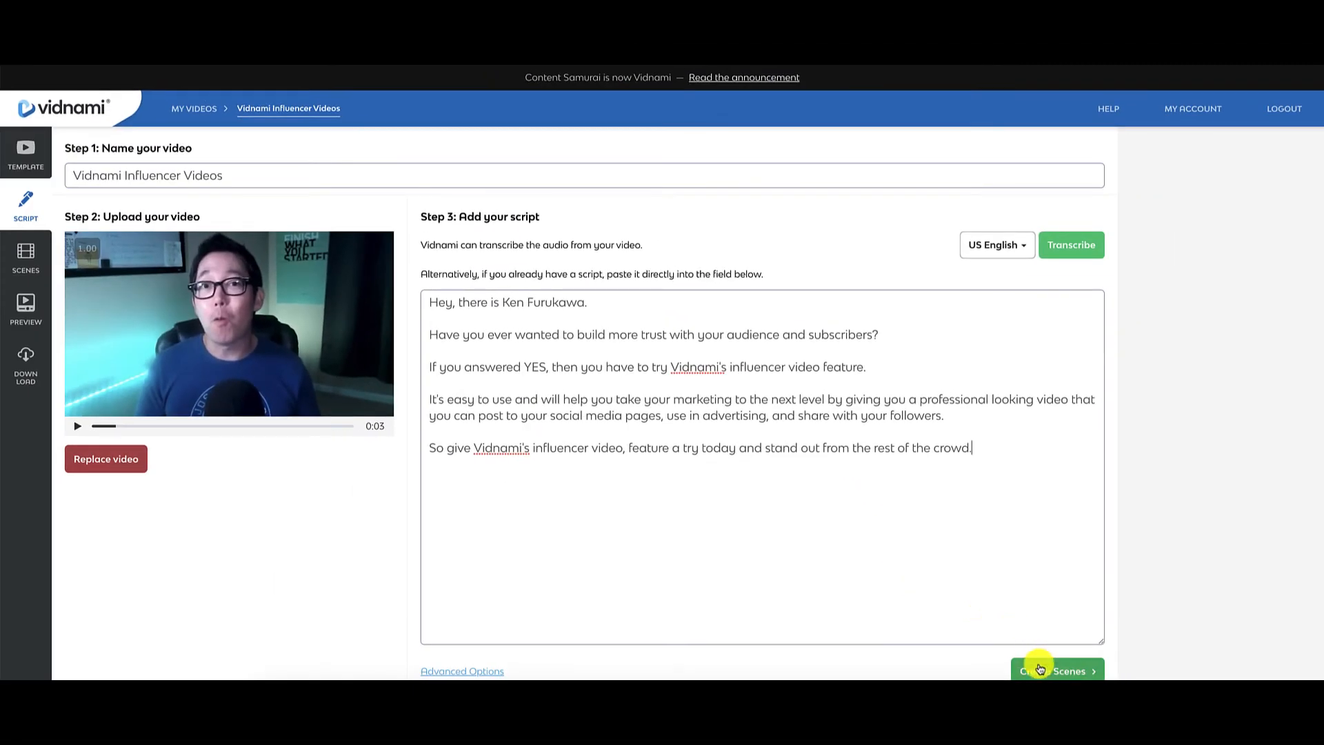
left_click(1054, 686)
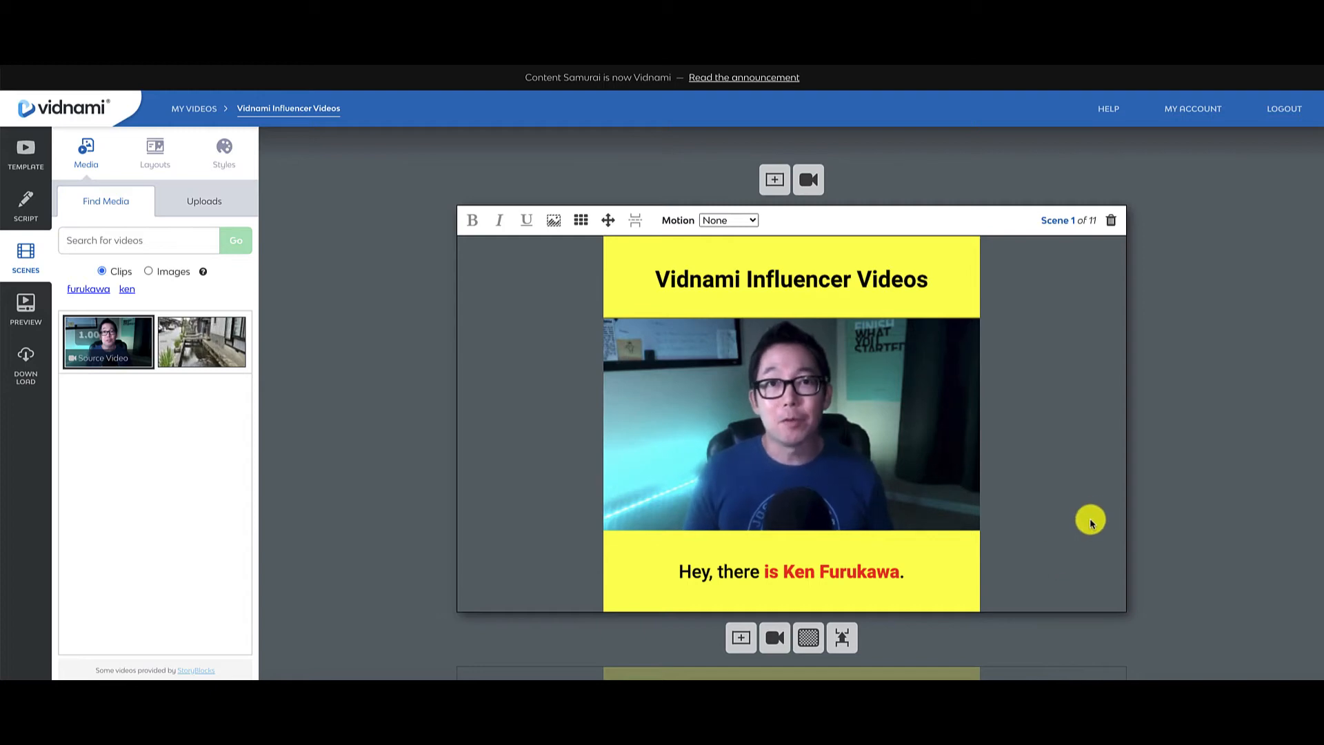
- Look through the first four scenes to check how the captions are split and which words are highlighted
scroll(1091, 522, "down", 4)
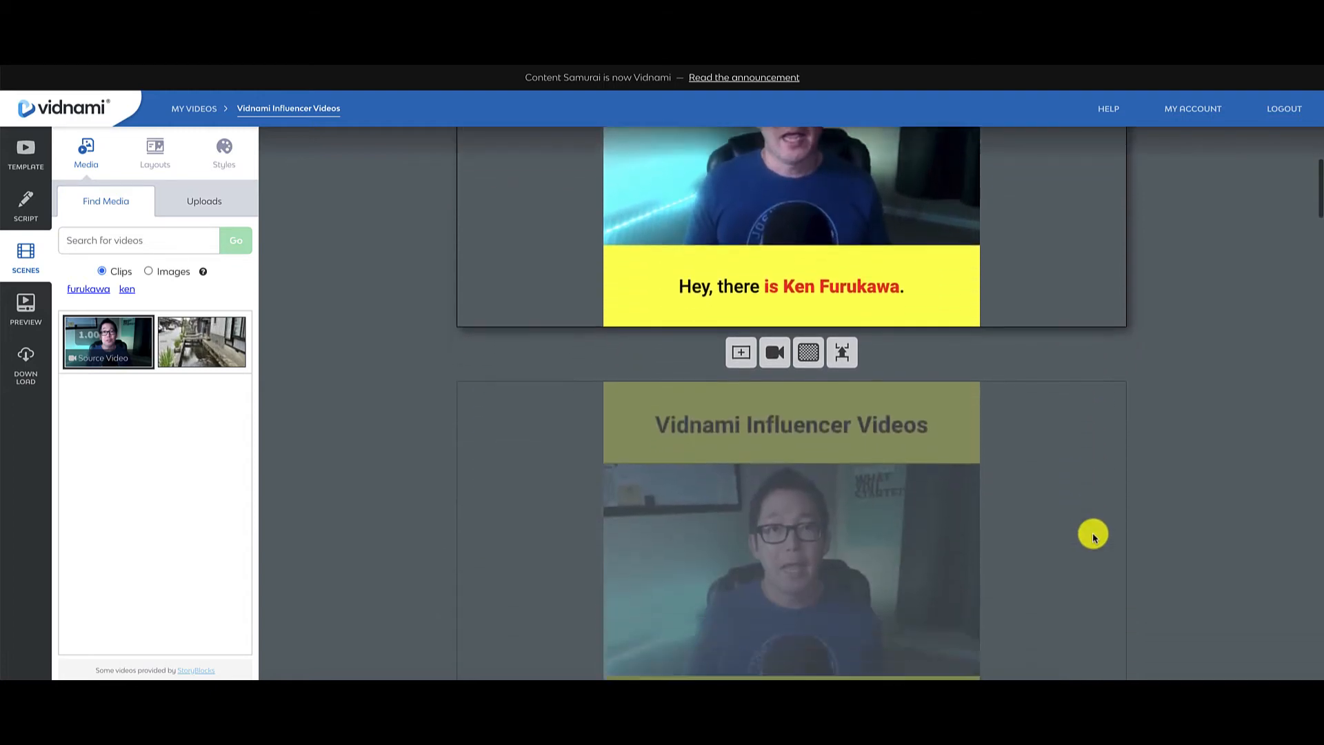
scroll(1093, 537, "down", 10)
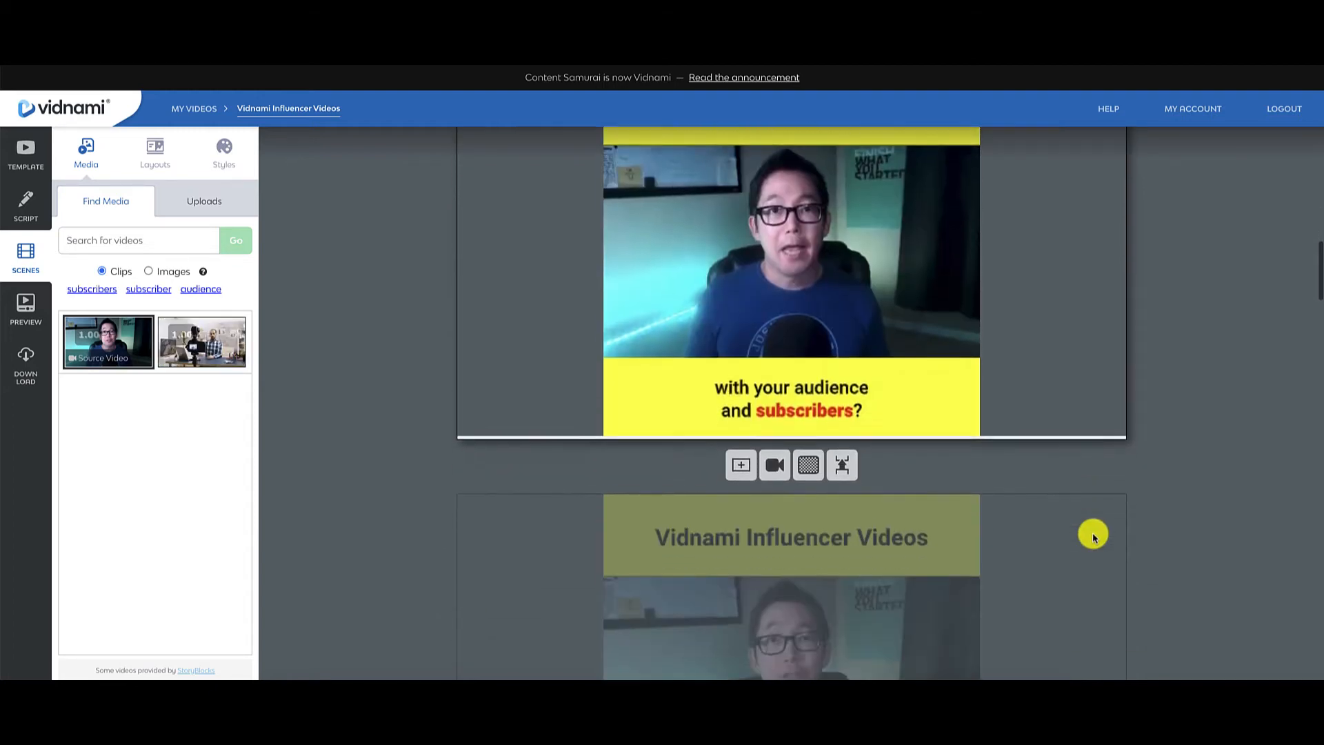
scroll(1093, 536, "down", 5)
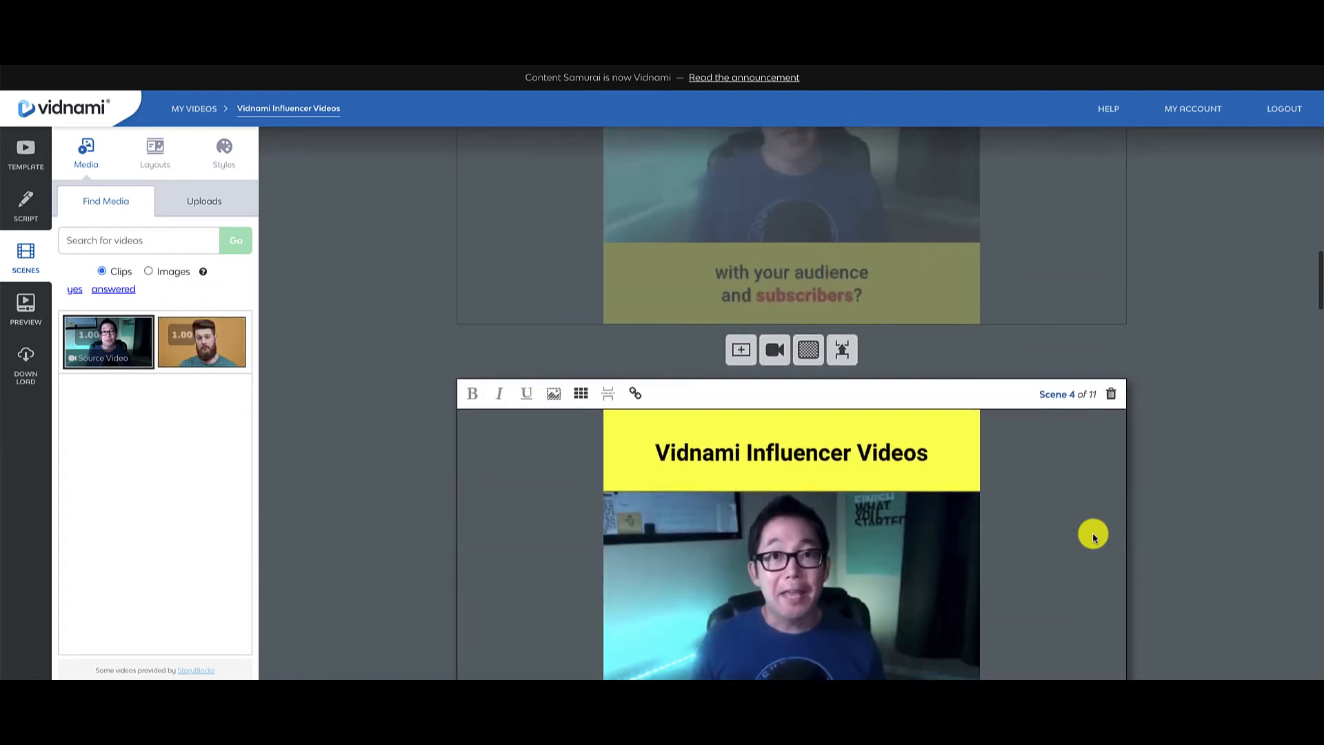
scroll(1093, 536, "up", 15)
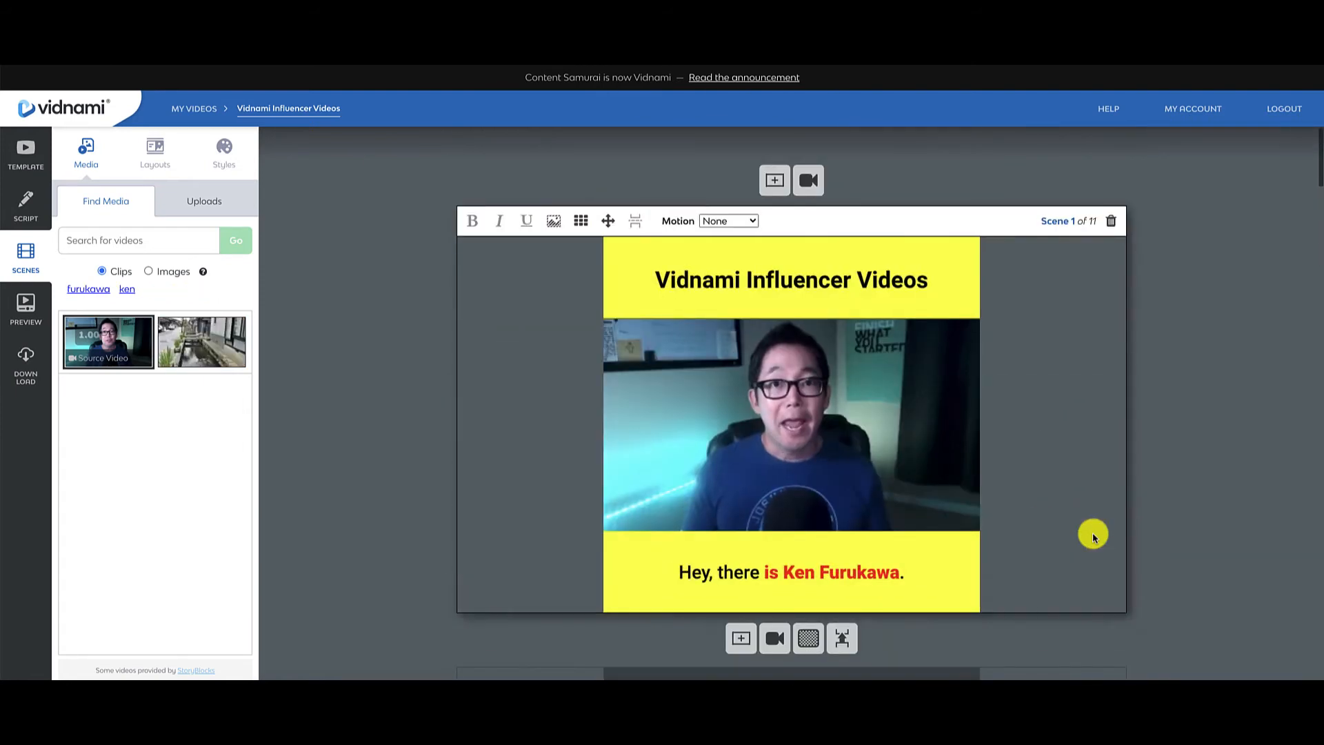
scroll(1093, 536, "down", 5)
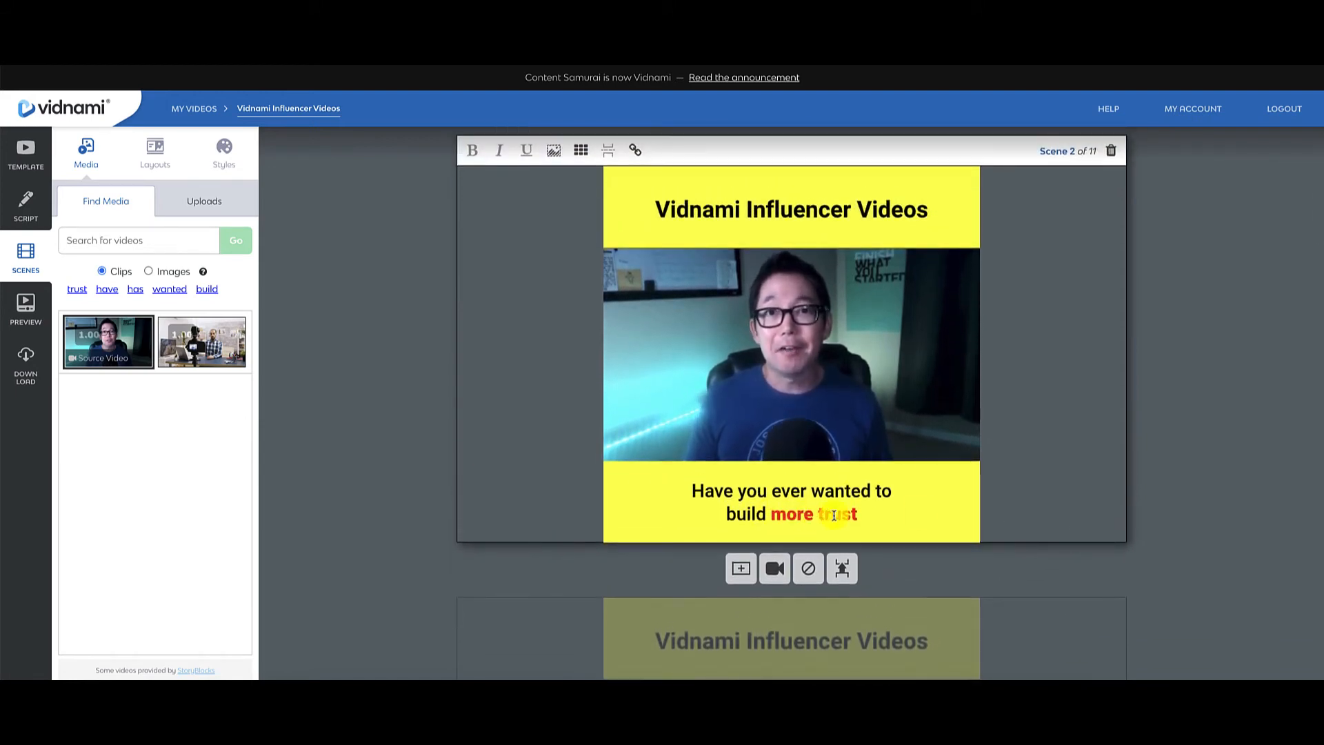
scroll(837, 500, "up", 3)
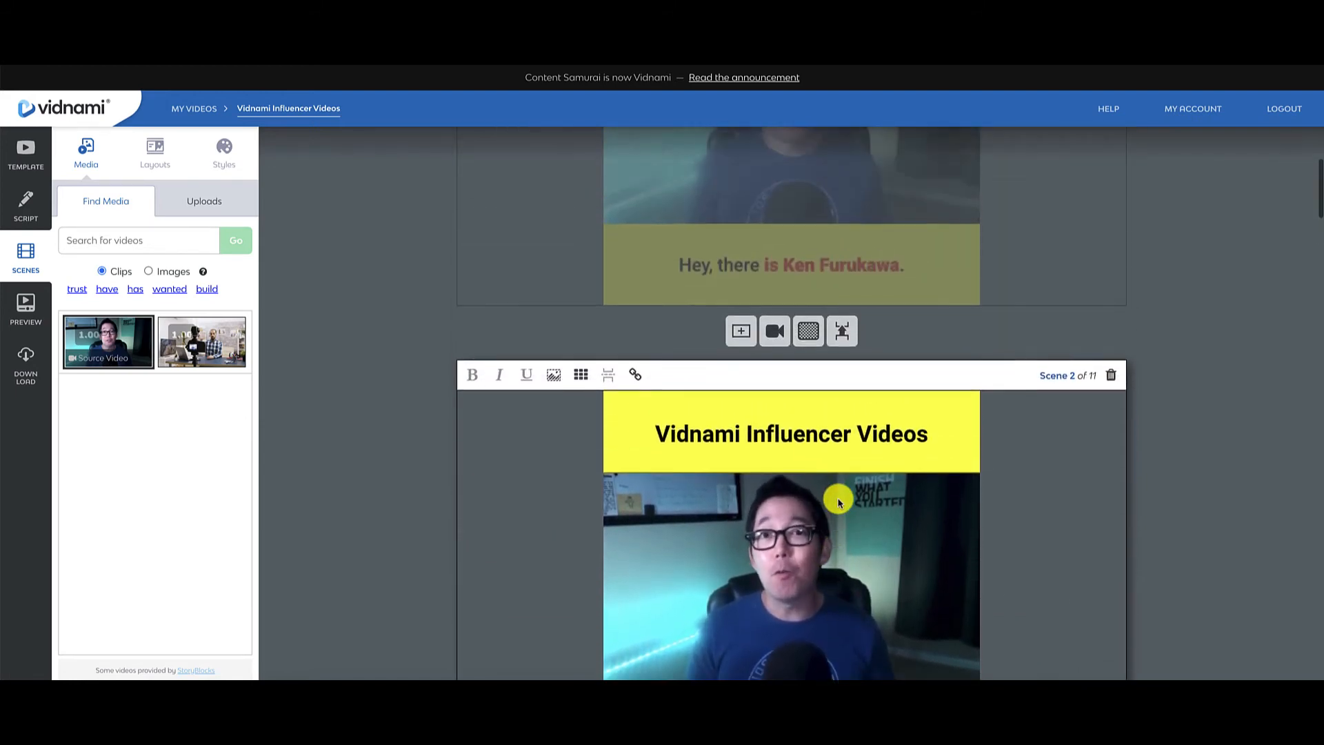
scroll(838, 501, "down", 2)
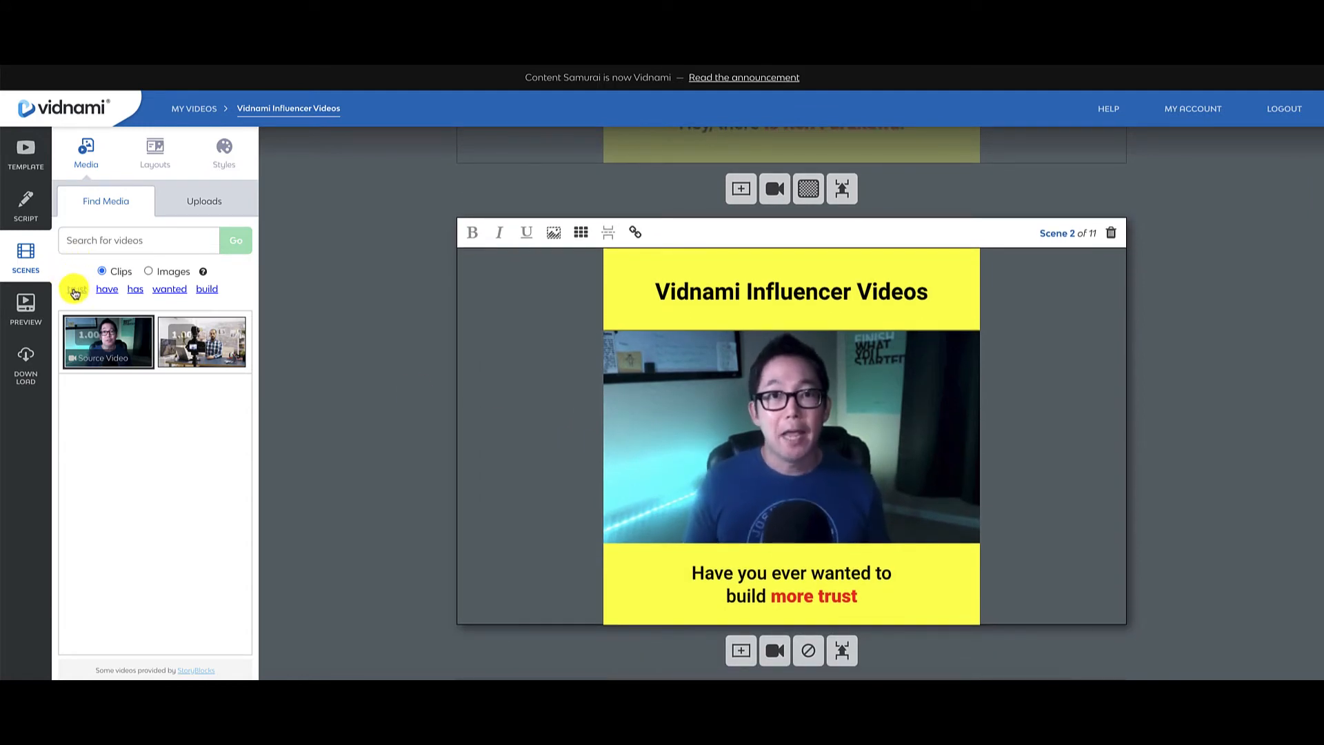
- Search stock clips for "trust" and replace scene 2's source video with the clip of two suited arms reaching for a handshake
left_click(75, 290)
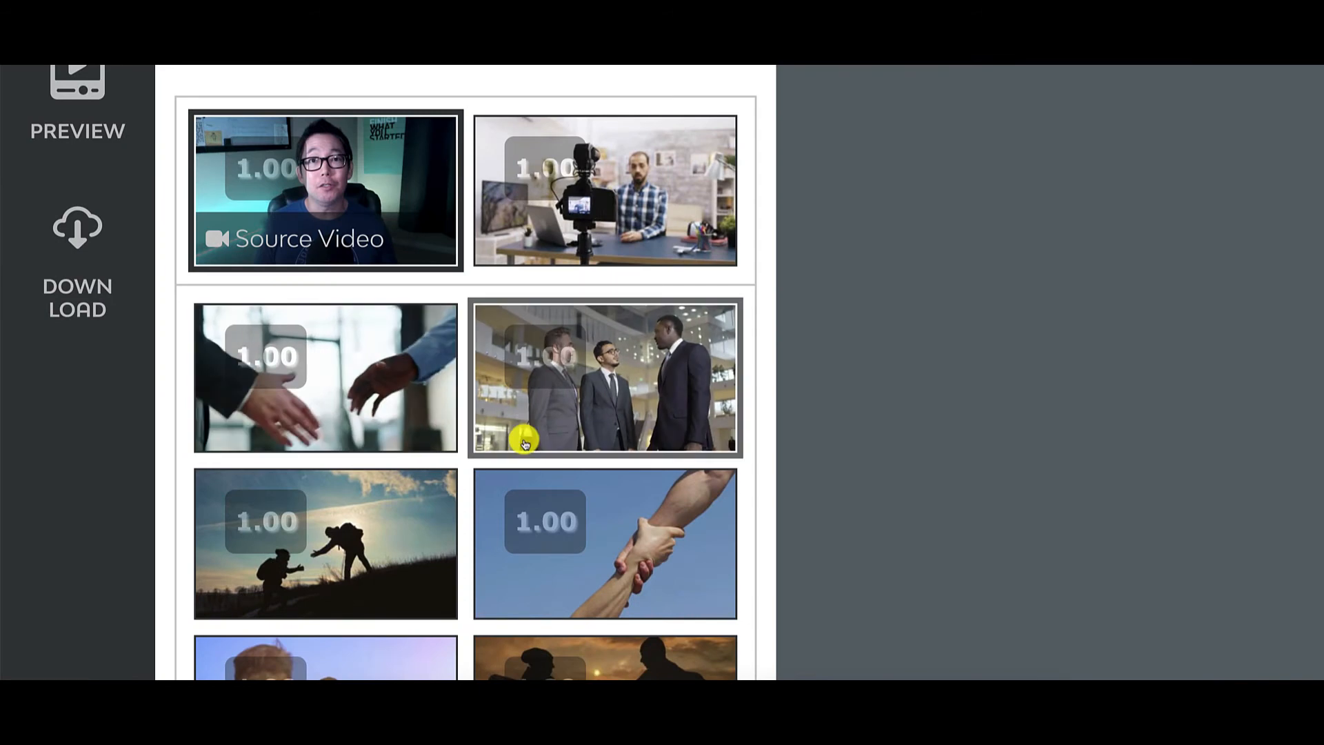
scroll(524, 442, "down", 5)
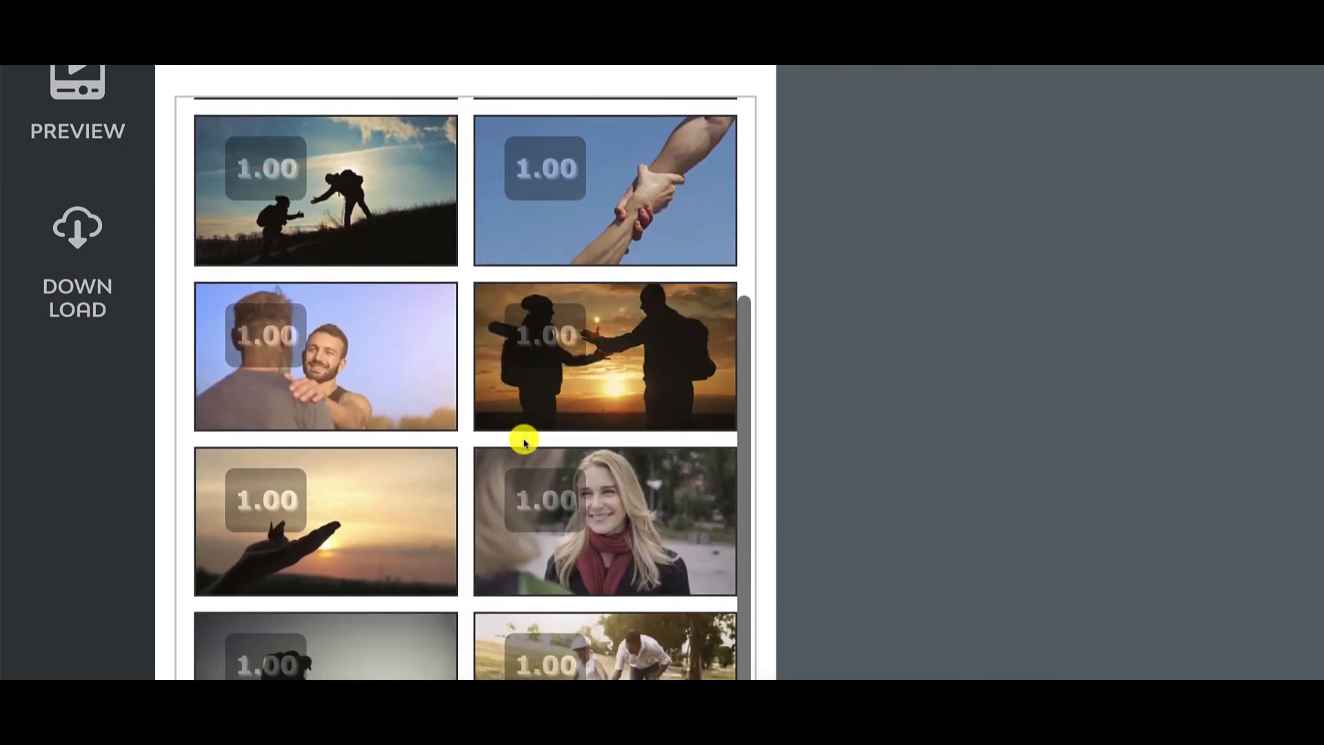
scroll(524, 441, "down", 7)
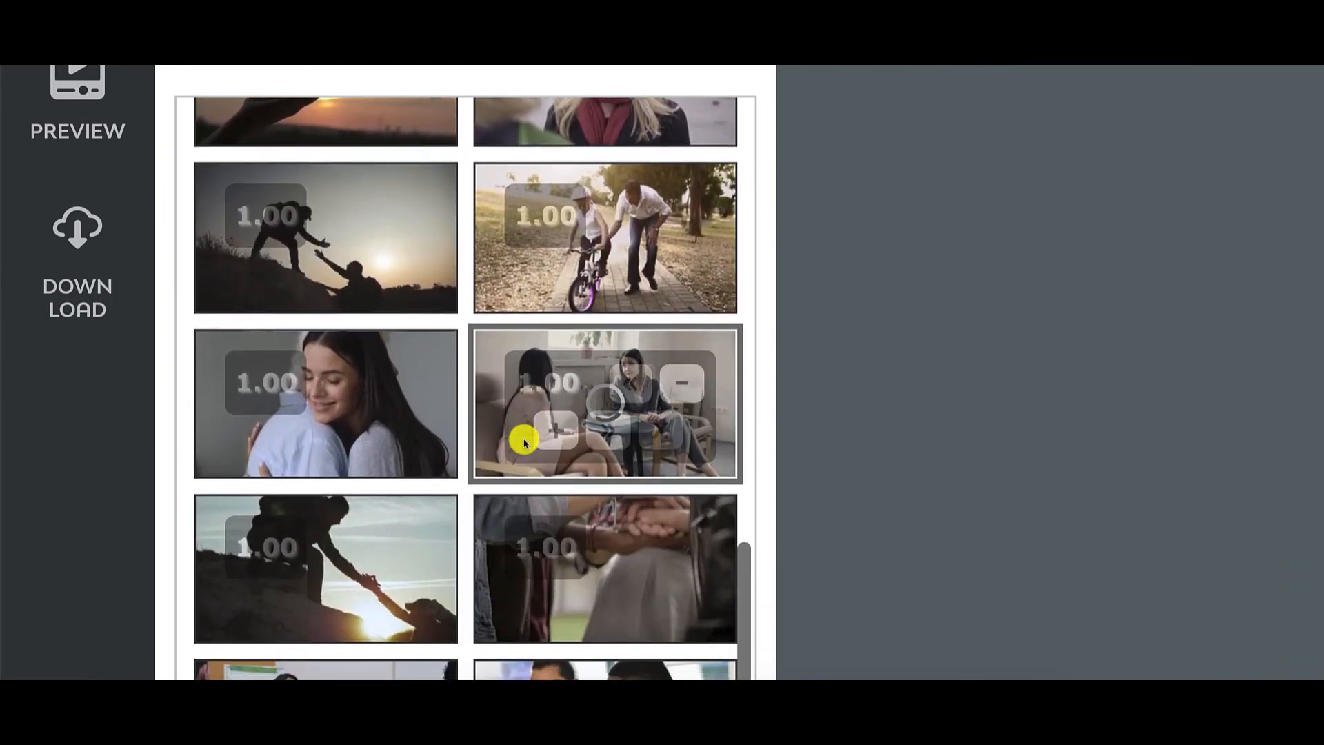
scroll(524, 441, "down", 6)
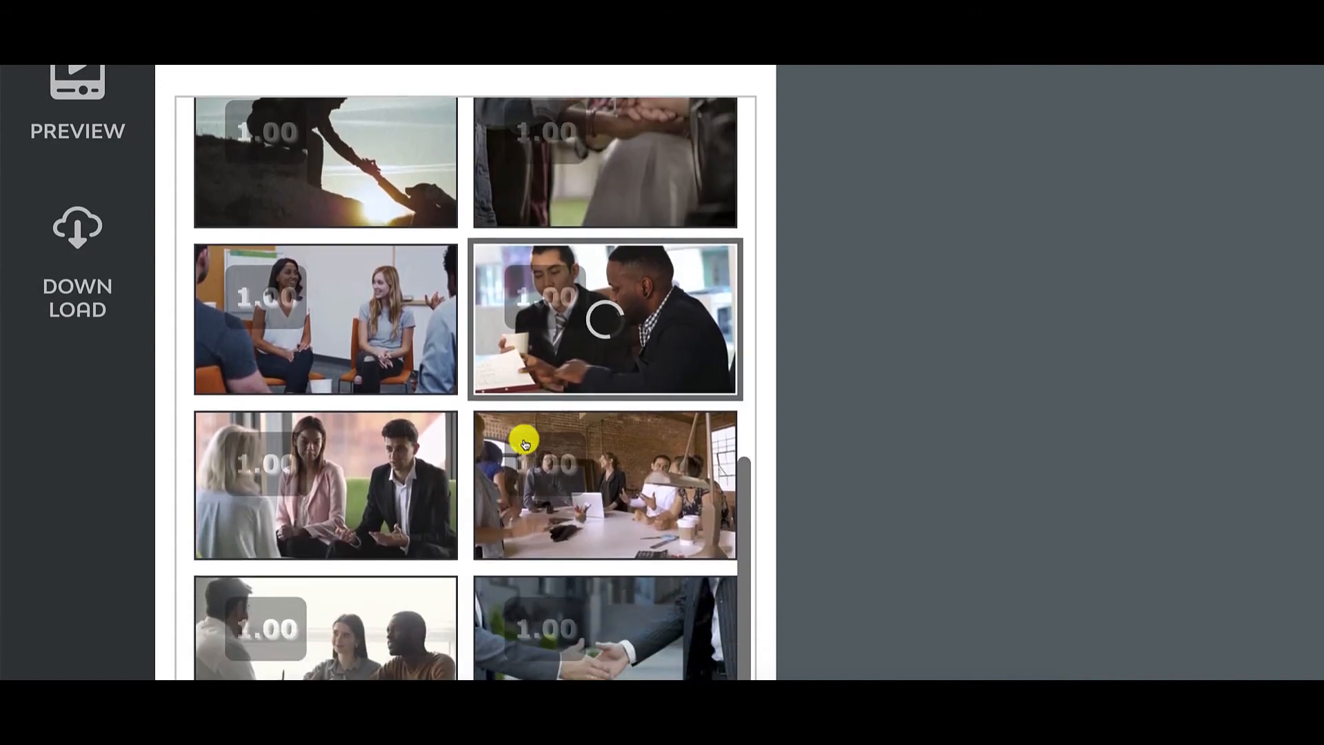
scroll(524, 443, "down", 3)
scroll(524, 443, "up", 4)
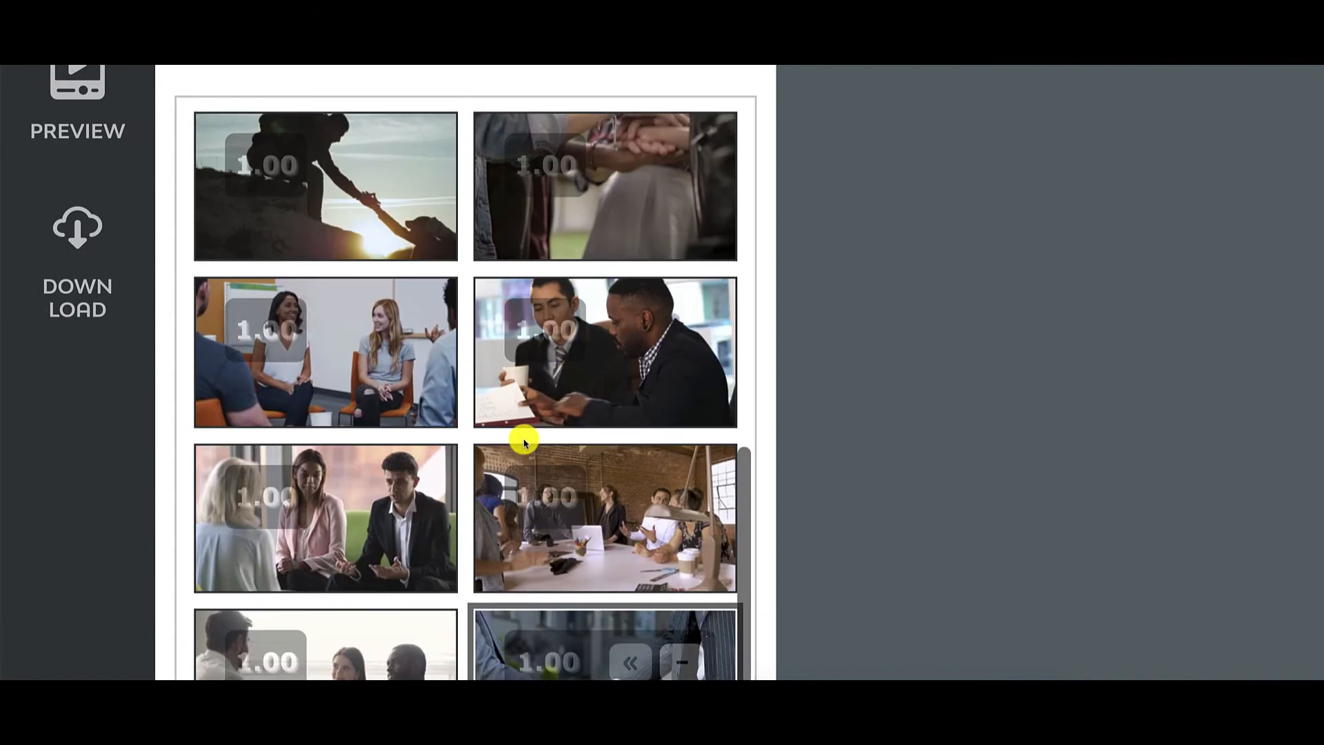
scroll(524, 443, "up", 6)
scroll(524, 443, "up", 5)
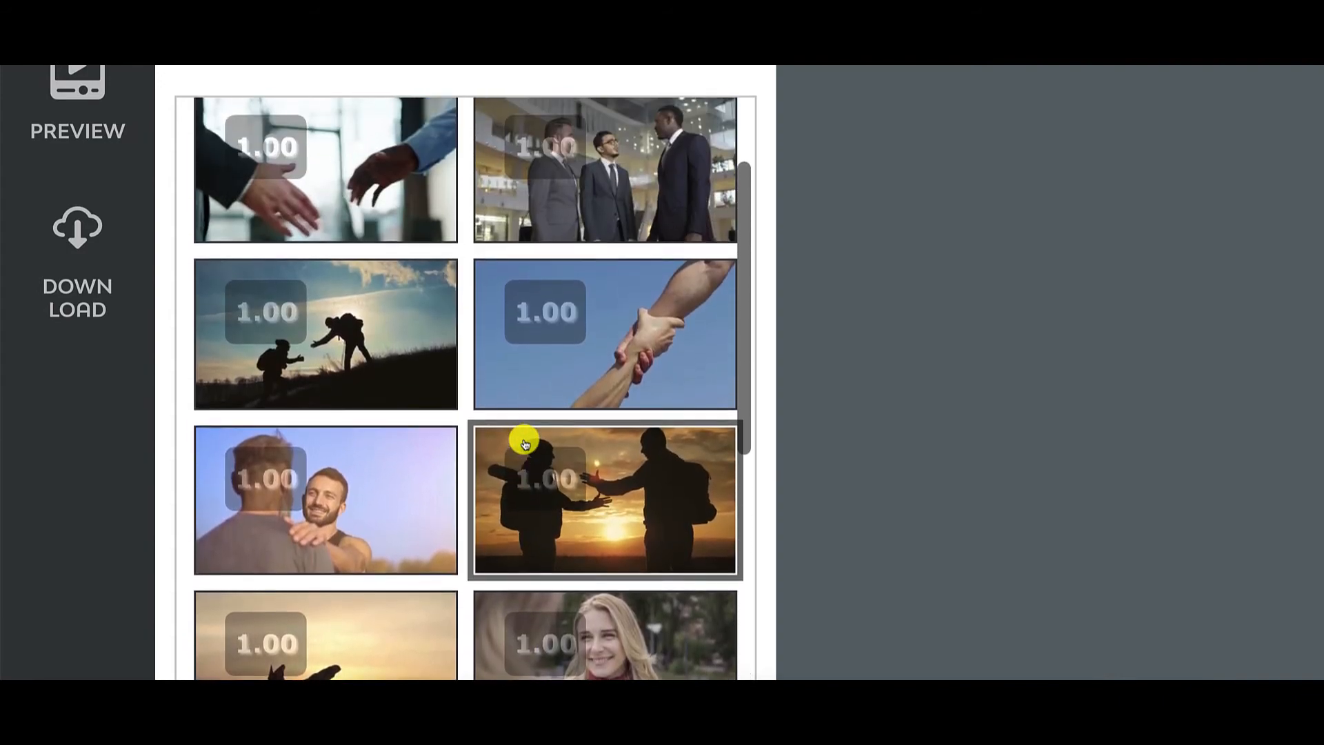
scroll(524, 443, "up", 3)
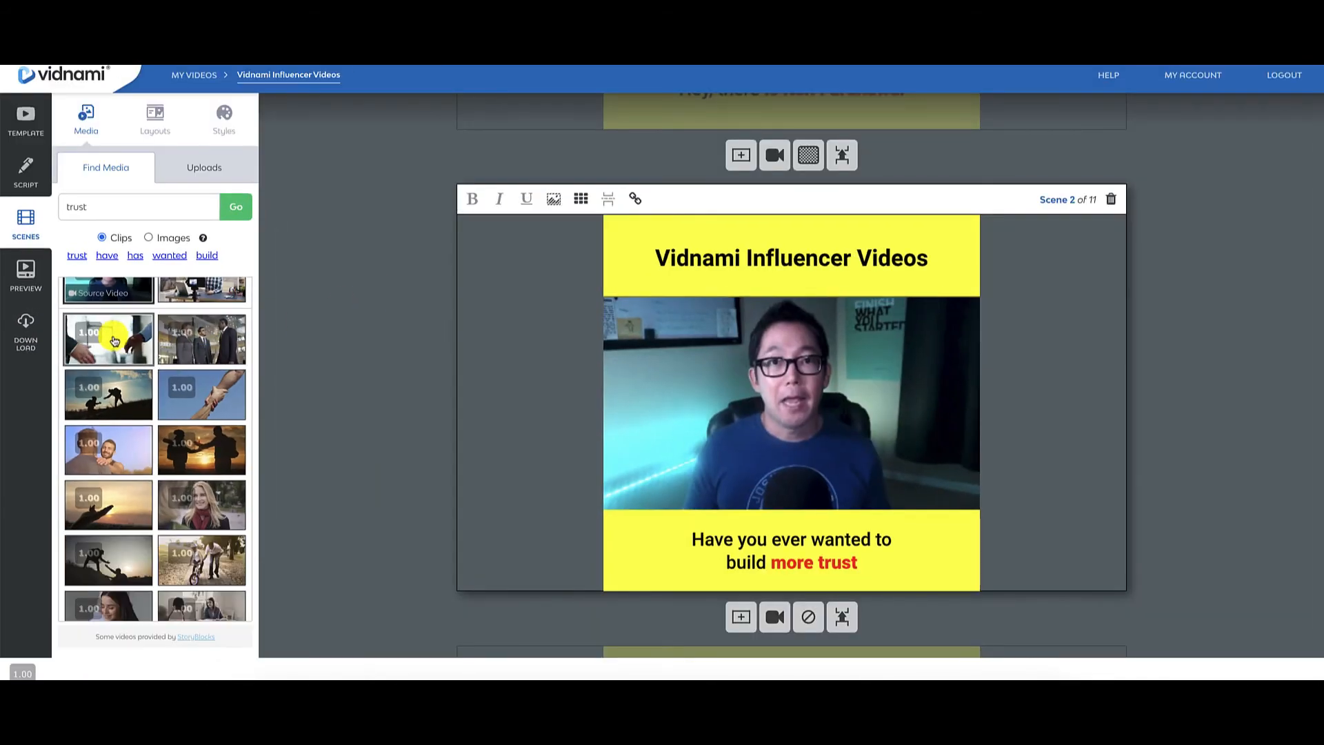
left_click(114, 341)
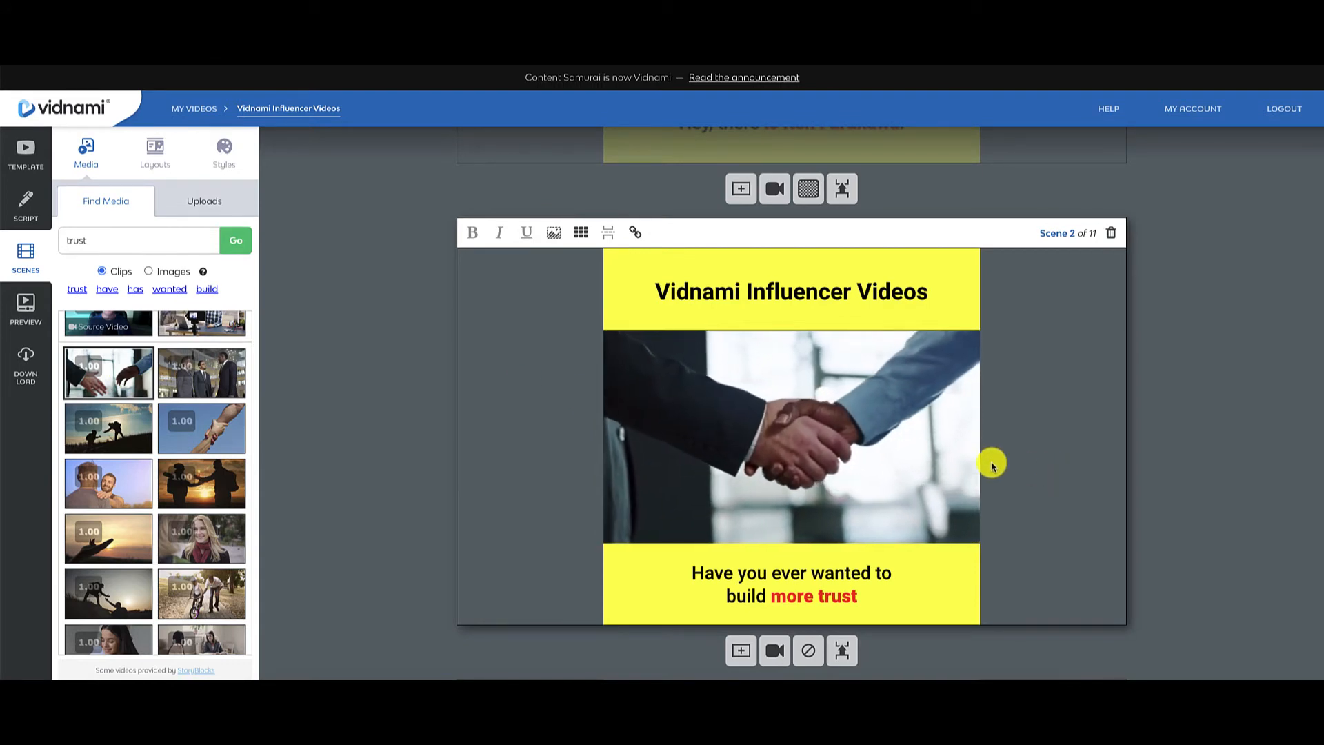
- Look through scenes 1 to 6 to check which media and caption each one has
scroll(1036, 463, "up", 3)
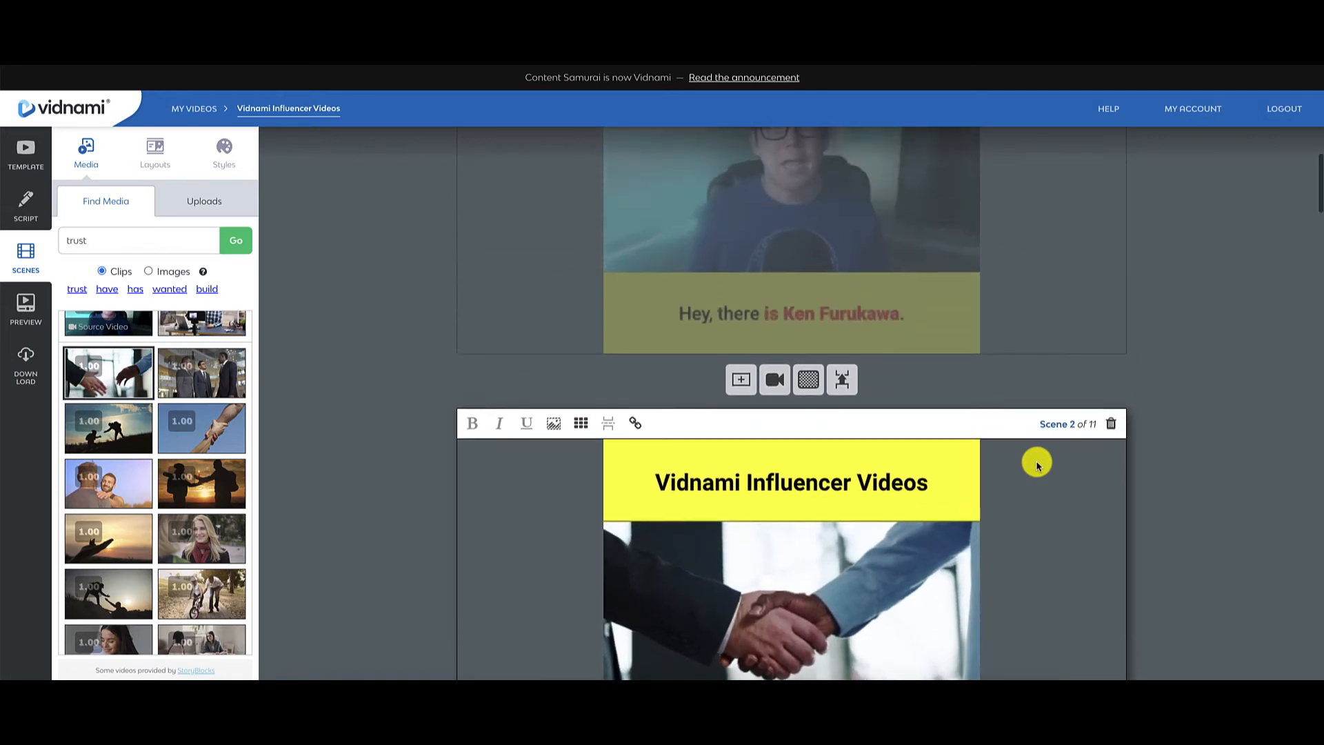
scroll(1036, 464, "up", 4)
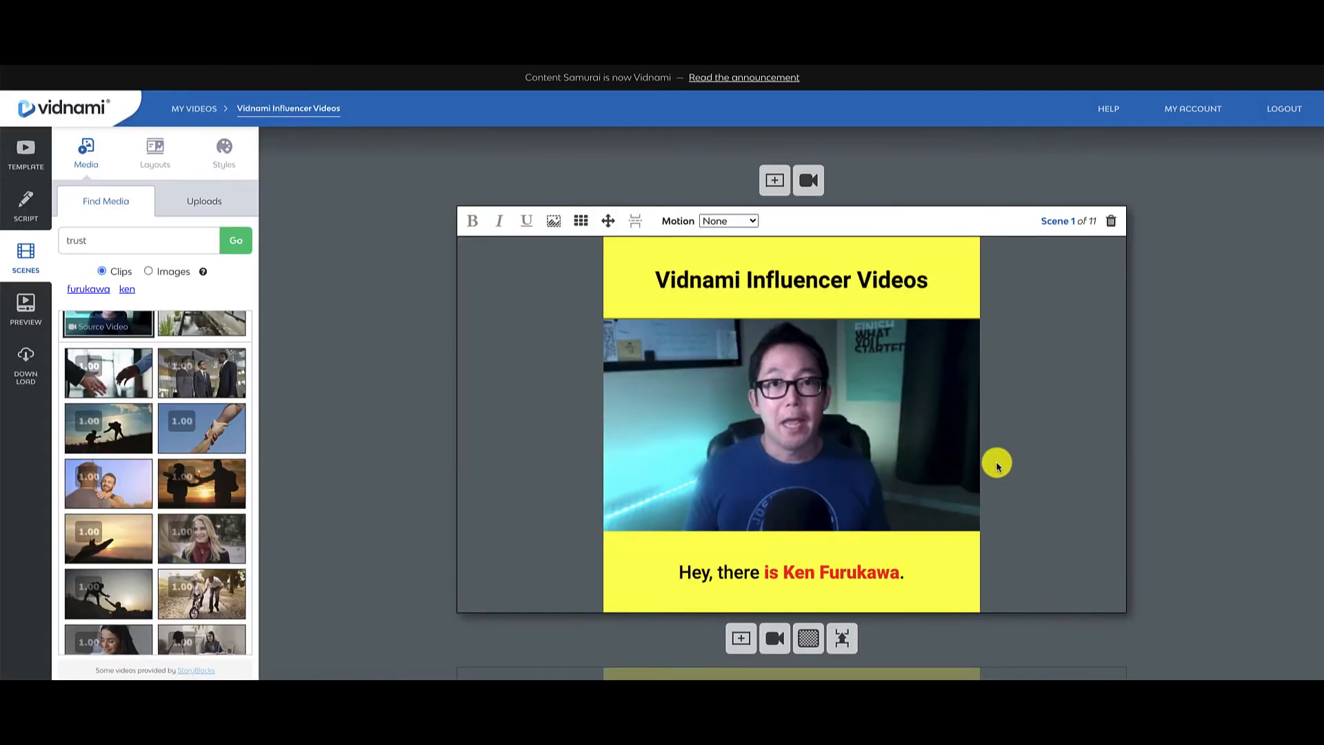
scroll(996, 464, "down", 8)
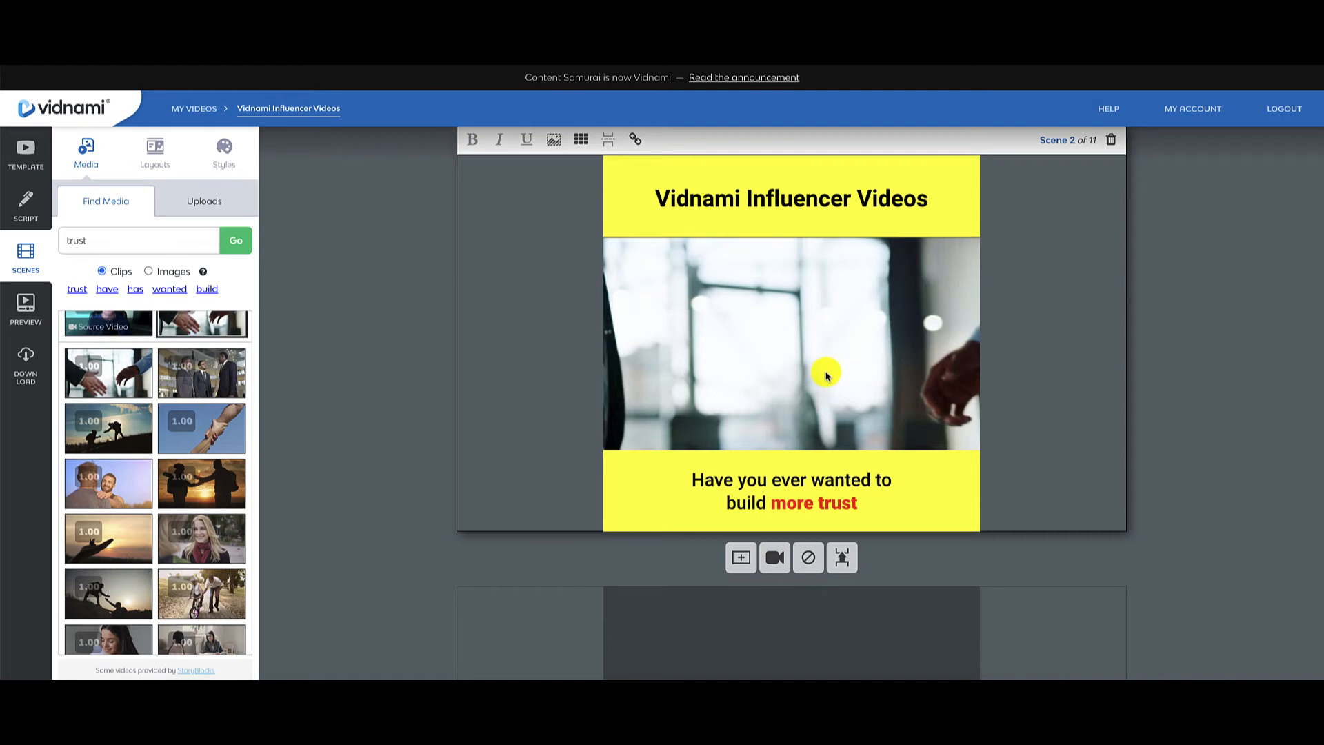
scroll(1020, 511, "down", 7)
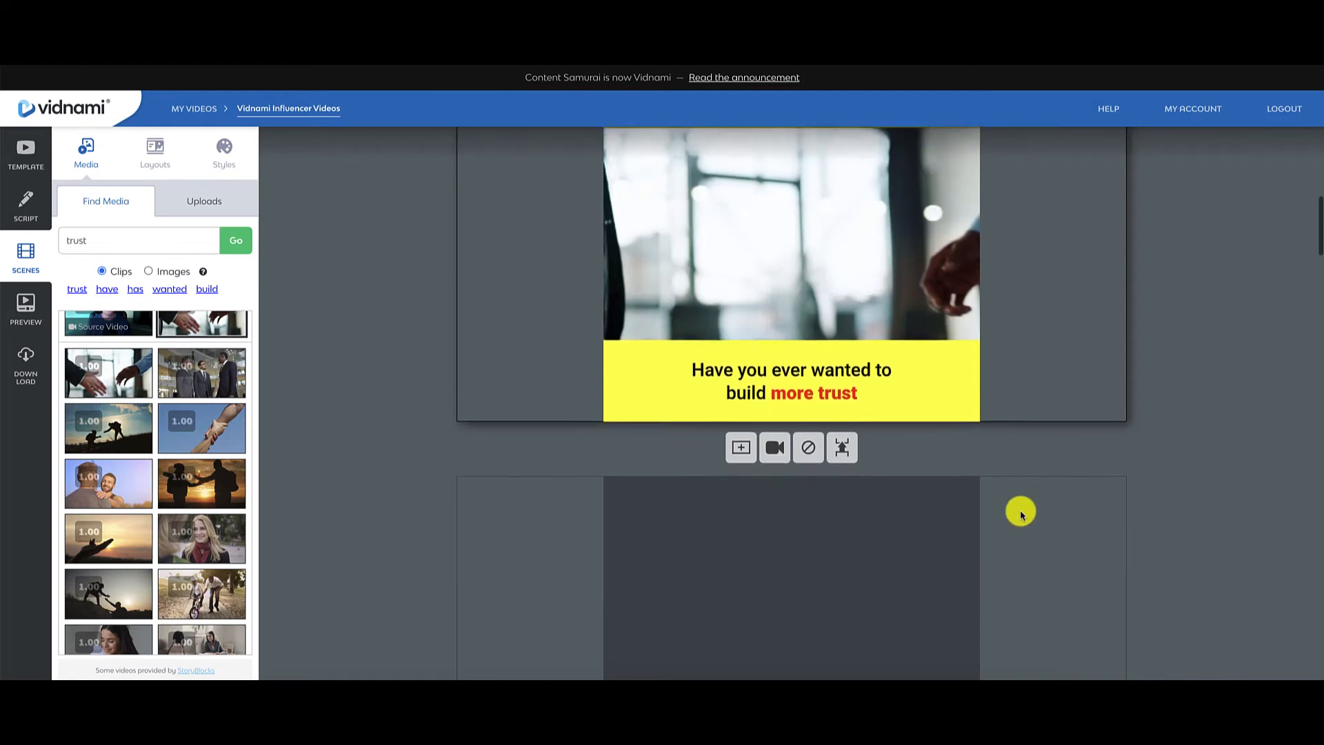
scroll(1020, 514, "down", 7)
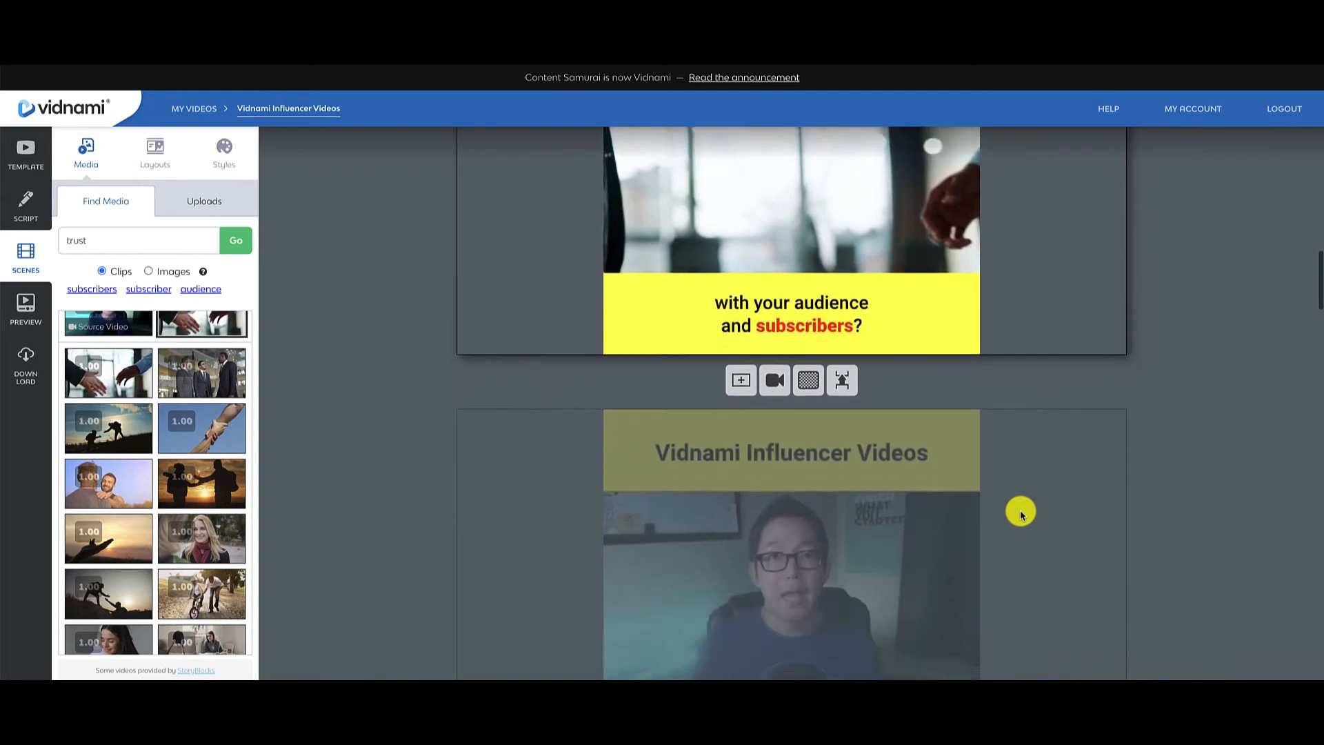
scroll(1019, 514, "down", 7)
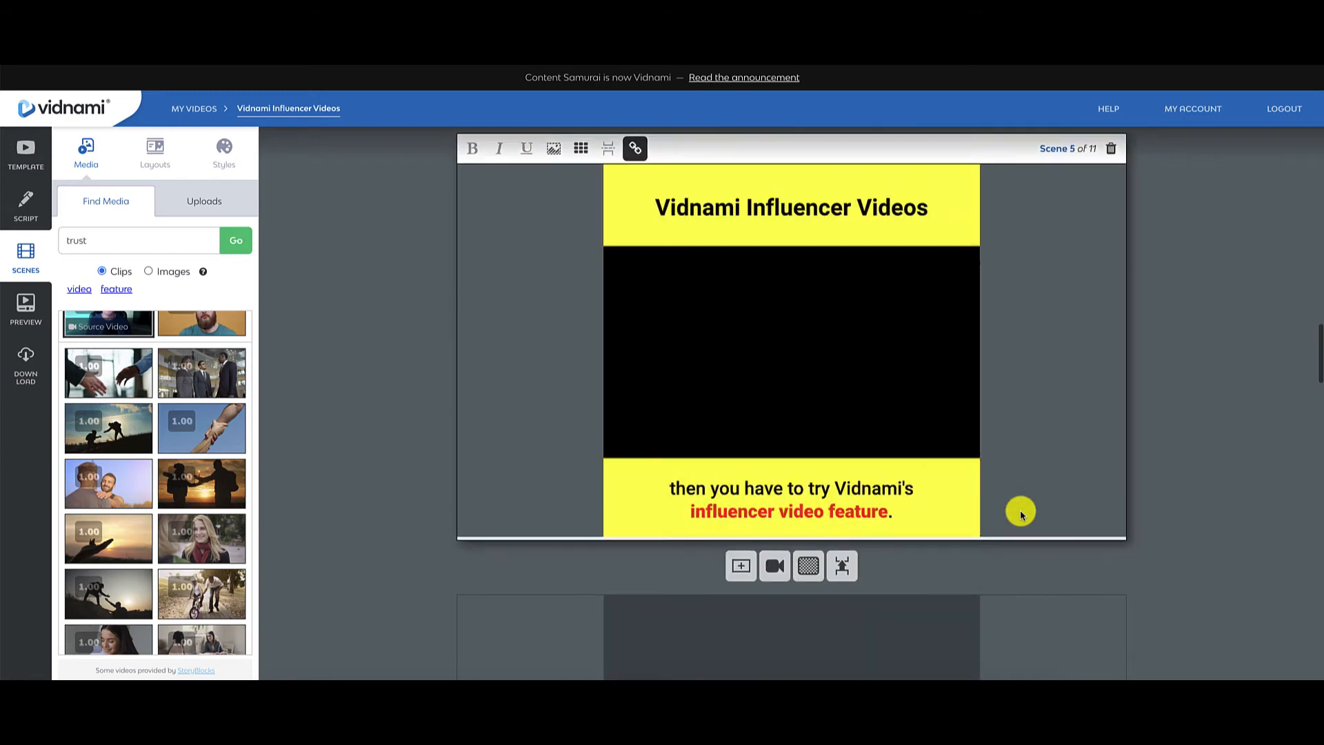
scroll(1020, 514, "down", 7)
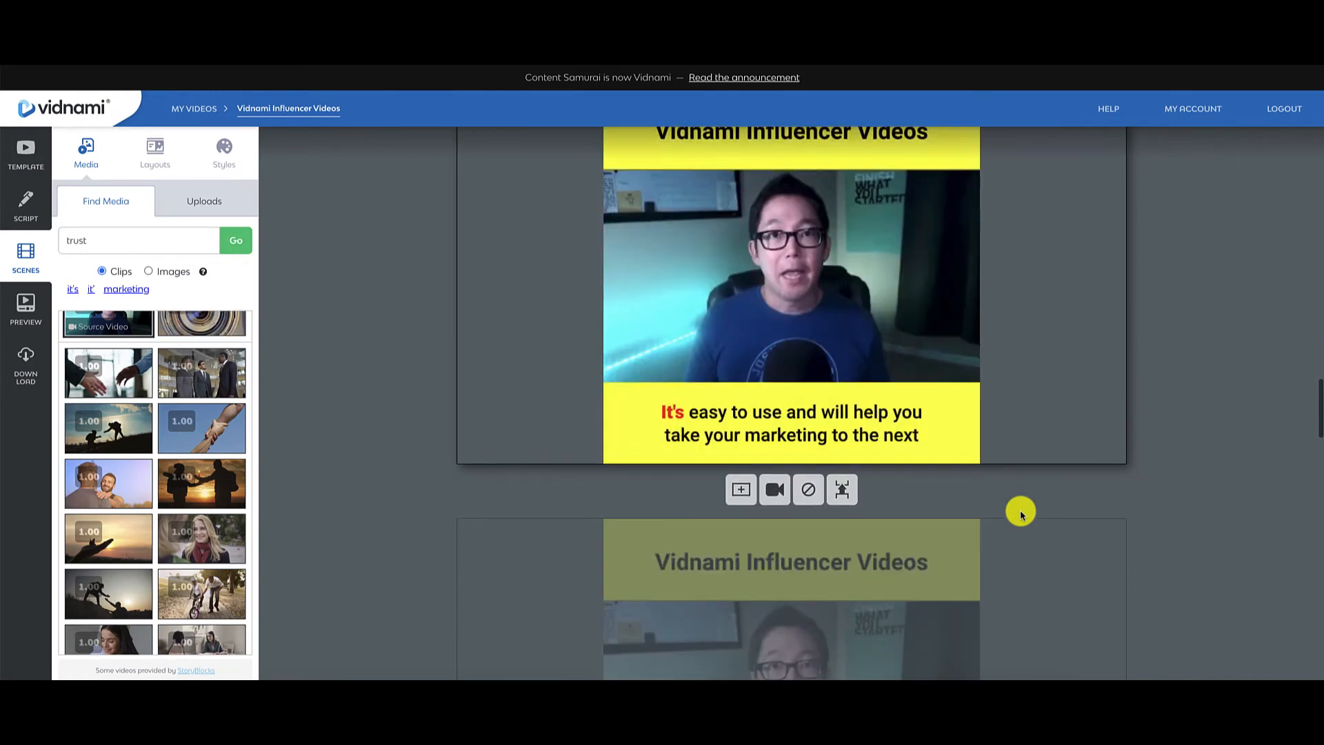
- Search images for "video" and replace scene 7's source video with the suggested camera lens clip
scroll(1019, 514, "down", 7)
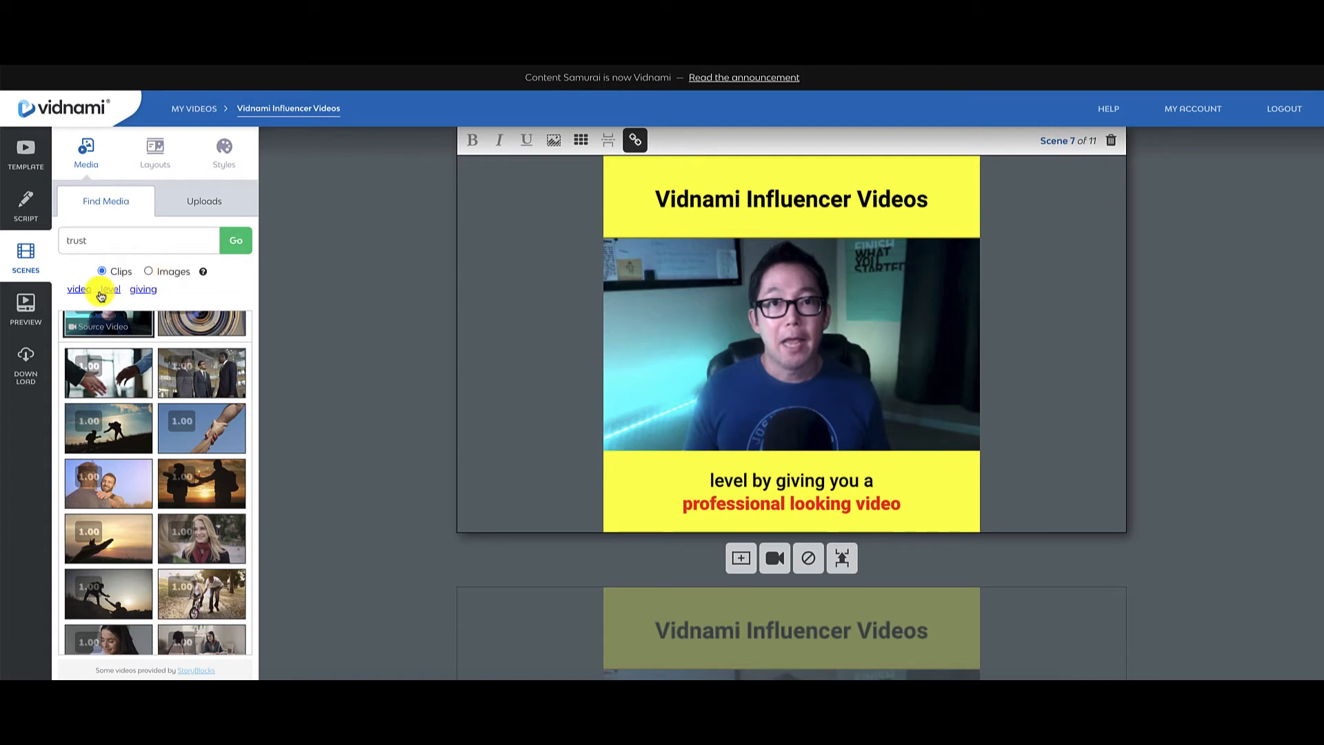
left_click(80, 290)
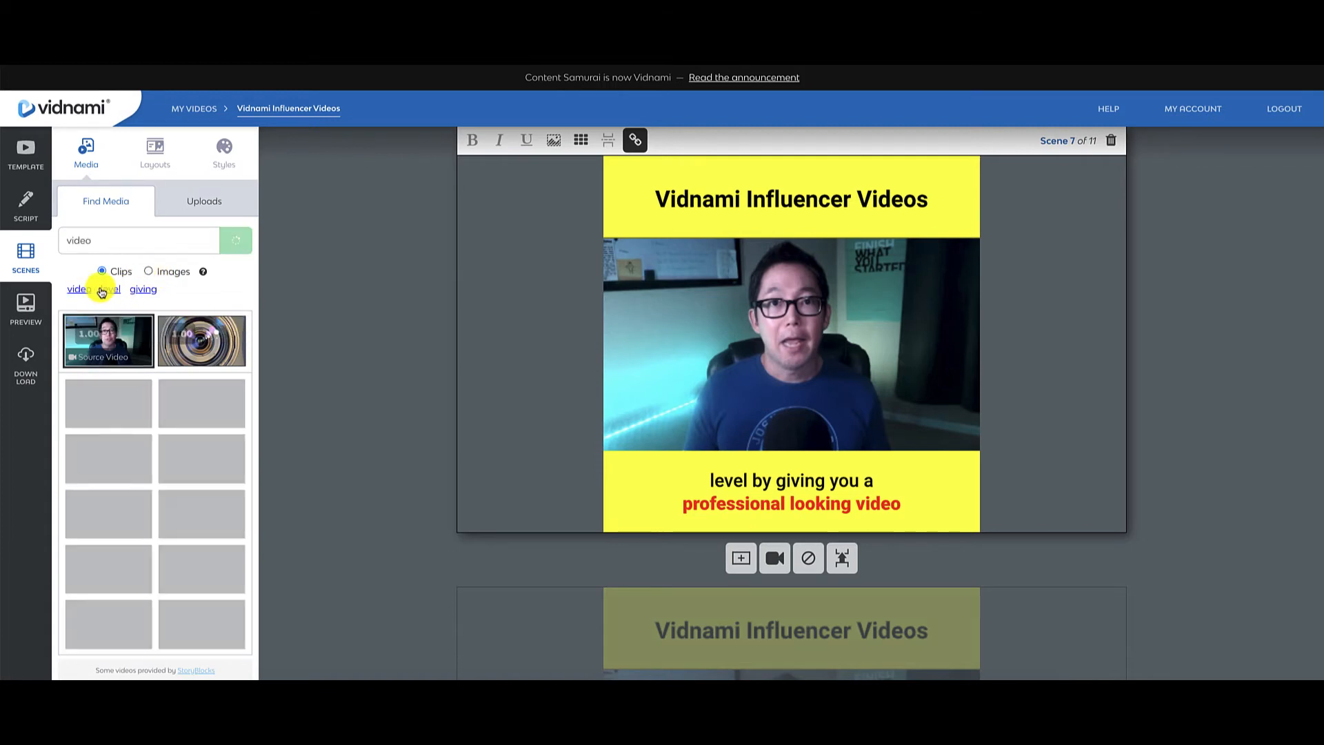
left_click(149, 272)
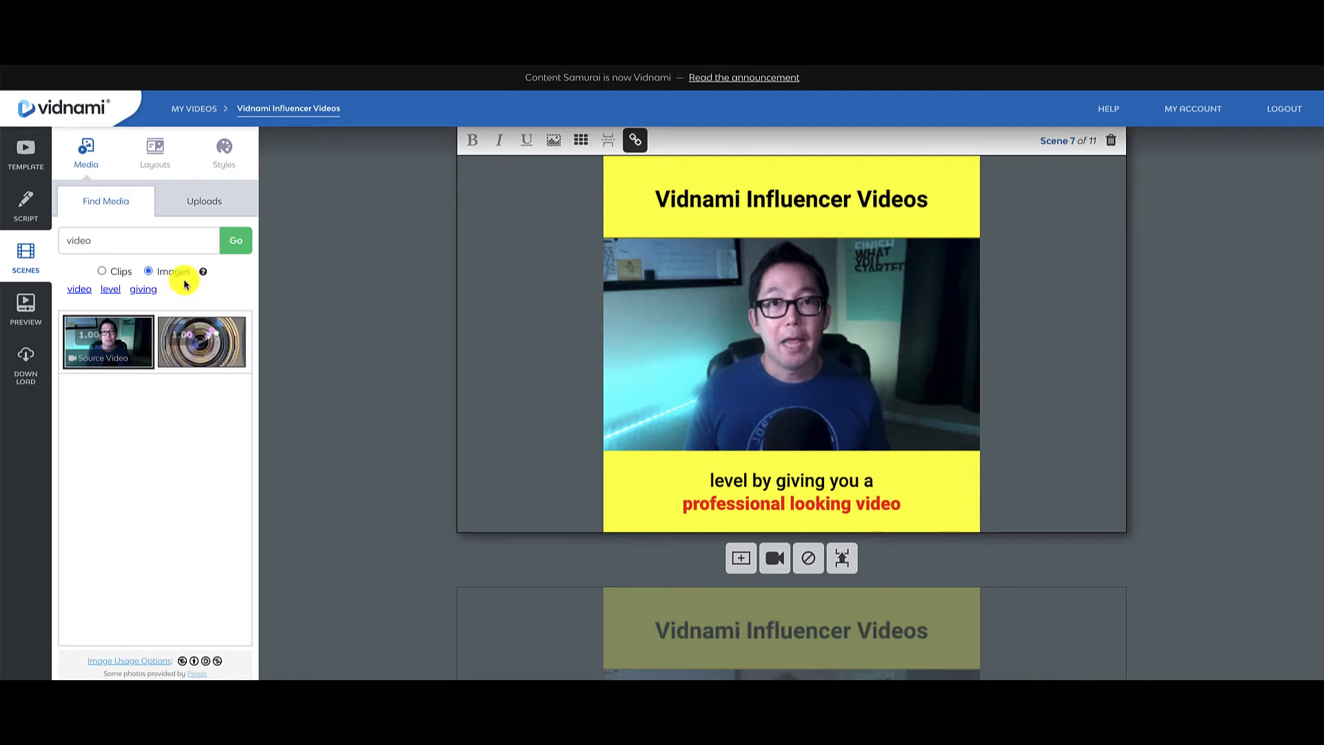
left_click(238, 242)
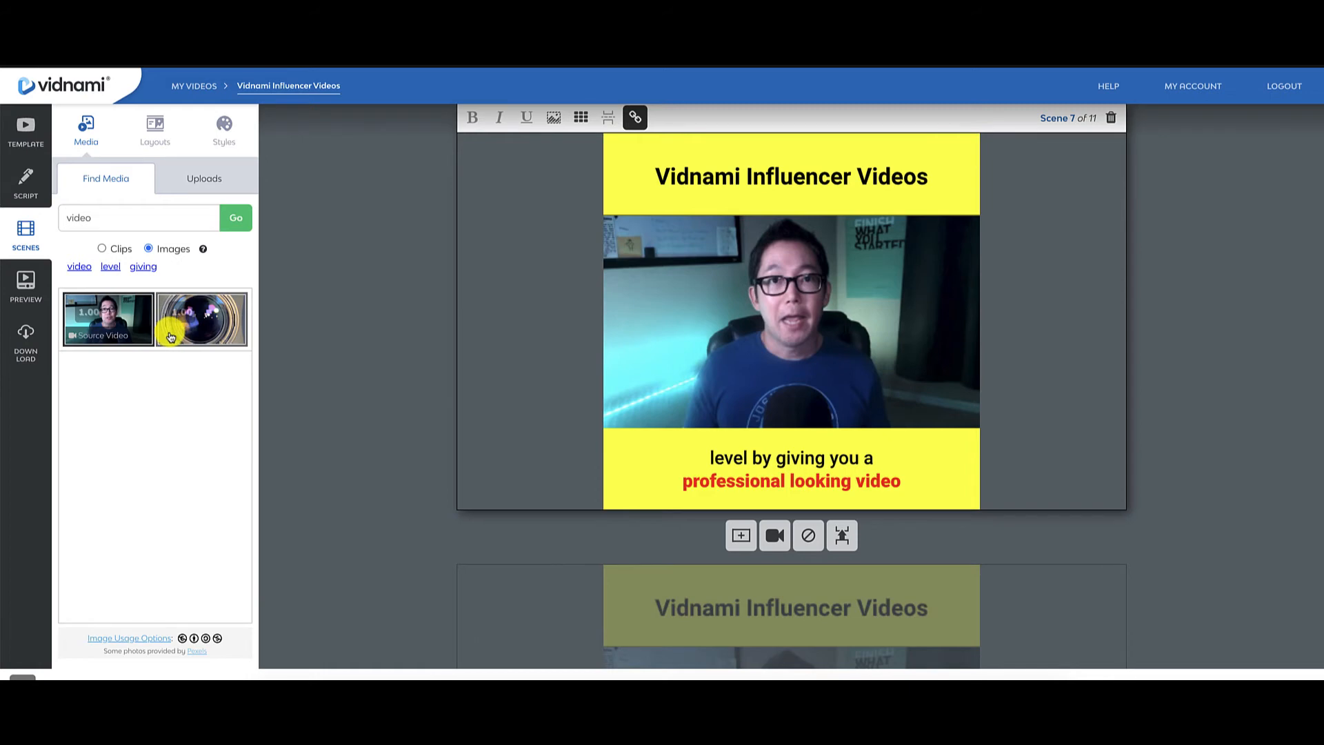
left_click(166, 336)
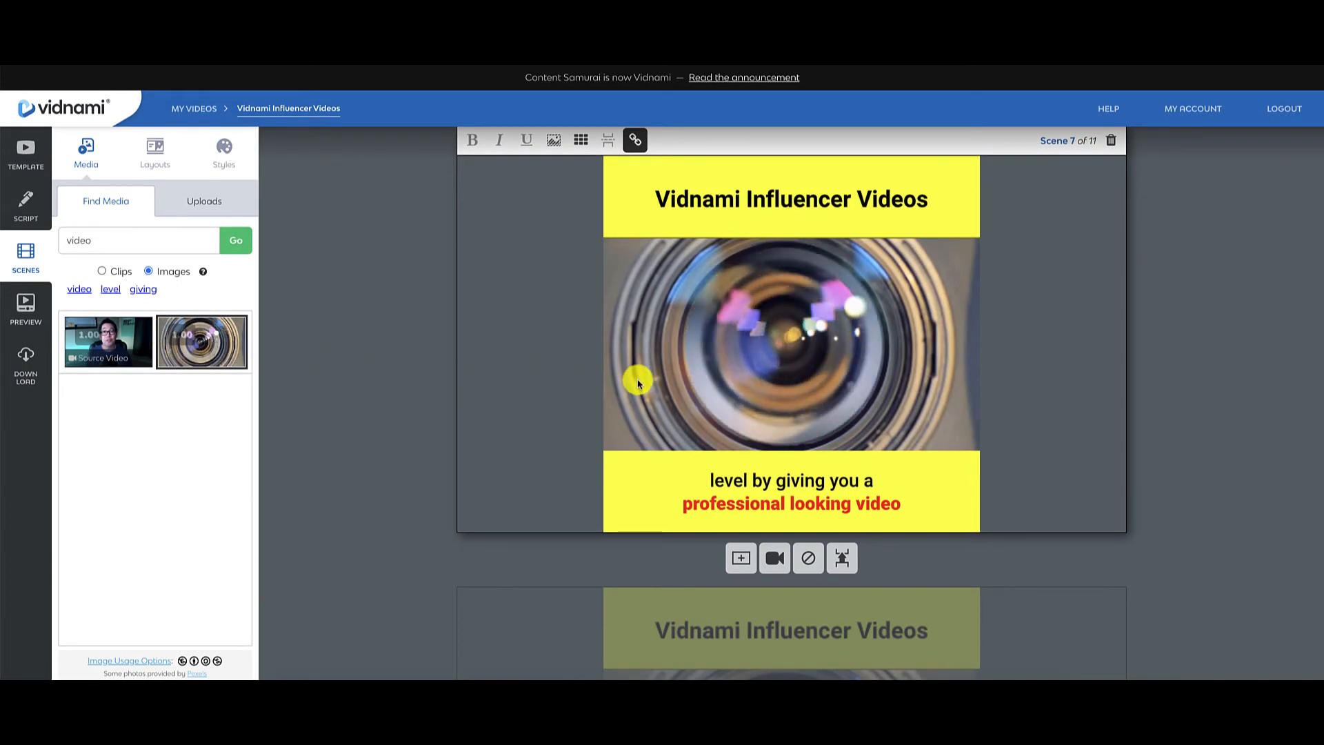
- Look through the remaining scenes up to the last one to check their media and captions
scroll(535, 464, "down", 8)
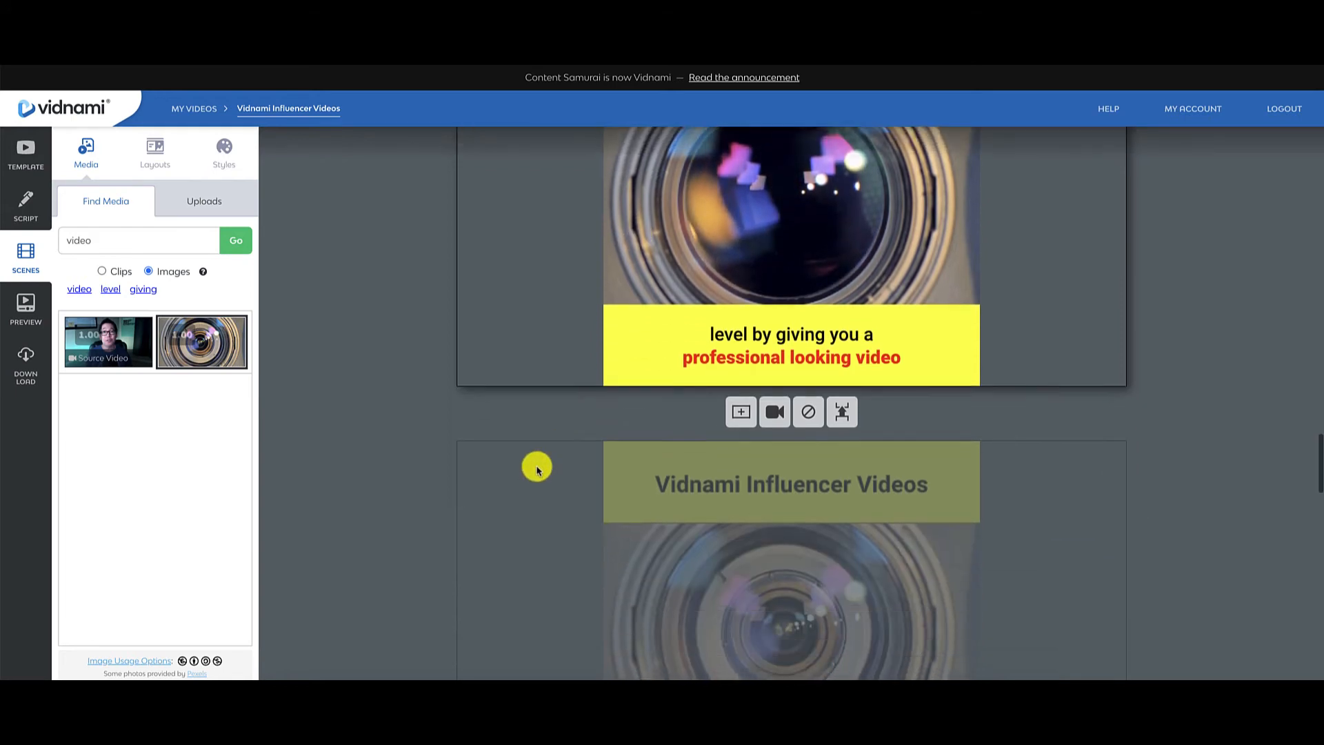
scroll(537, 469, "down", 10)
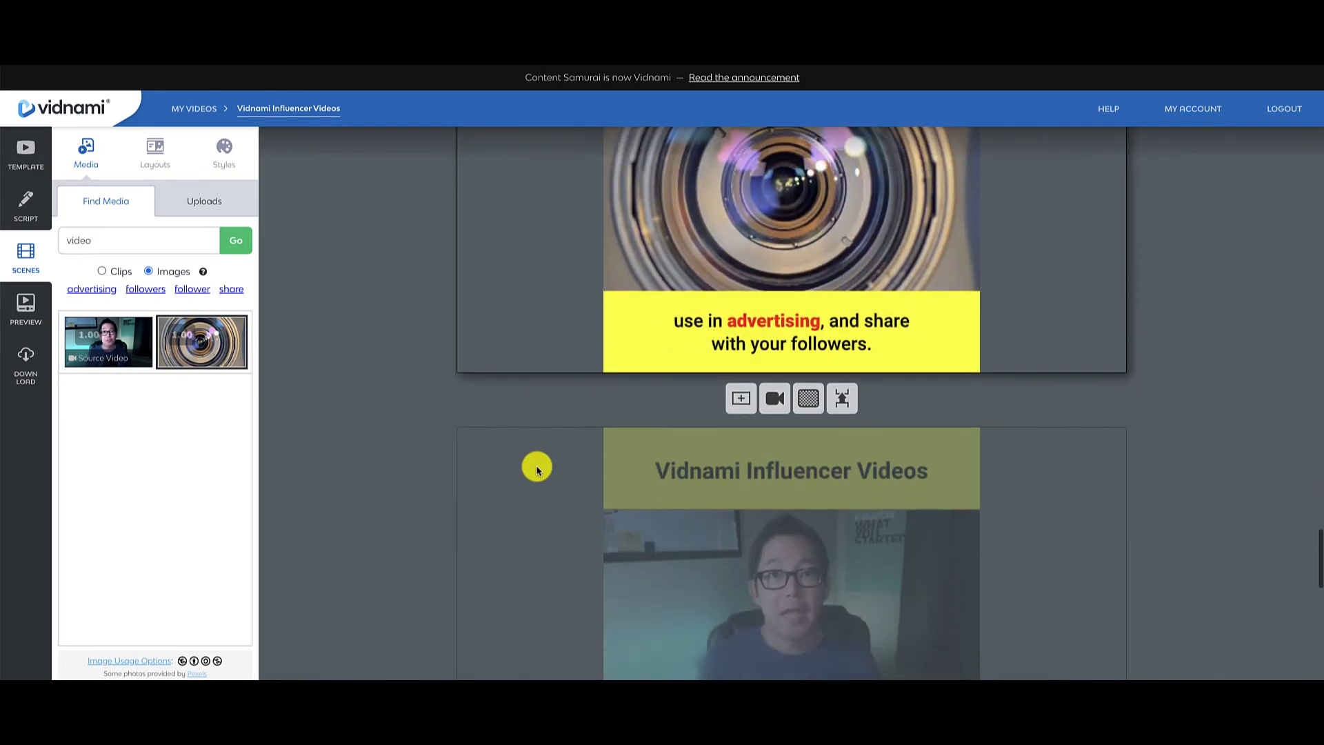
scroll(538, 469, "down", 7)
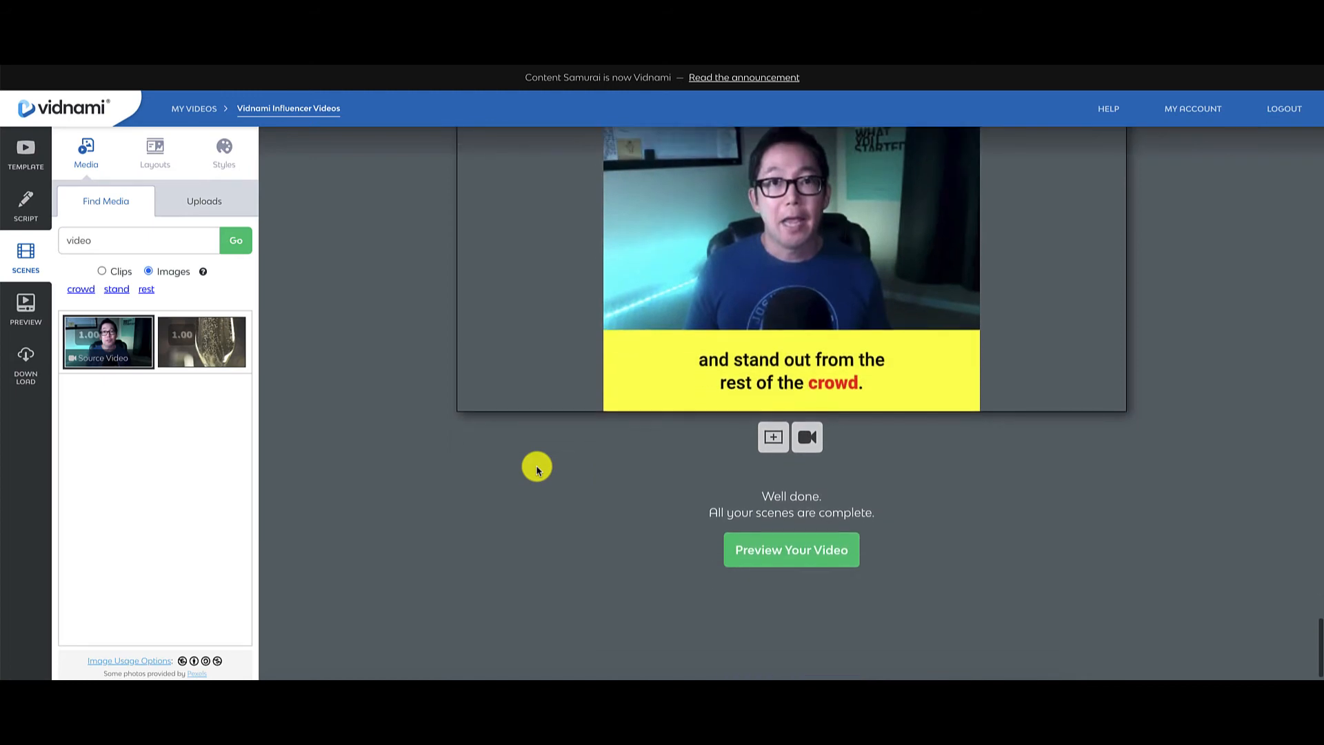
scroll(537, 469, "up", 3)
scroll(537, 469, "up", 5)
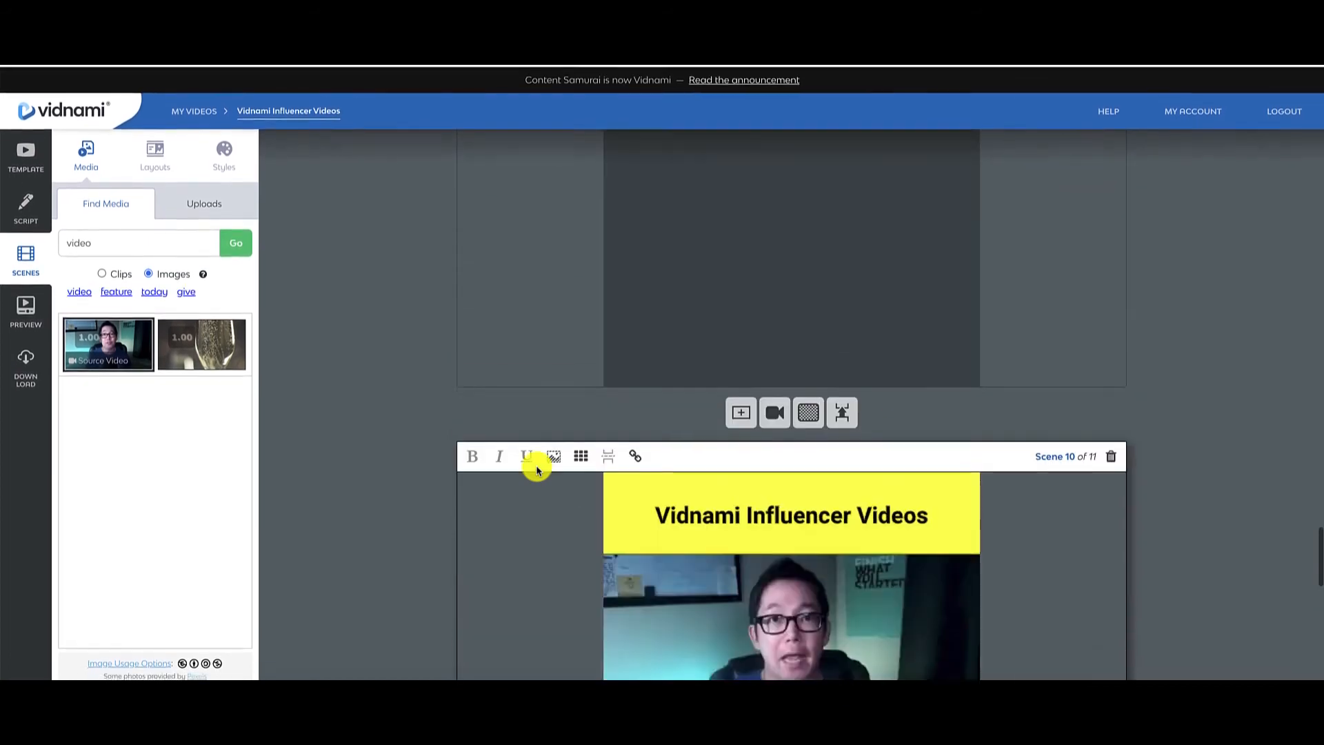
scroll(537, 469, "up", 5)
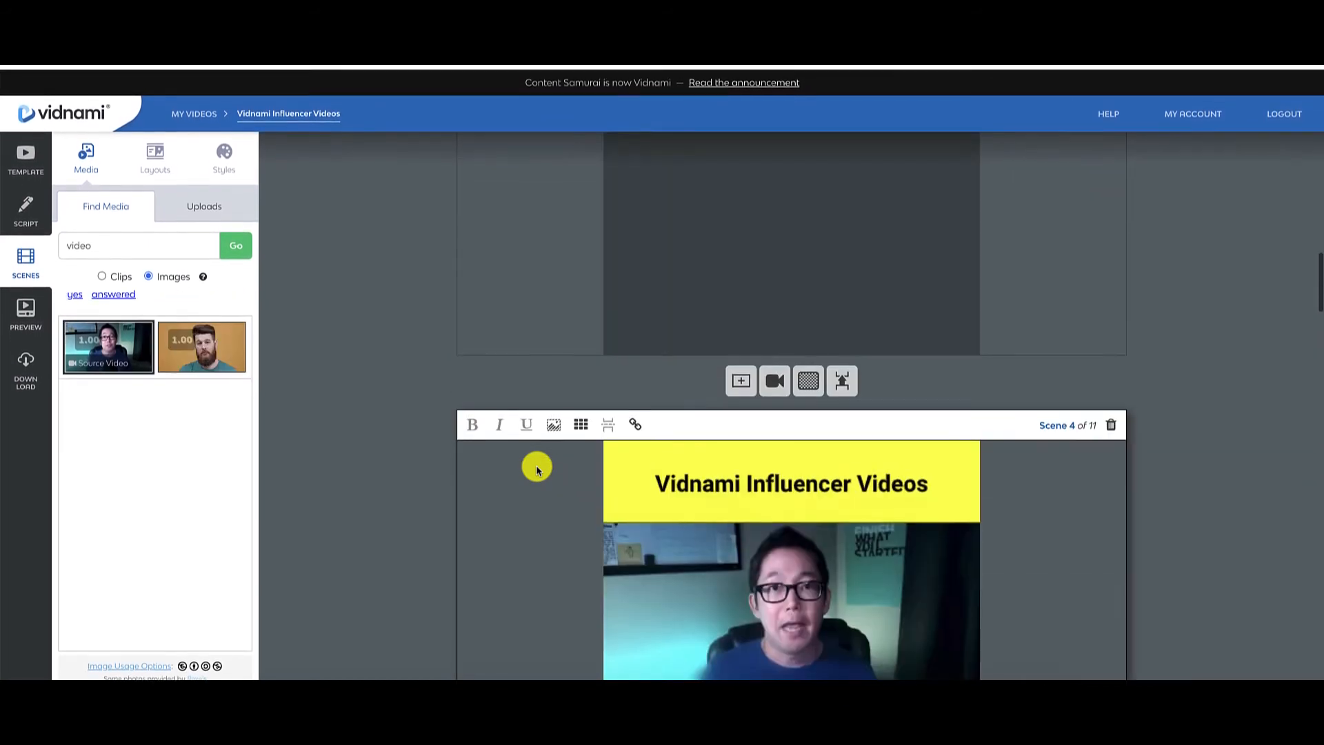
- Remove the bold red highlight from the word "is" in scene 1's caption
scroll(637, 434, "up", 15)
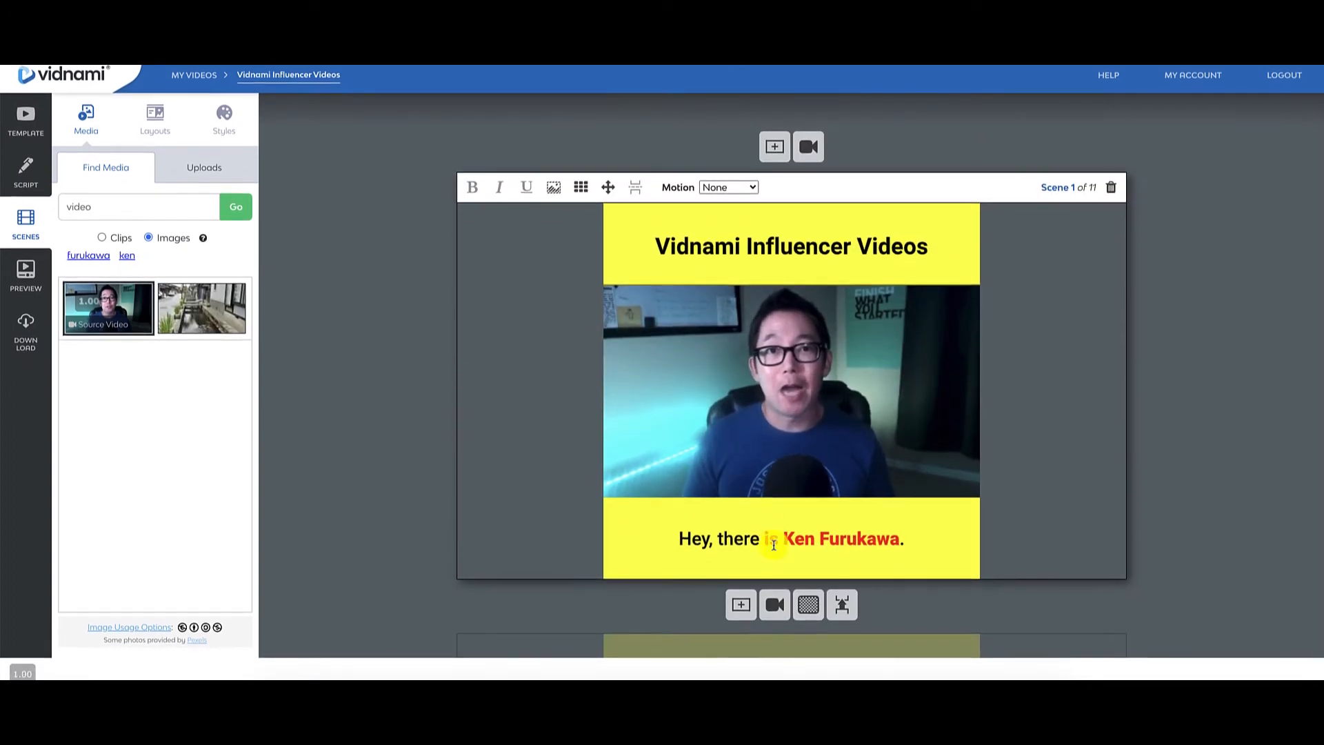
scroll(764, 541, "up", 1)
double_click(772, 571)
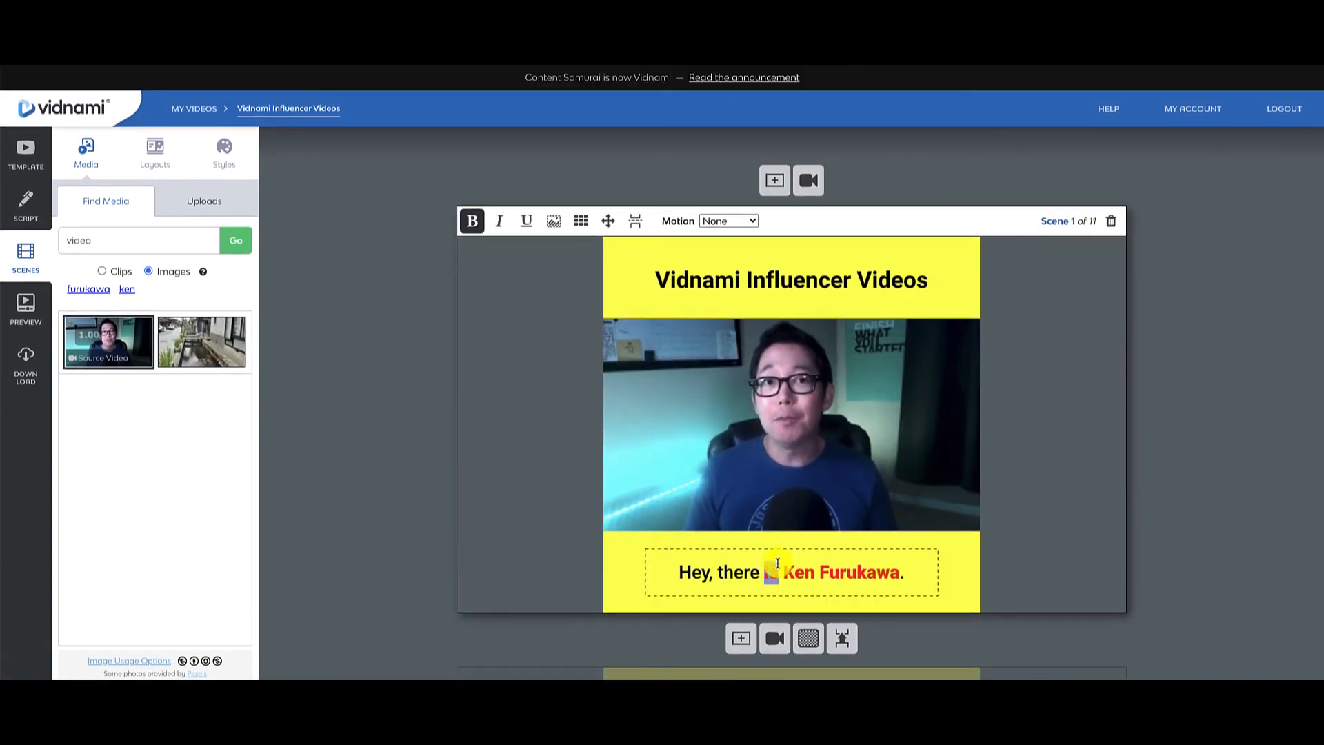
left_click(472, 221)
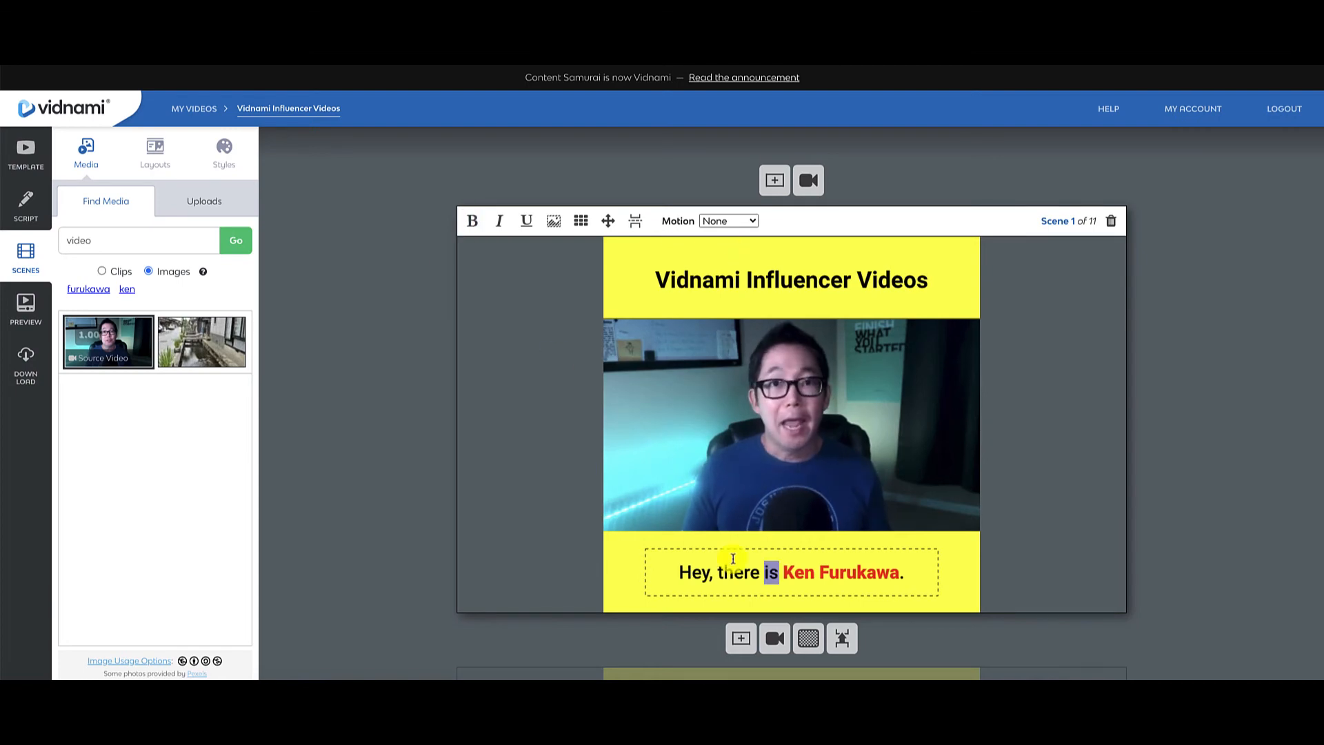
left_click(768, 572)
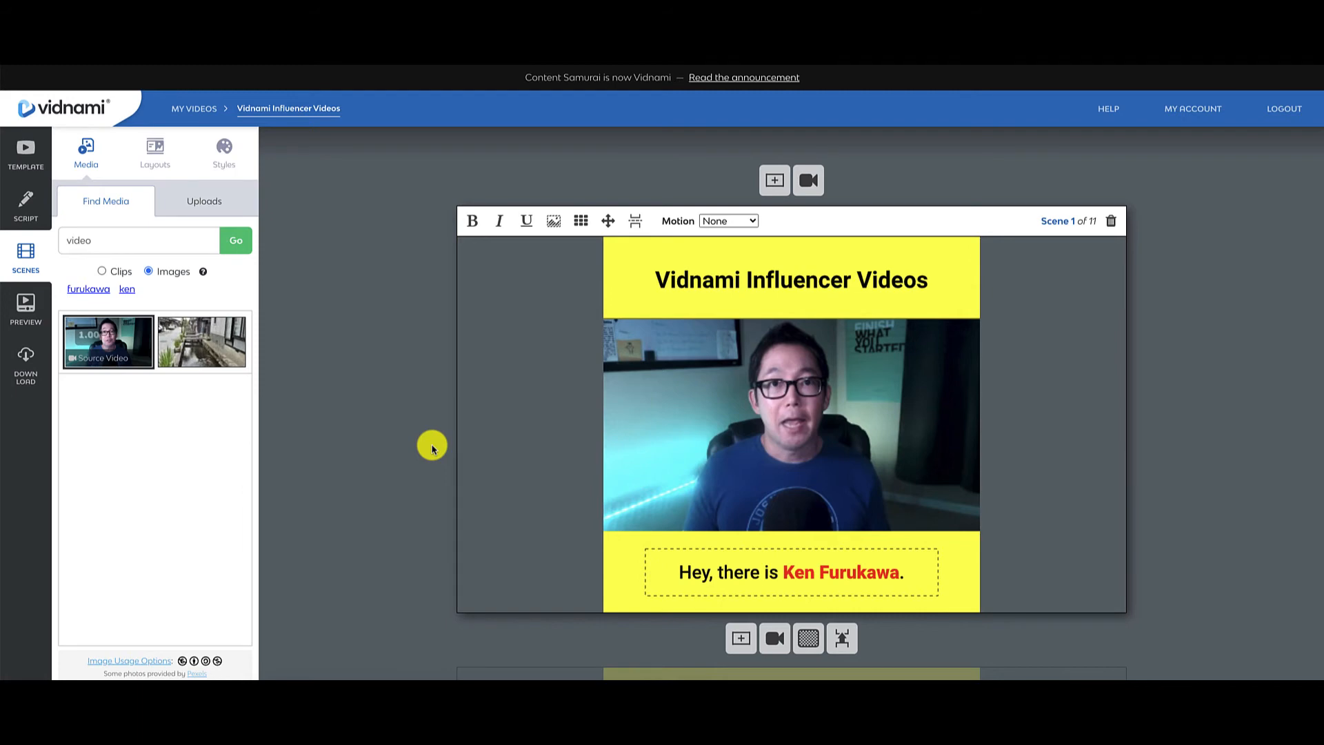
- In scene 6's caption, remove the bold red highlight from "It's" and apply it to "easy to use"
scroll(457, 460, "down", 7)
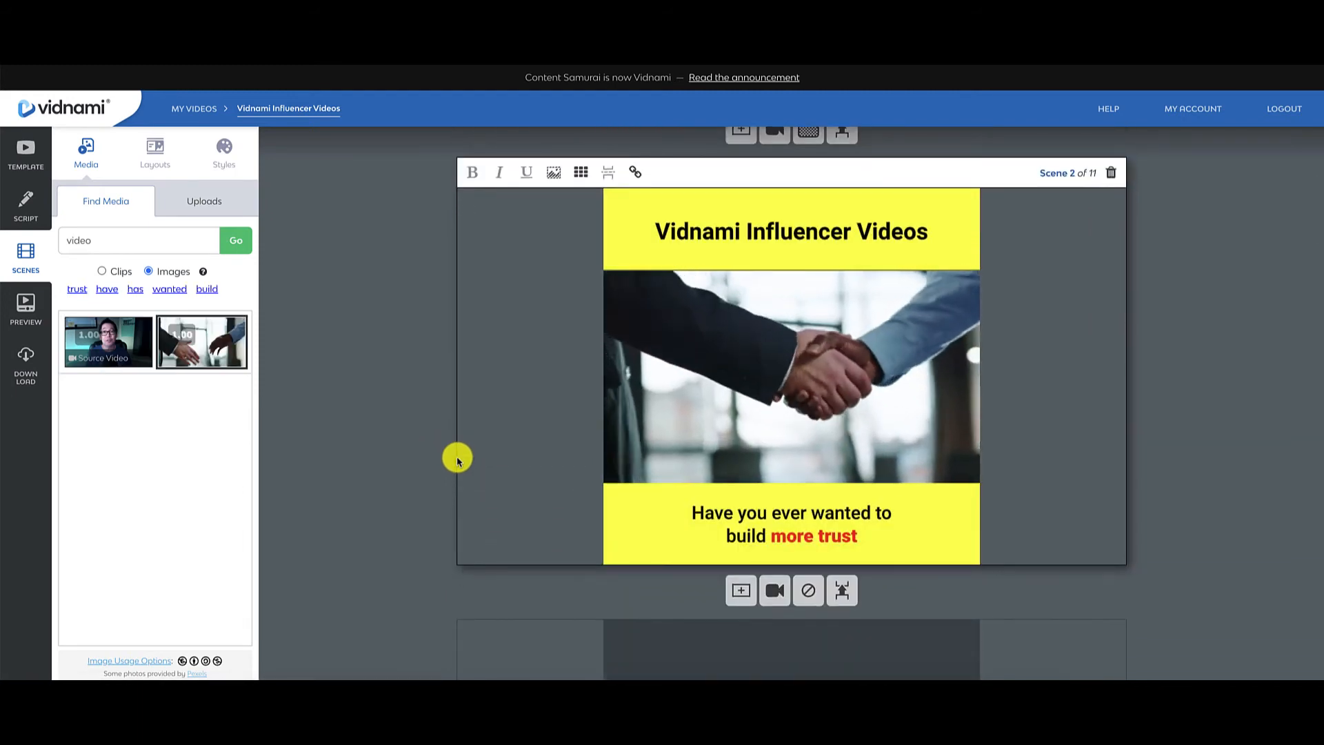
scroll(739, 528, "down", 8)
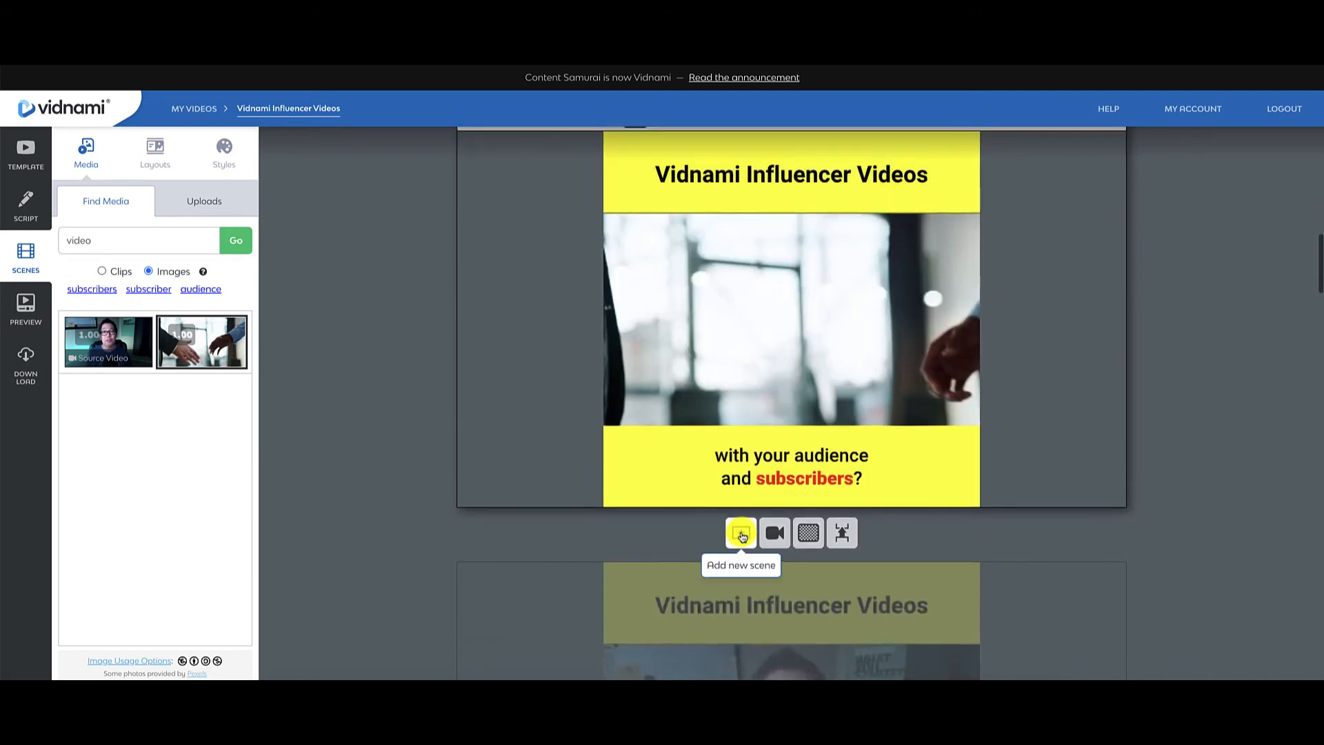
scroll(742, 536, "down", 2)
scroll(741, 535, "down", 6)
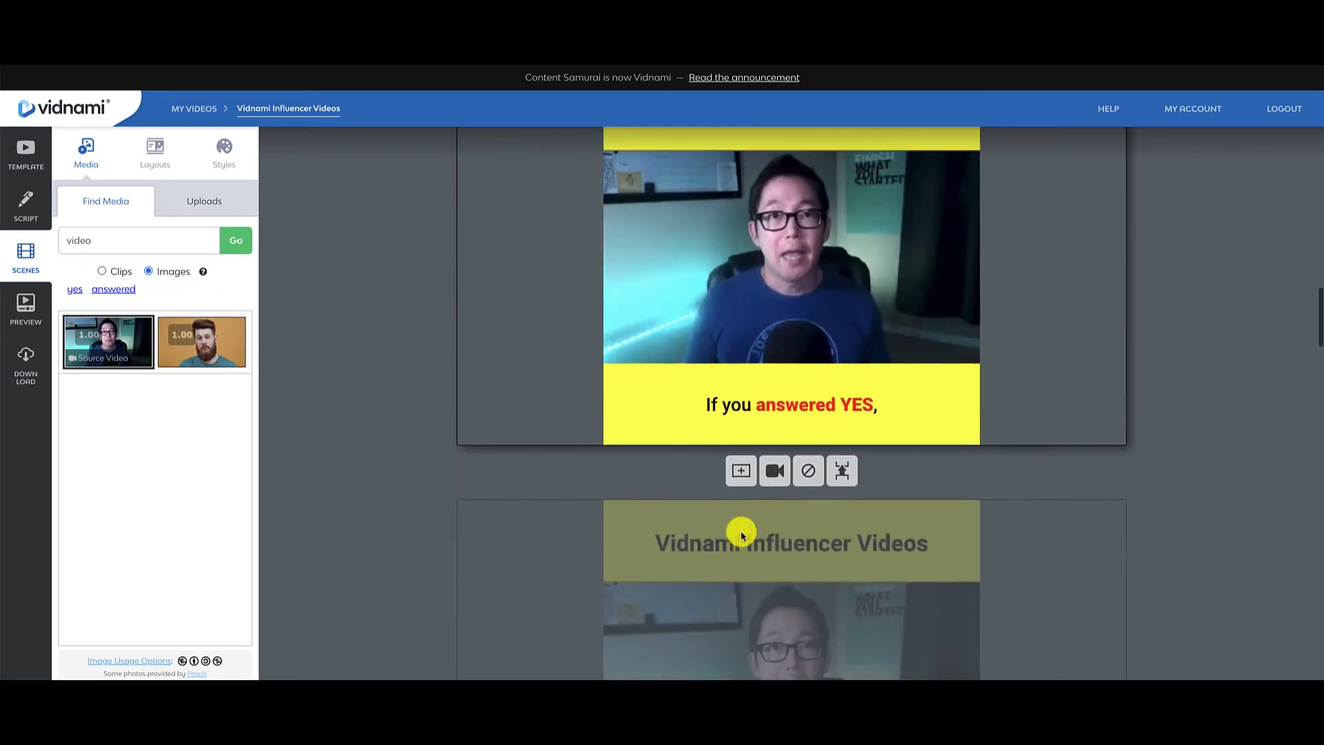
scroll(673, 504, "down", 6)
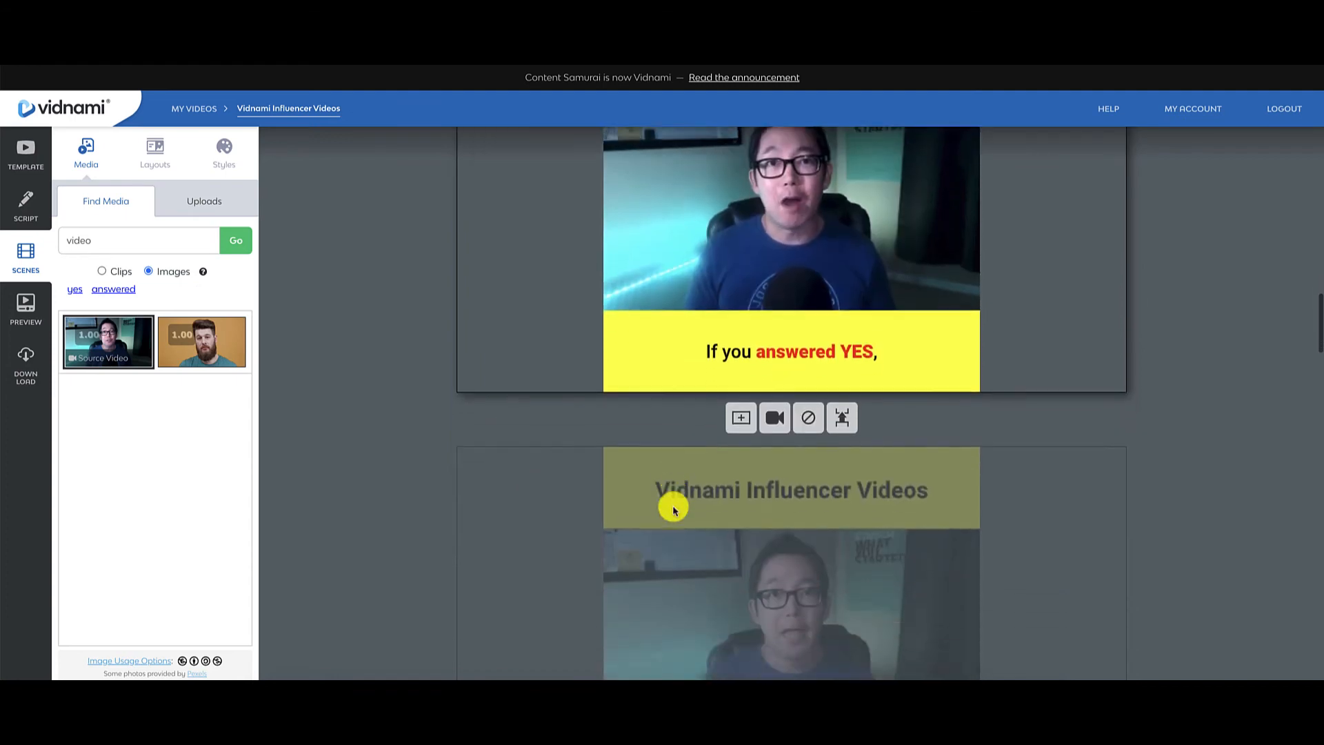
scroll(674, 509, "down", 6)
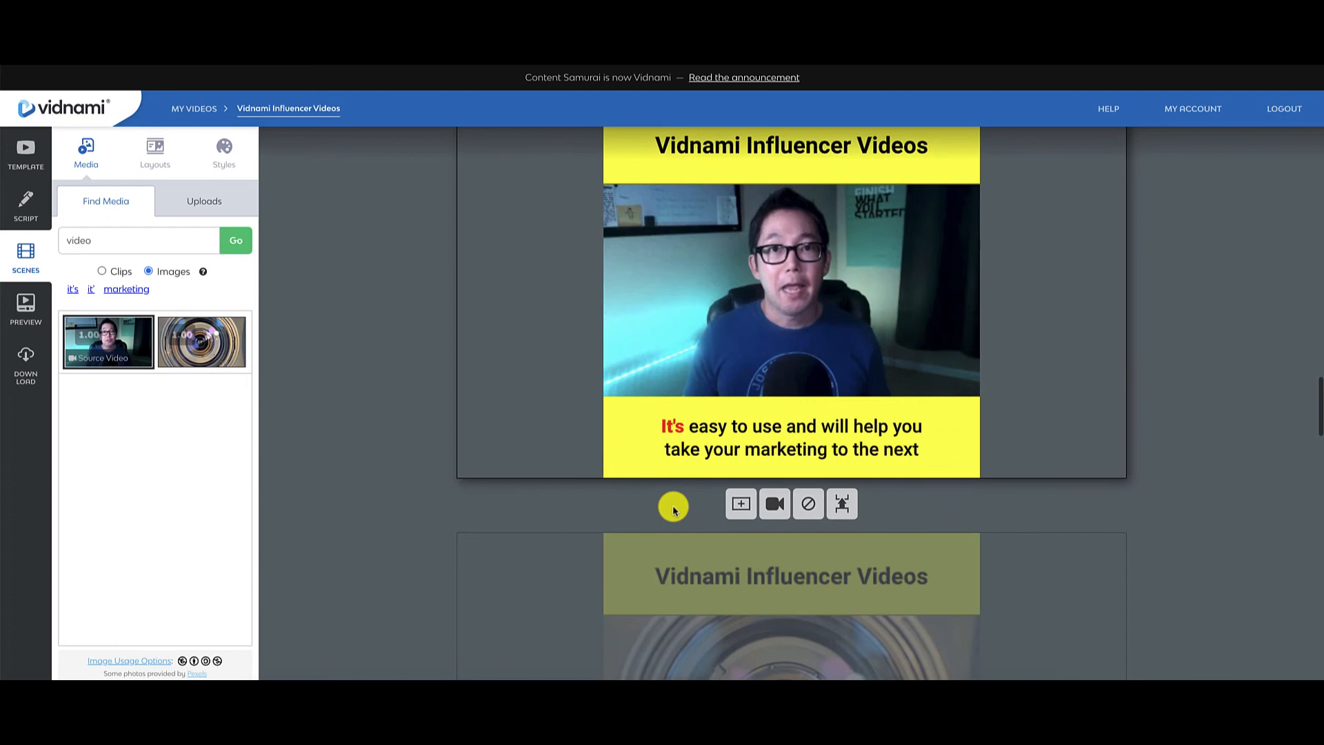
left_click(683, 427)
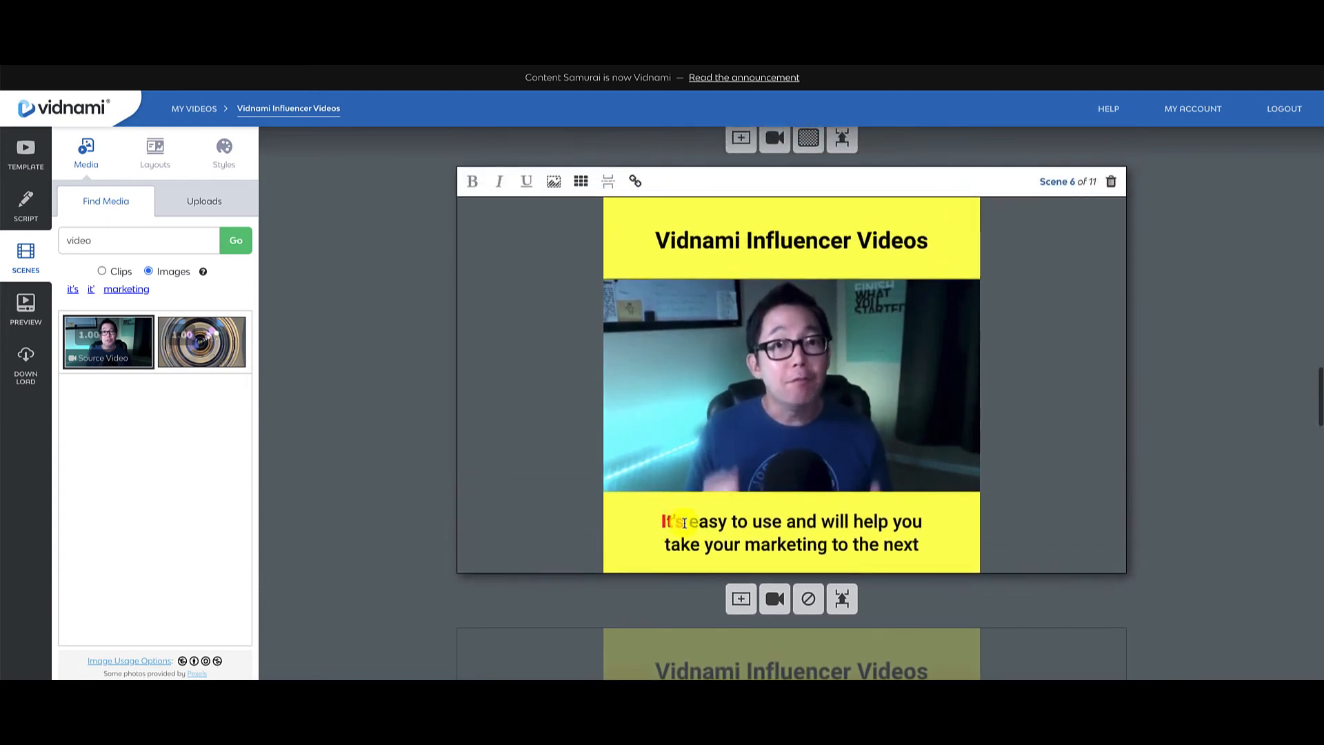
double_click(673, 521)
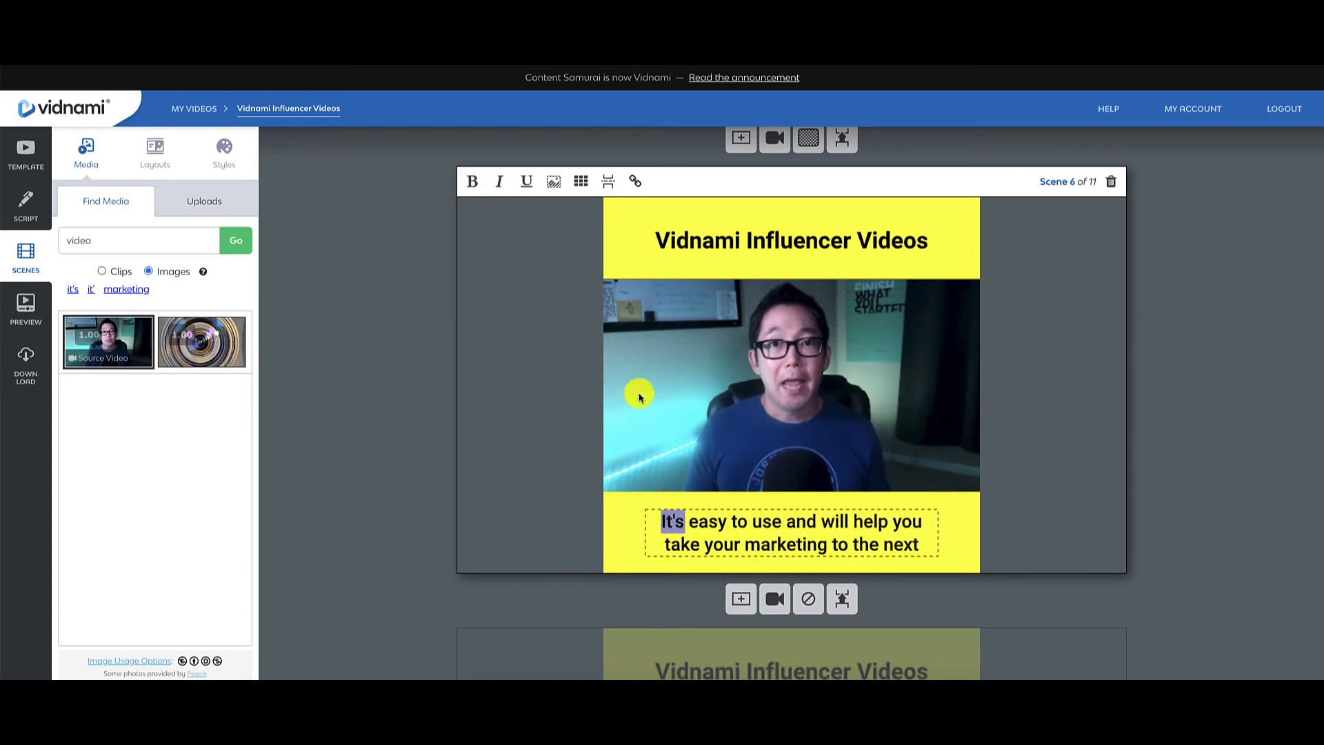
left_click(688, 522)
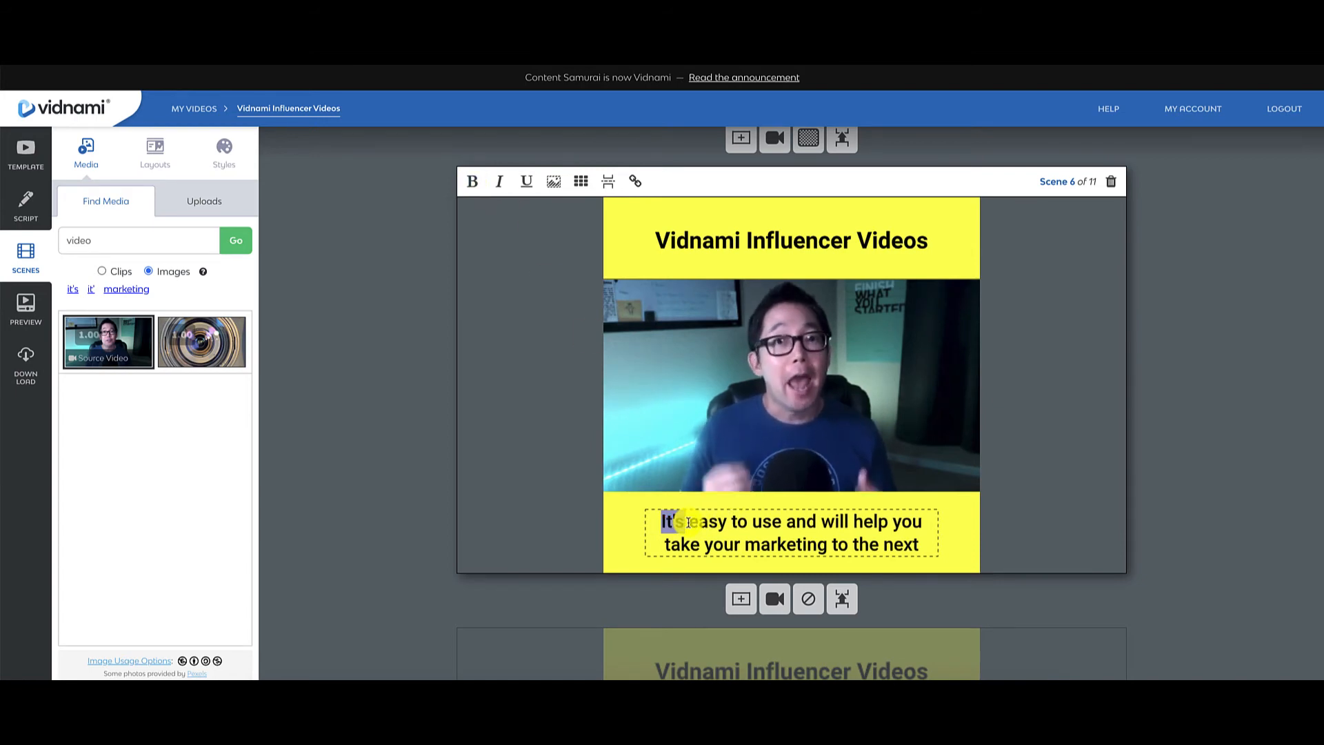
left_click_drag(688, 522, 782, 523)
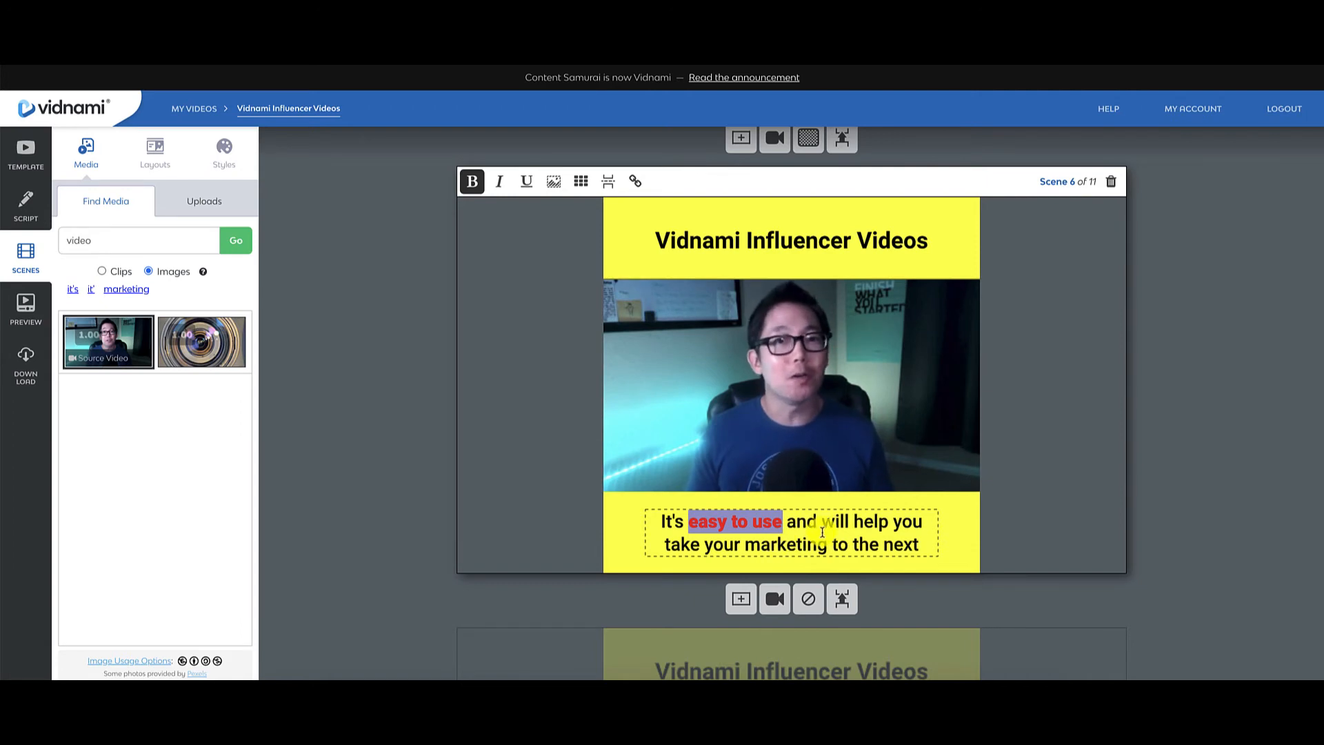
left_click(611, 544)
- Apply the bold red highlight to "share with your followers" in scene 9's caption
scroll(610, 548, "down", 1)
scroll(610, 548, "down", 1)
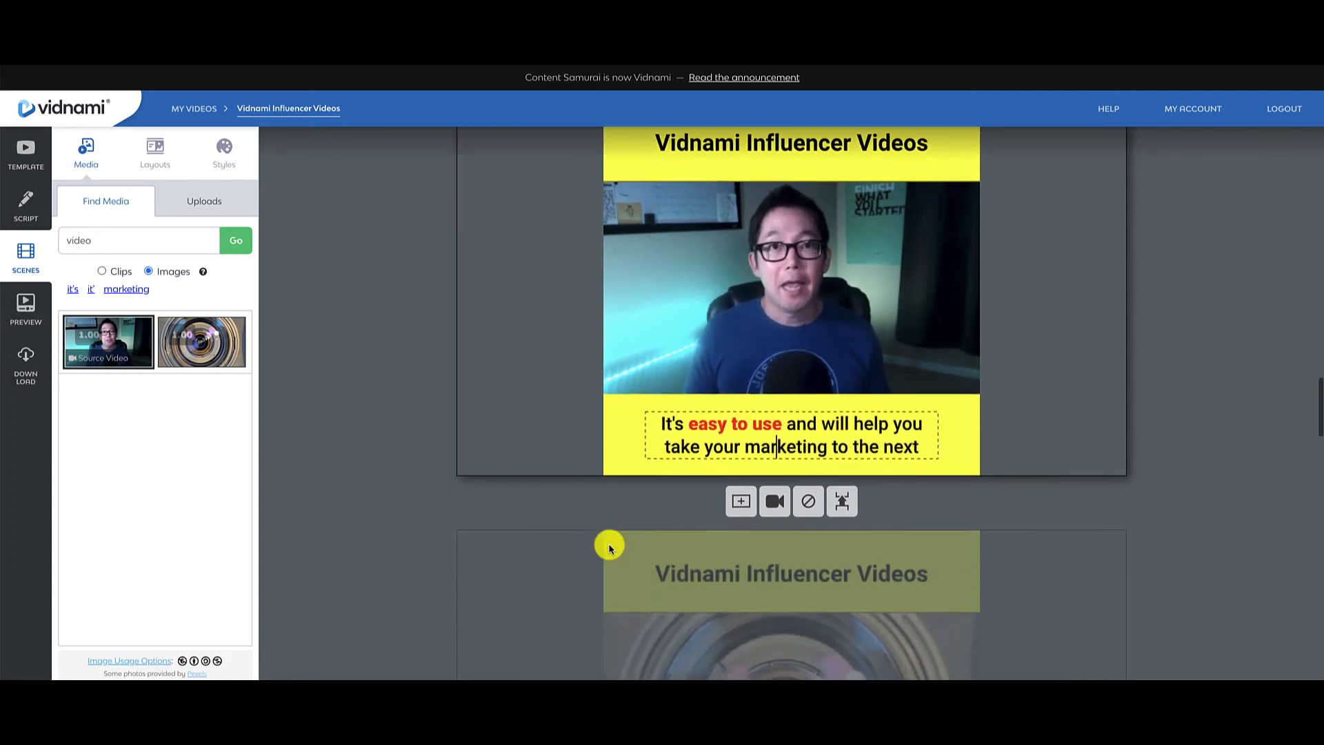
left_click(949, 517)
scroll(950, 520, "down", 1)
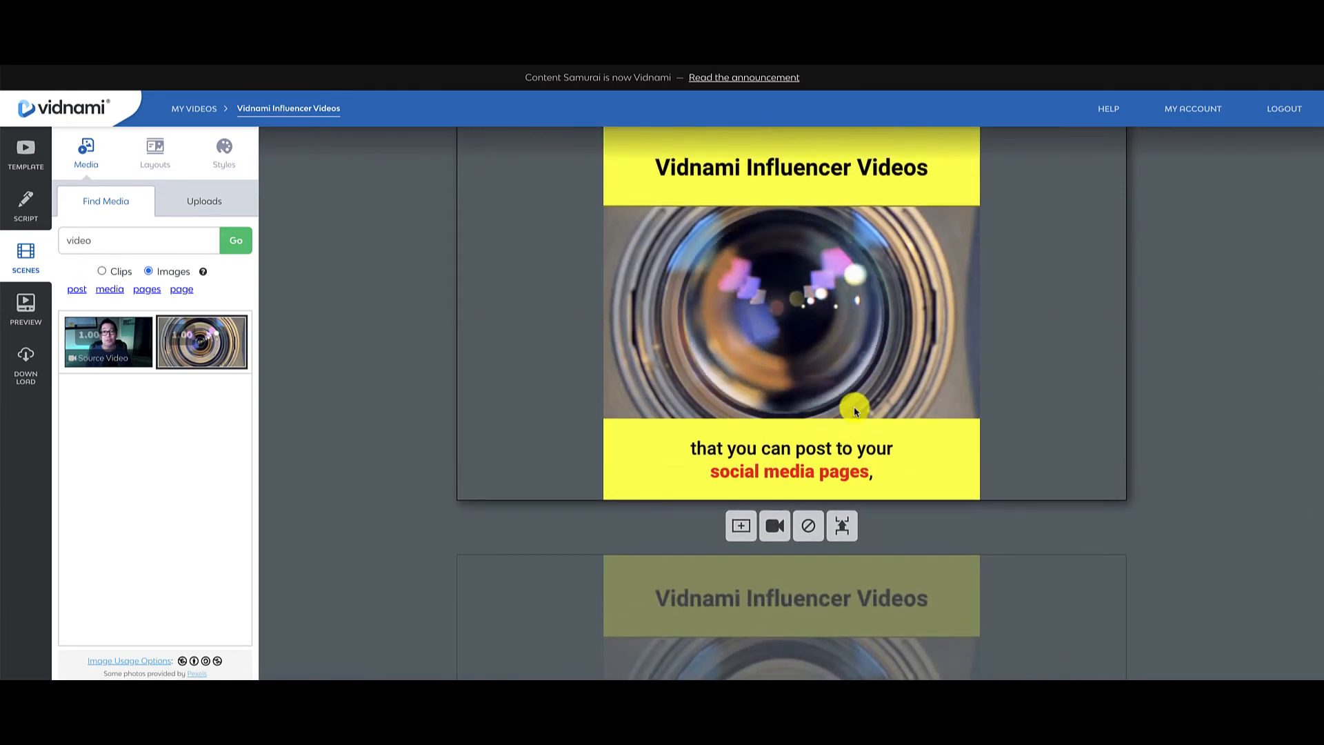
scroll(853, 410, "down", 2)
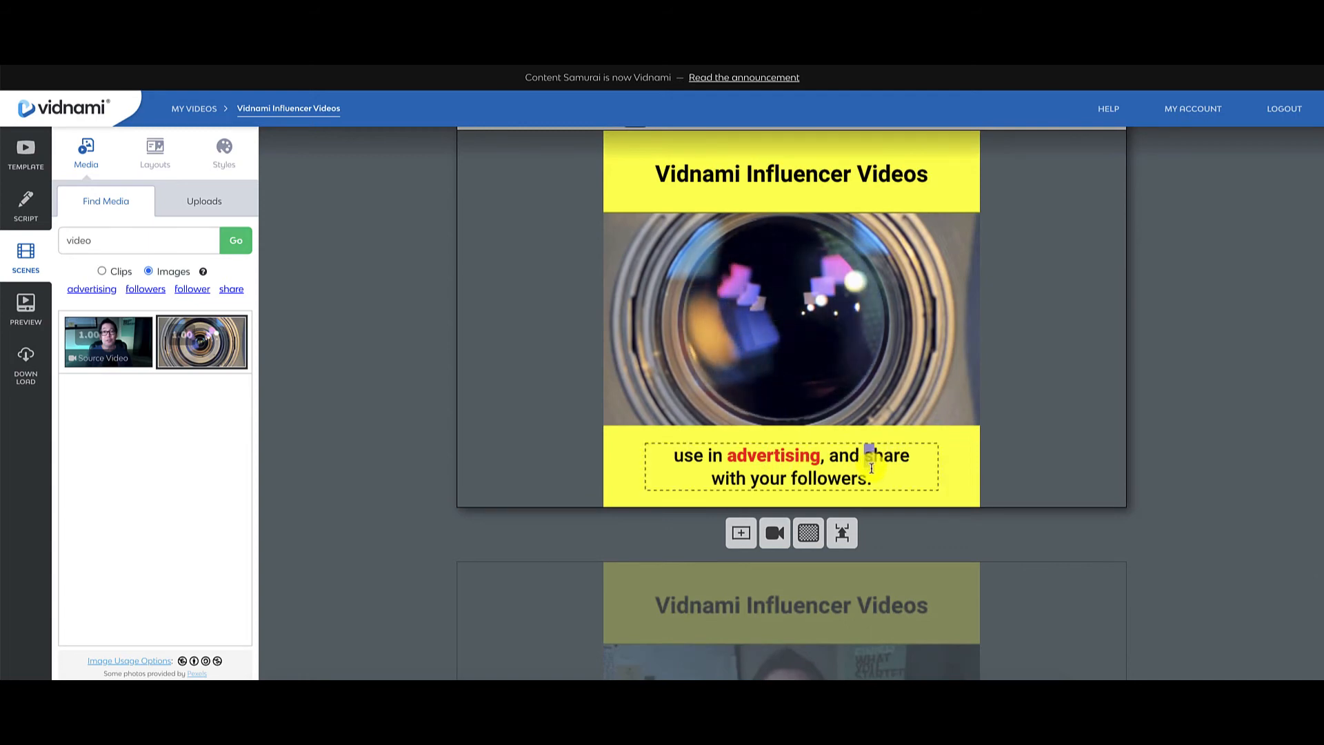
left_click_drag(871, 467, 868, 476)
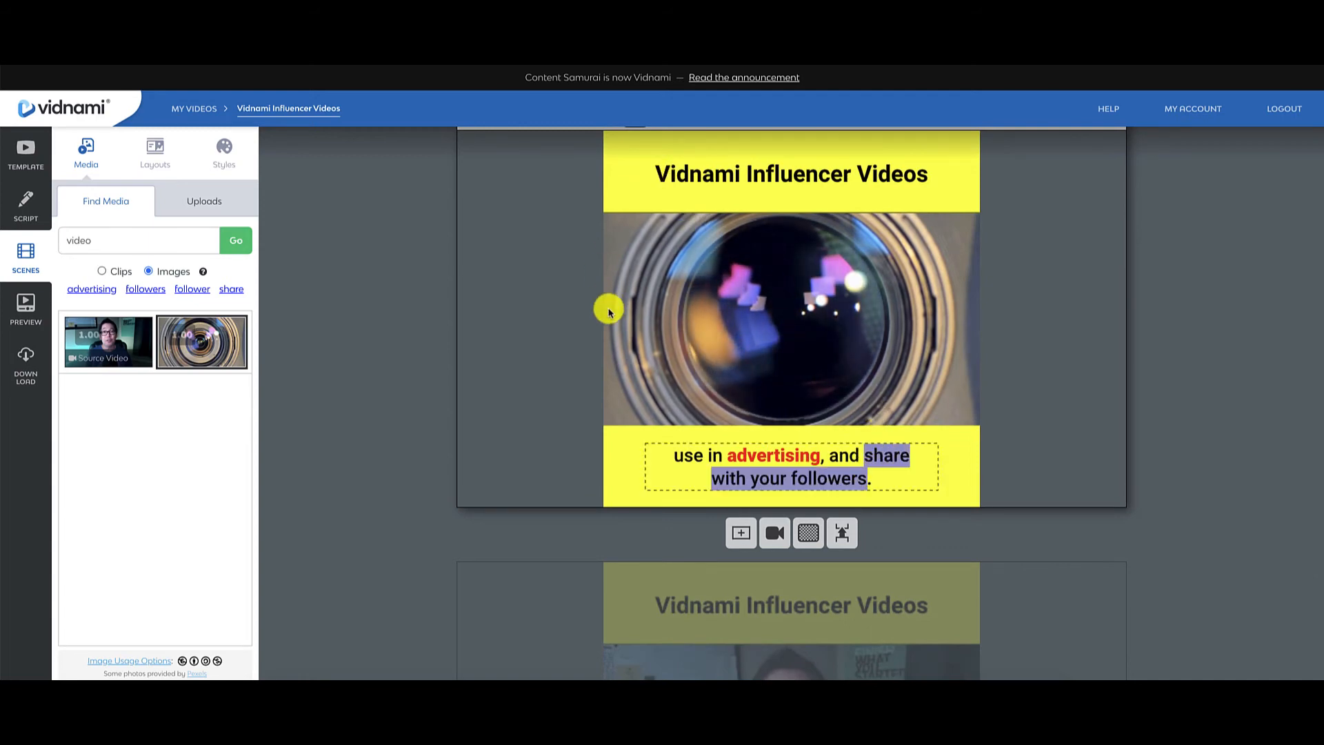
left_click(472, 145)
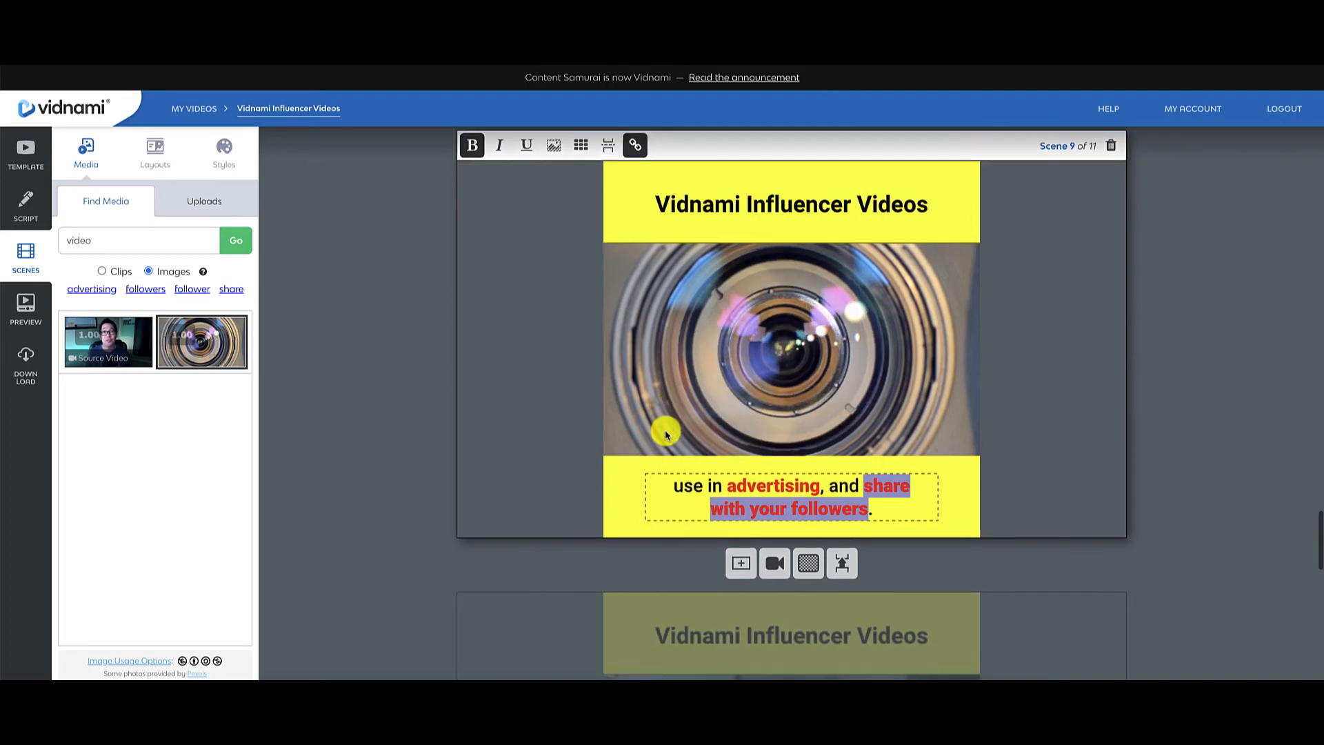
- In scene 10's caption, apply the bold red highlight to "Vidnami's" and delete the comma after "video"
scroll(664, 433, "down", 7)
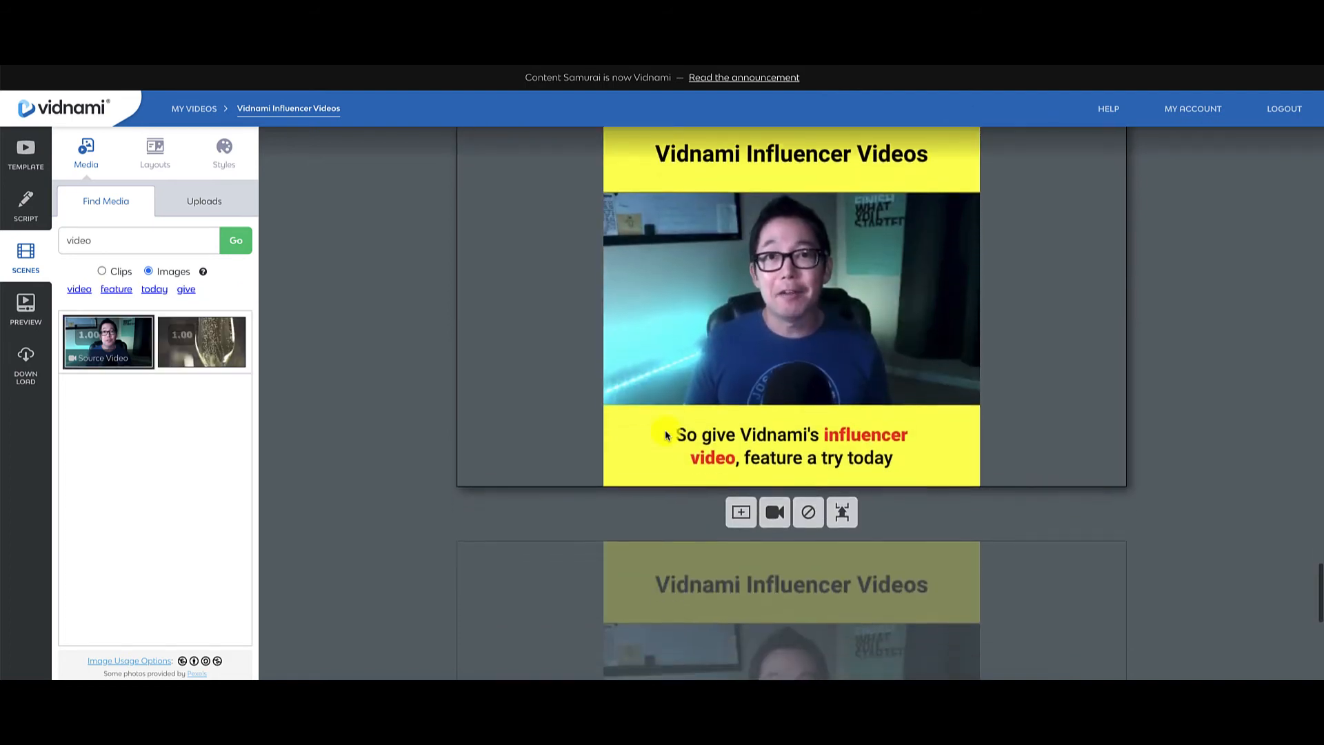
left_click_drag(739, 429, 823, 428)
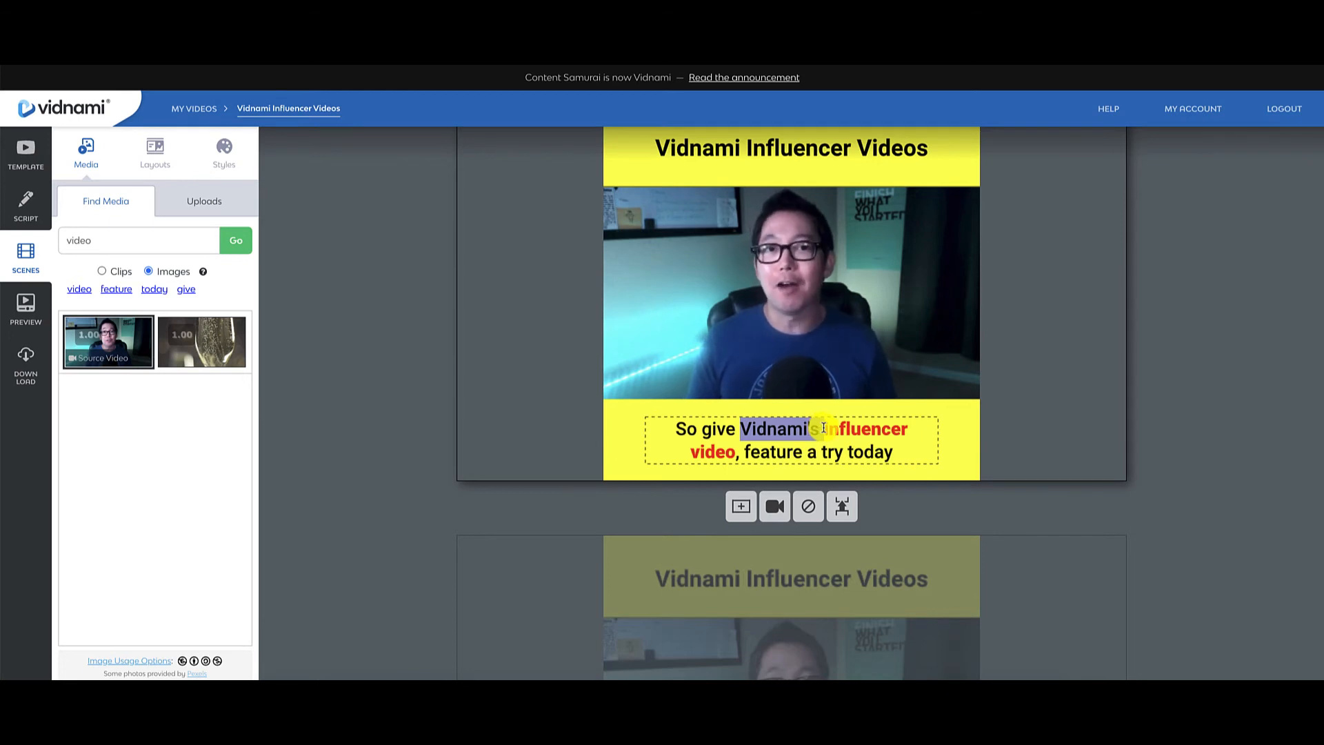
scroll(702, 289, "up", 1)
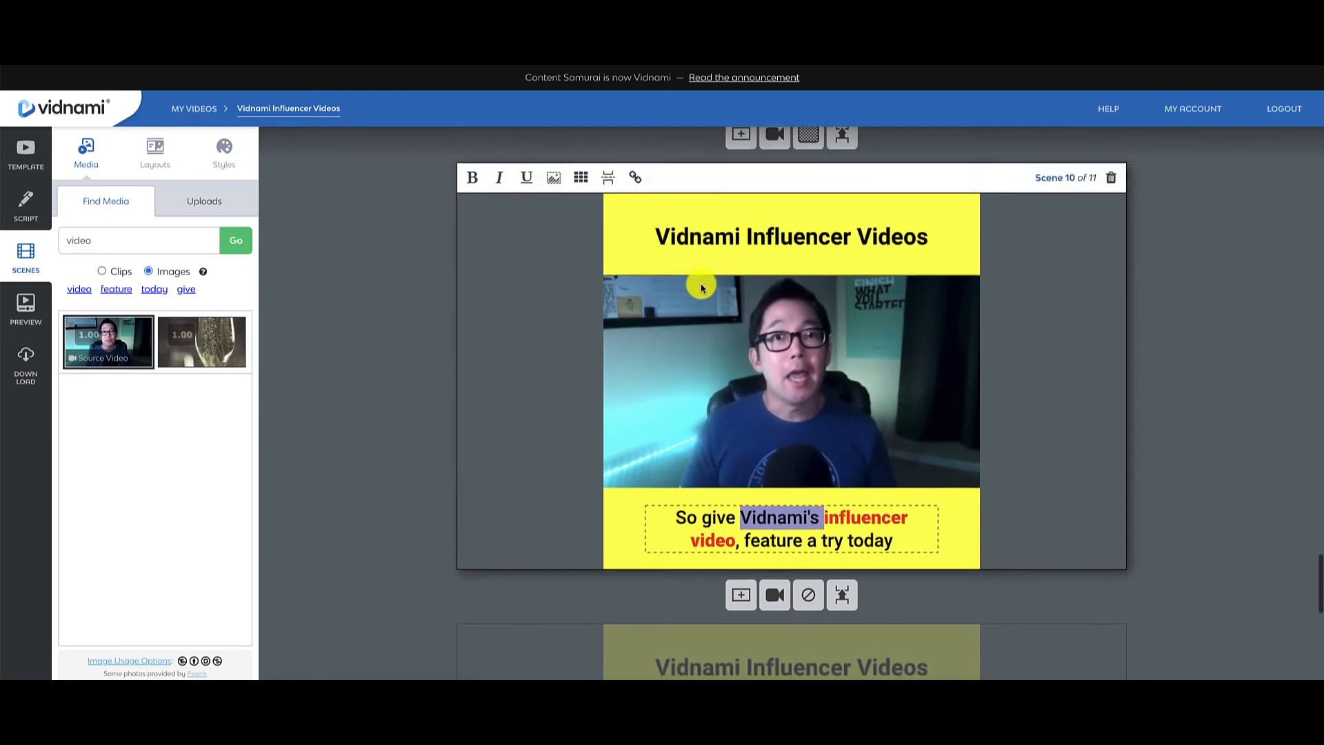
left_click(473, 188)
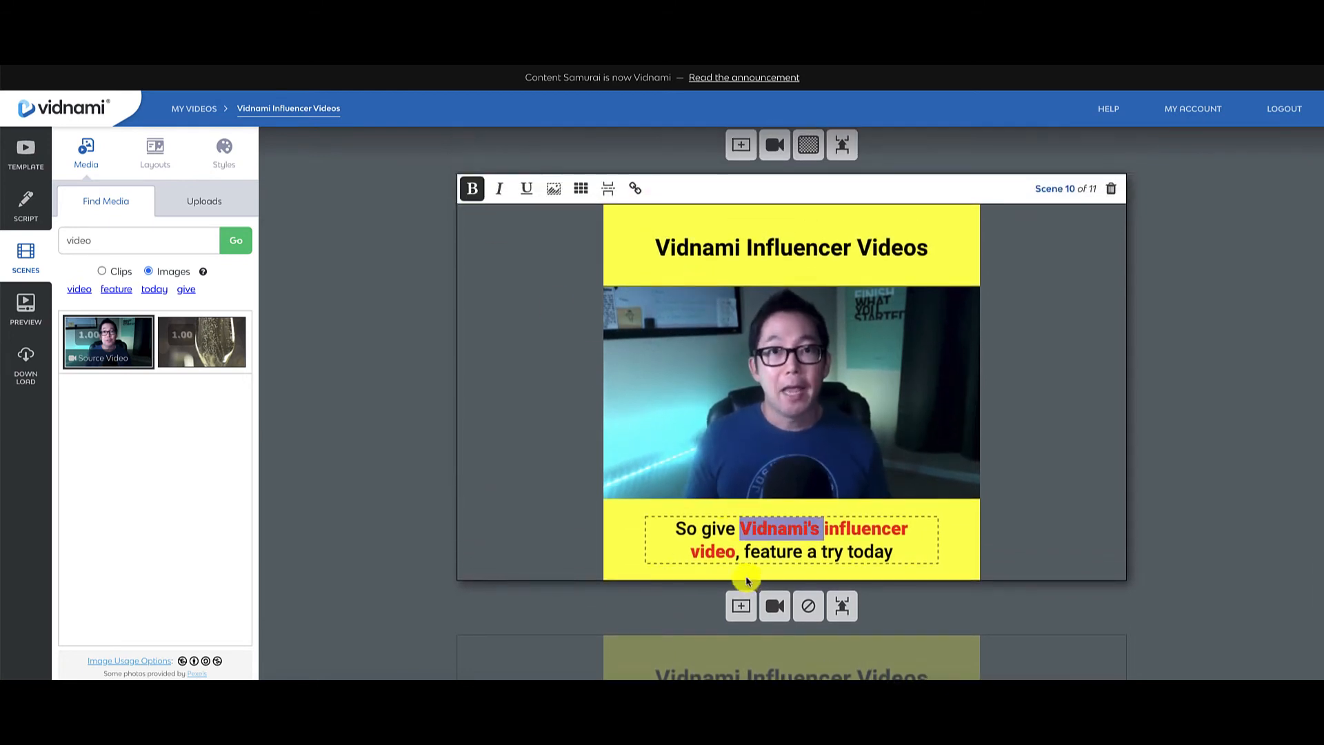
left_click(747, 551)
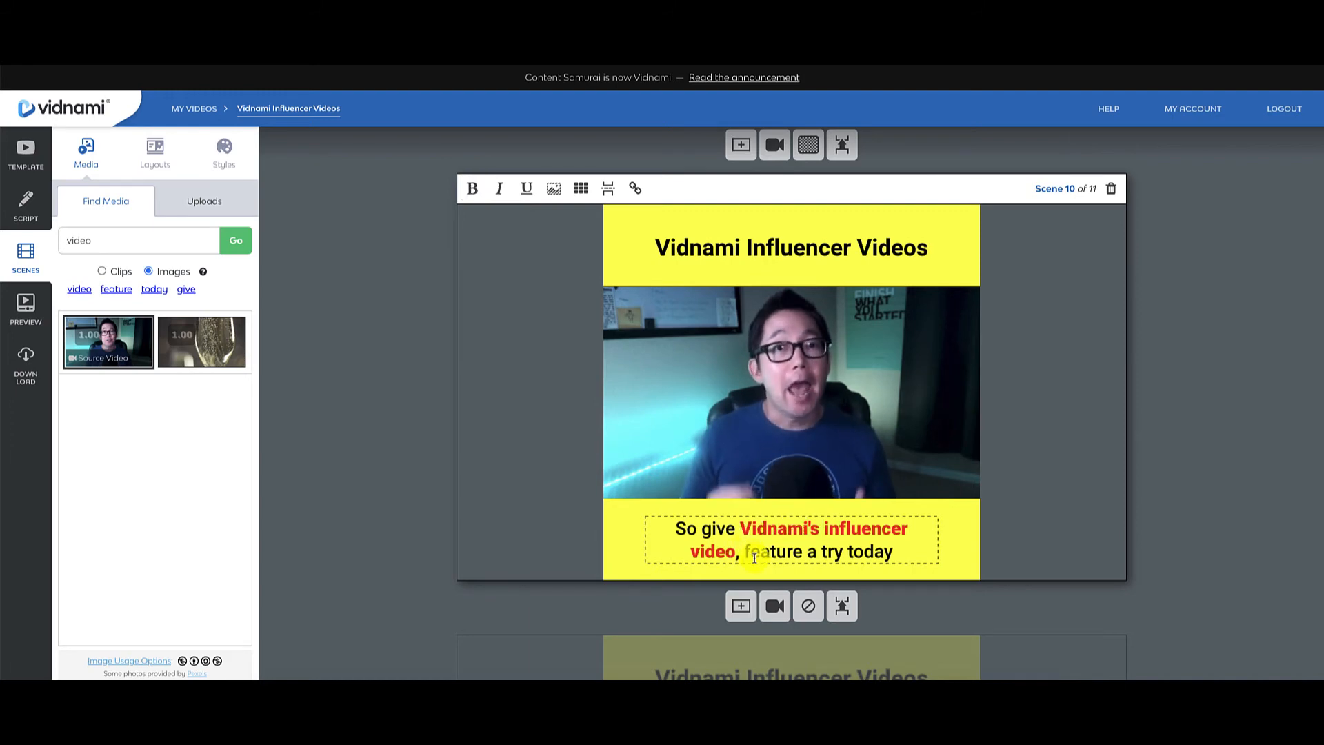
key("BackSpace")
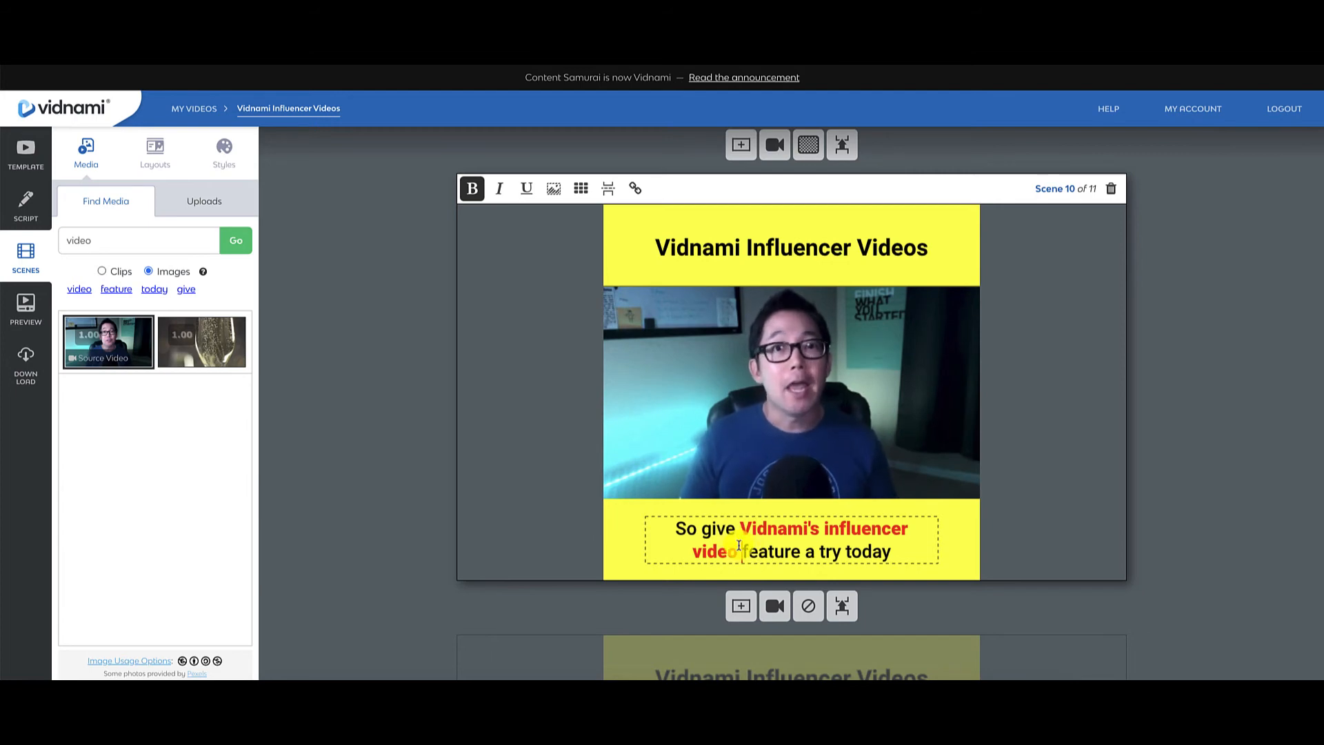
- In scene 11's caption, remove the bold red highlight from "crowd" and apply it to "stand out"
scroll(1030, 604, "down", 8)
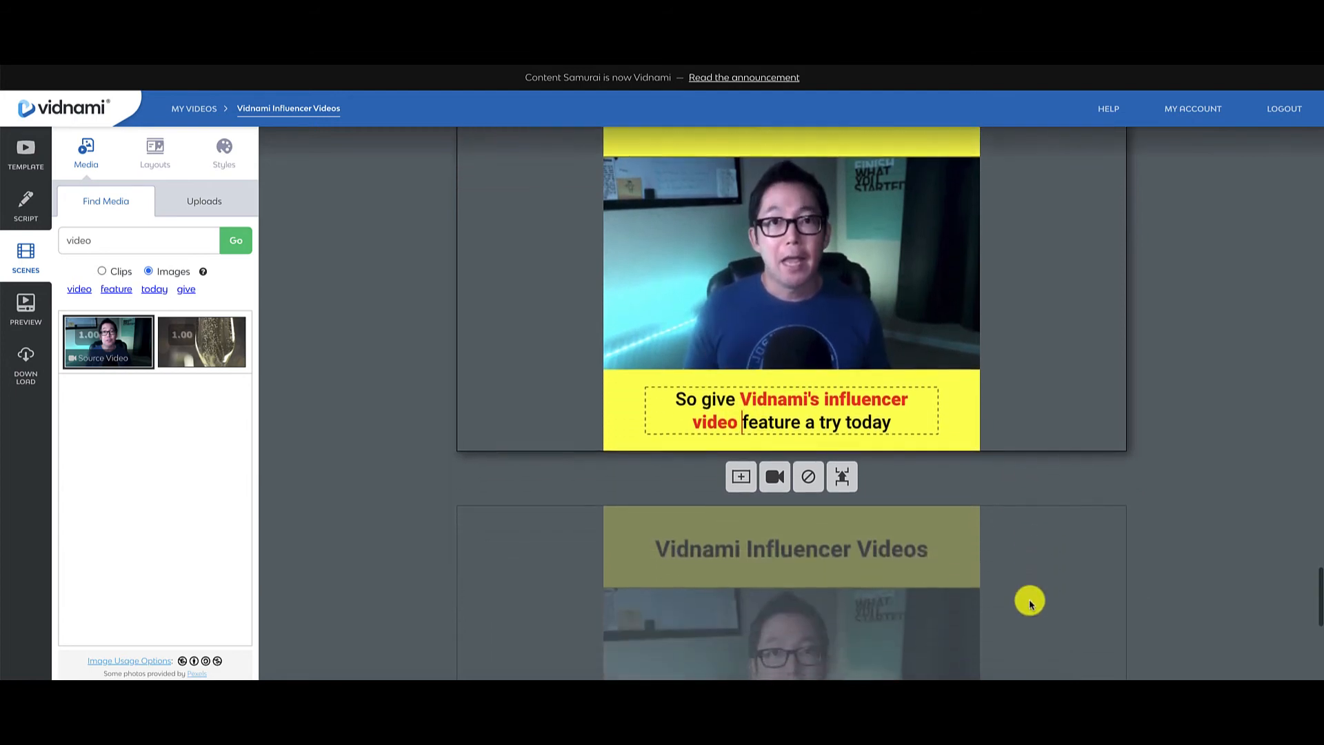
scroll(1029, 603, "up", 1)
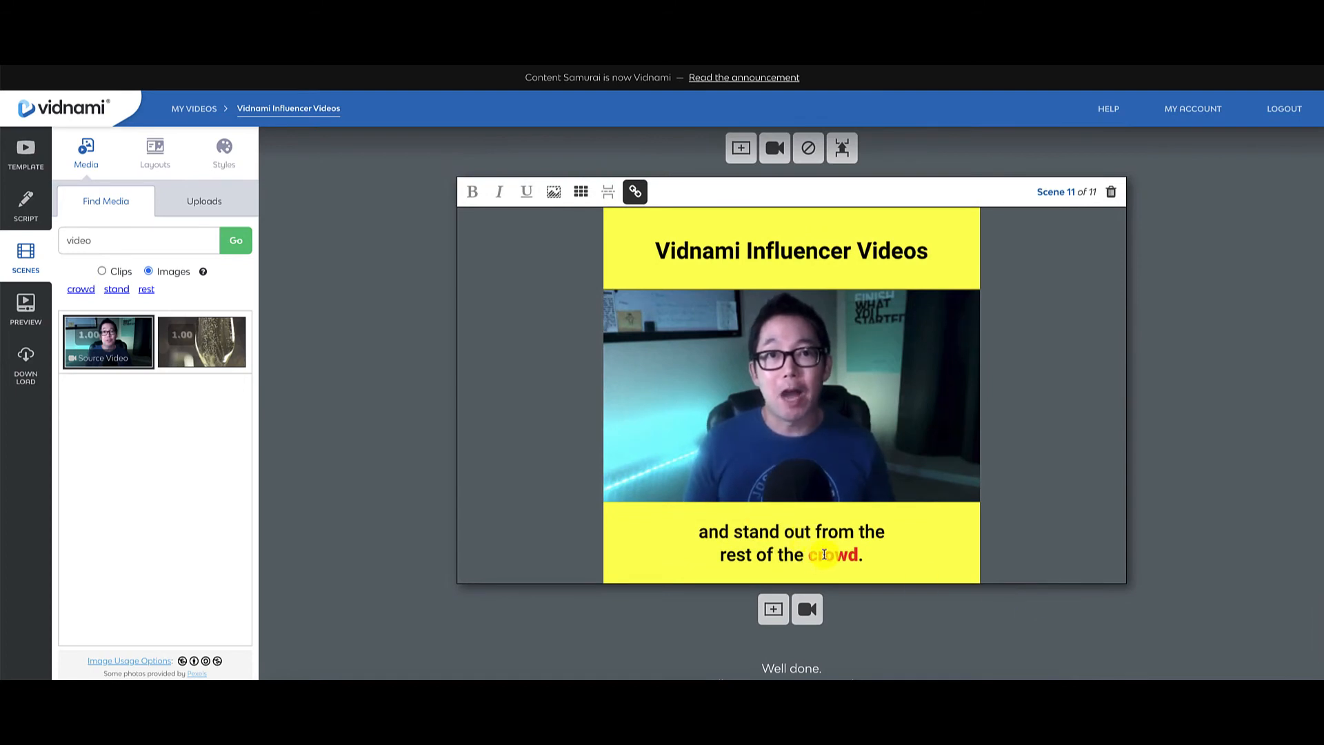
double_click(827, 554)
left_click(472, 192)
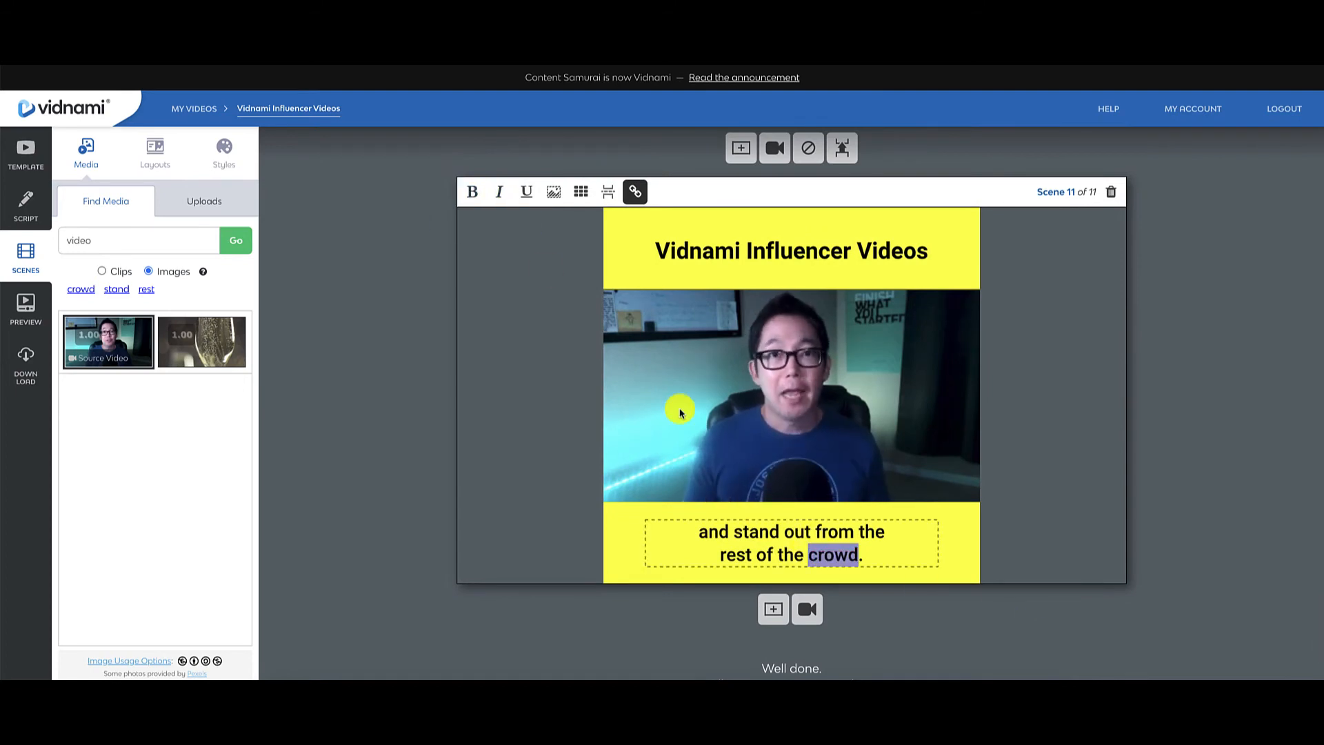
left_click_drag(735, 531, 811, 532)
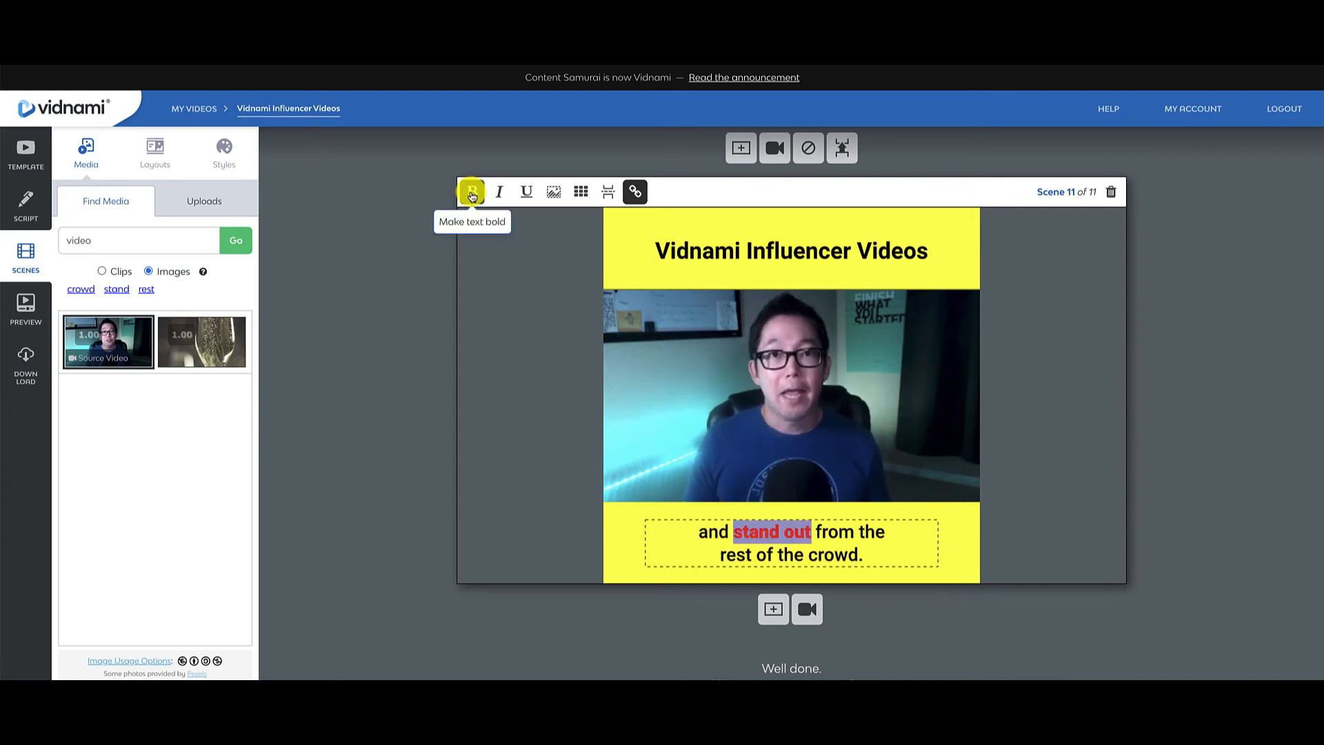
left_click(1137, 554)
- Open the preview of the completed video and play about the first six seconds
scroll(1135, 559, "down", 1)
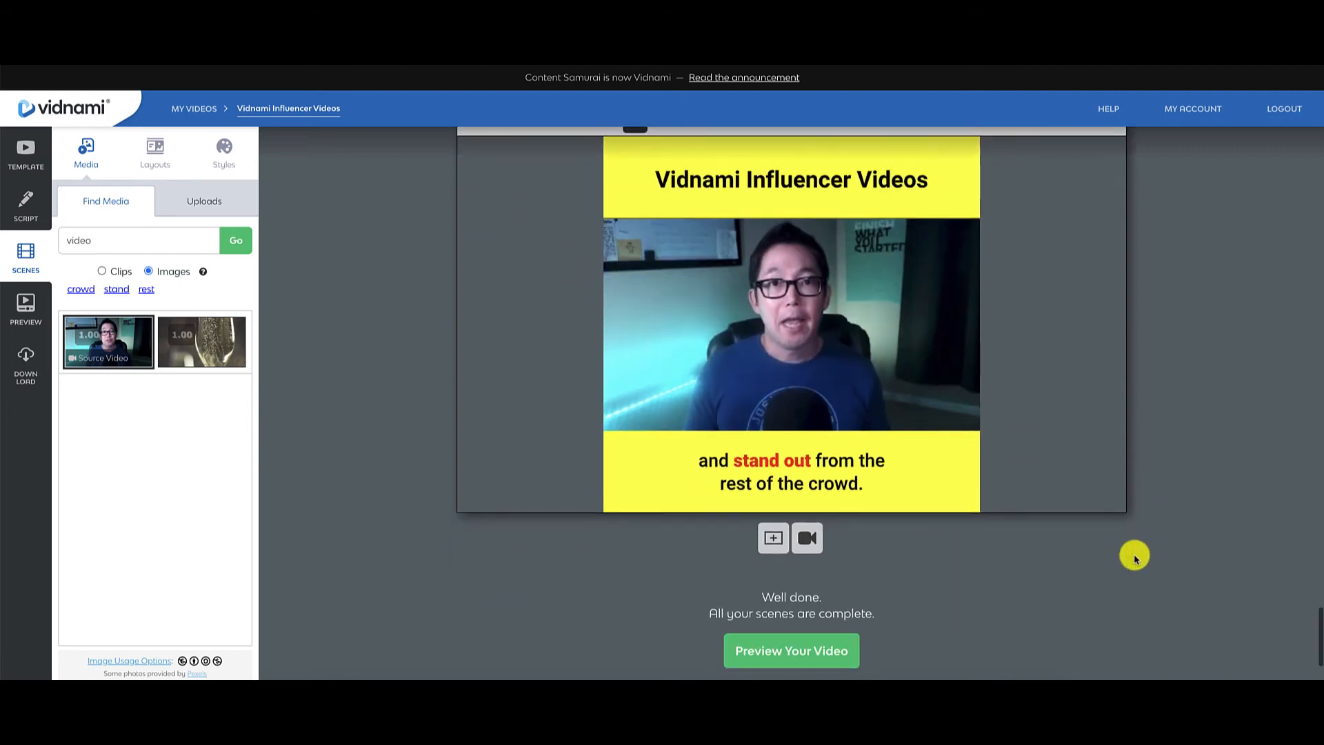
scroll(1134, 555, "down", 1)
left_click(784, 611)
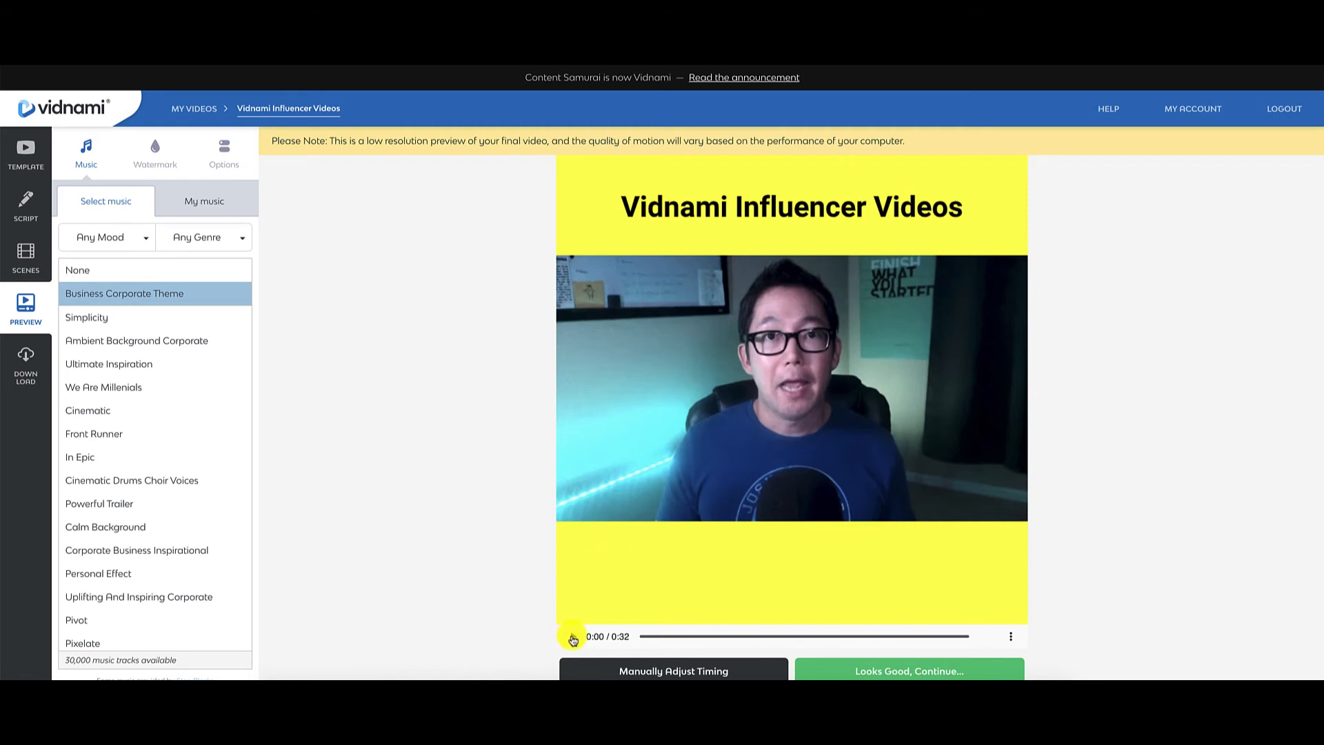
left_click(573, 637)
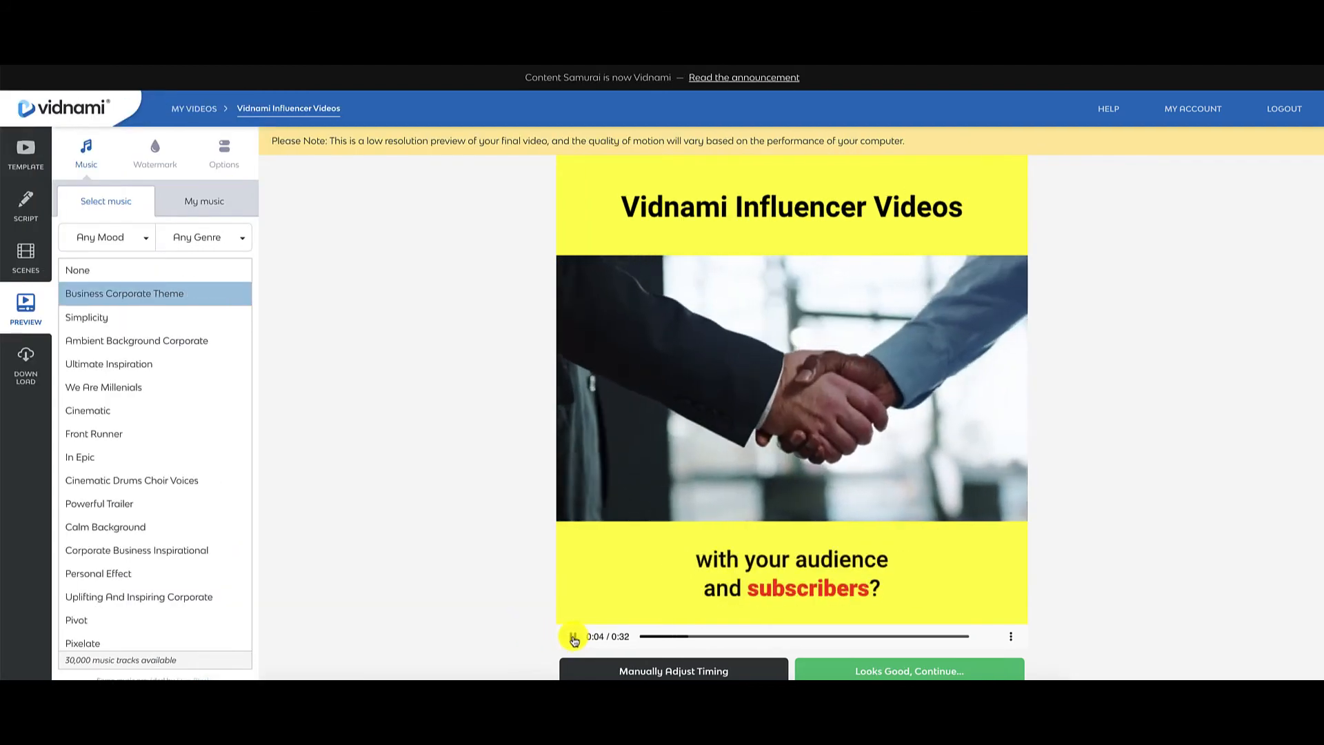
left_click(573, 638)
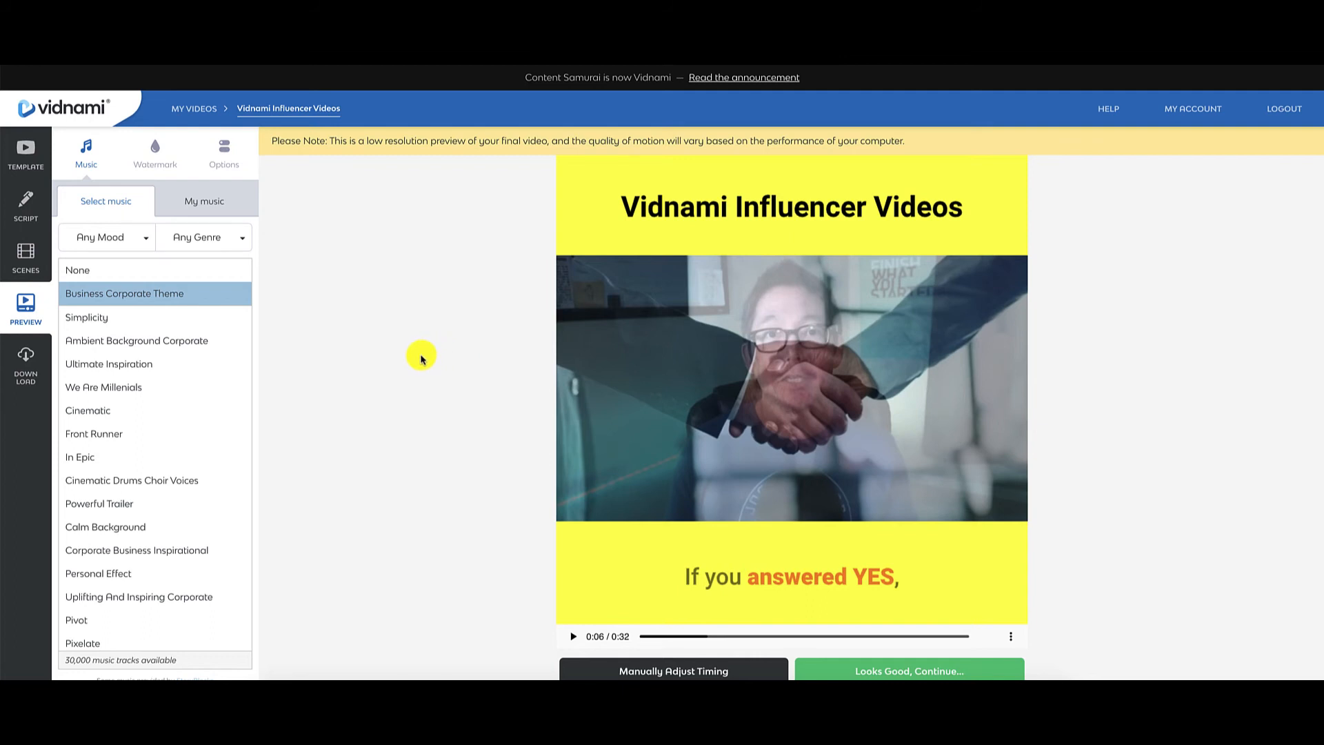
- Examine the available music moods and genres and the own music uploads for the background track
mouse_move(131, 323)
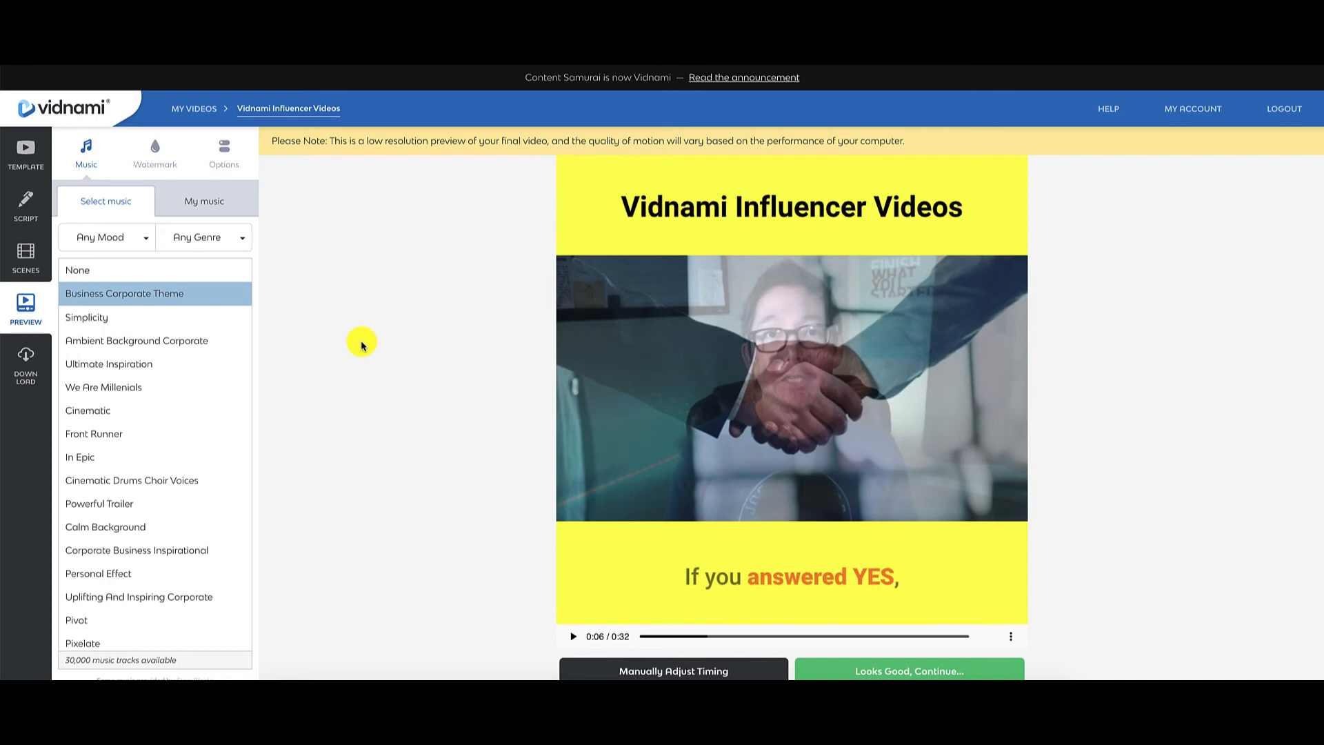
left_click(110, 238)
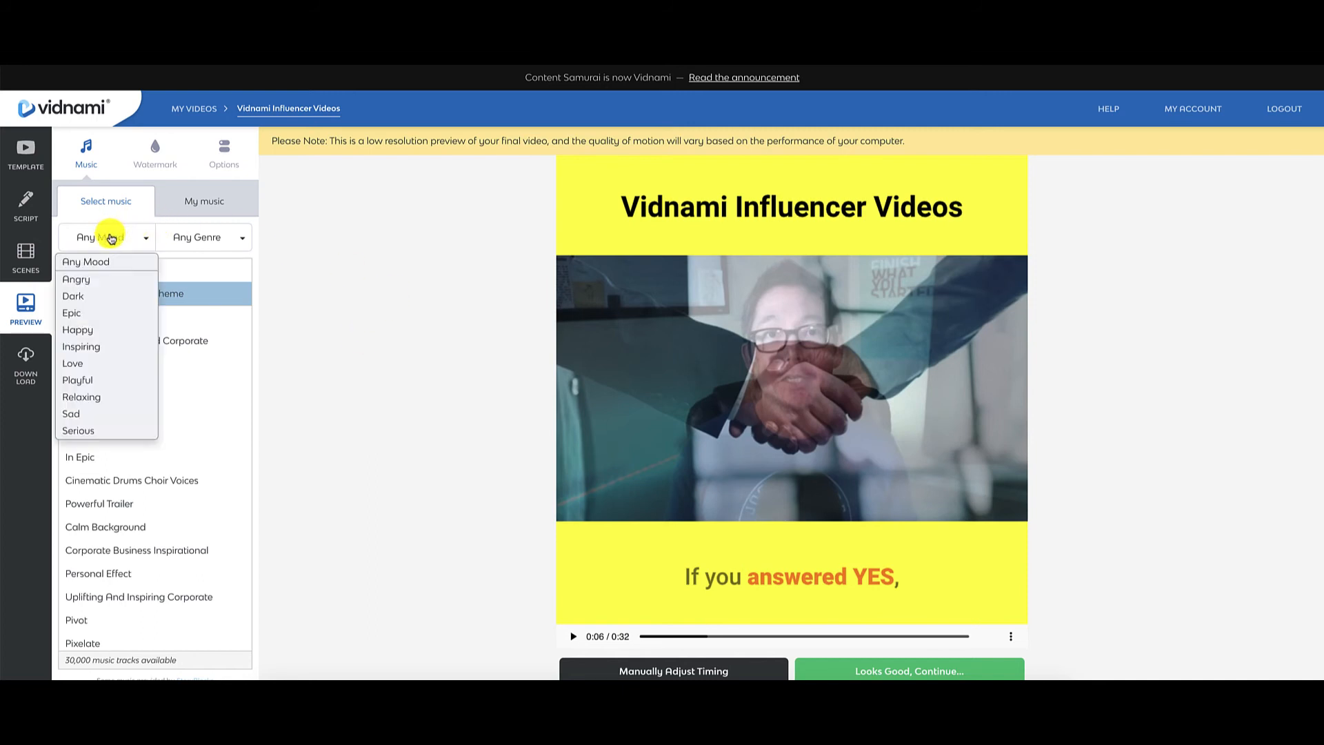
left_click(127, 237)
left_click(206, 238)
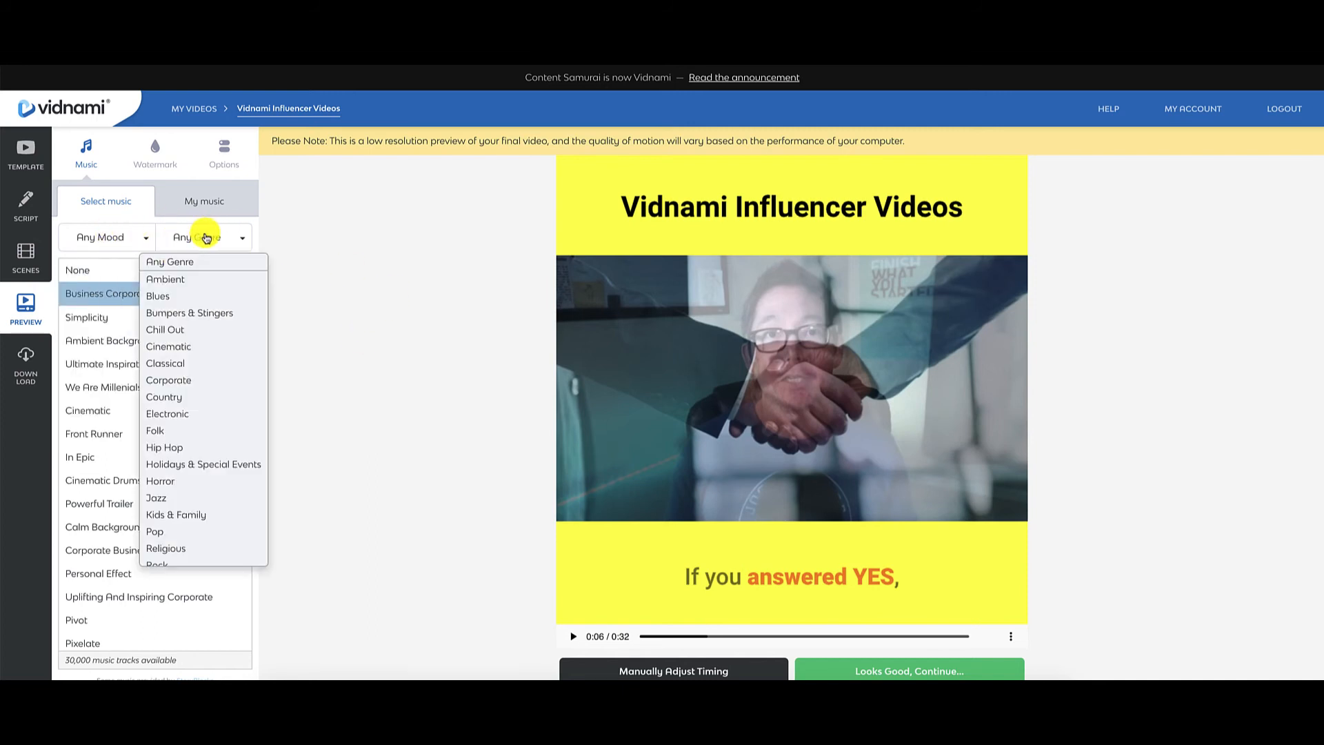
left_click(206, 238)
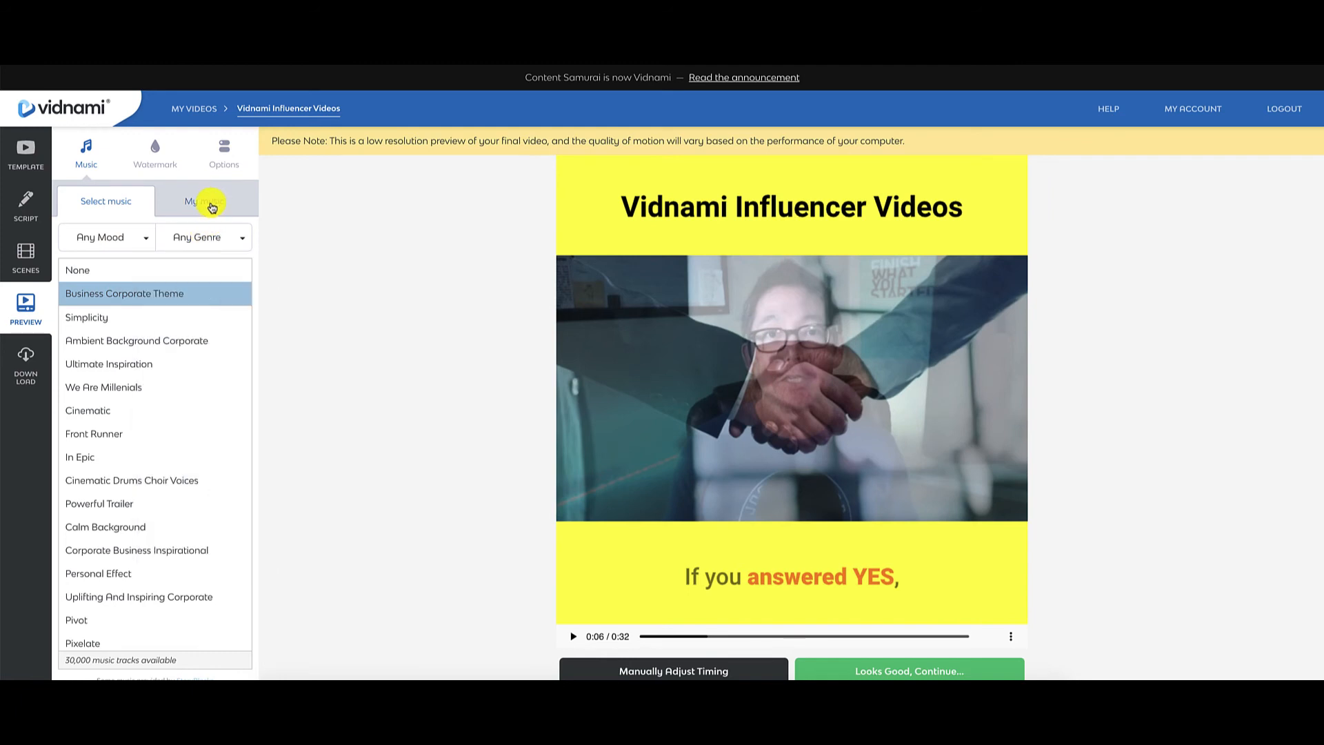
left_click(210, 205)
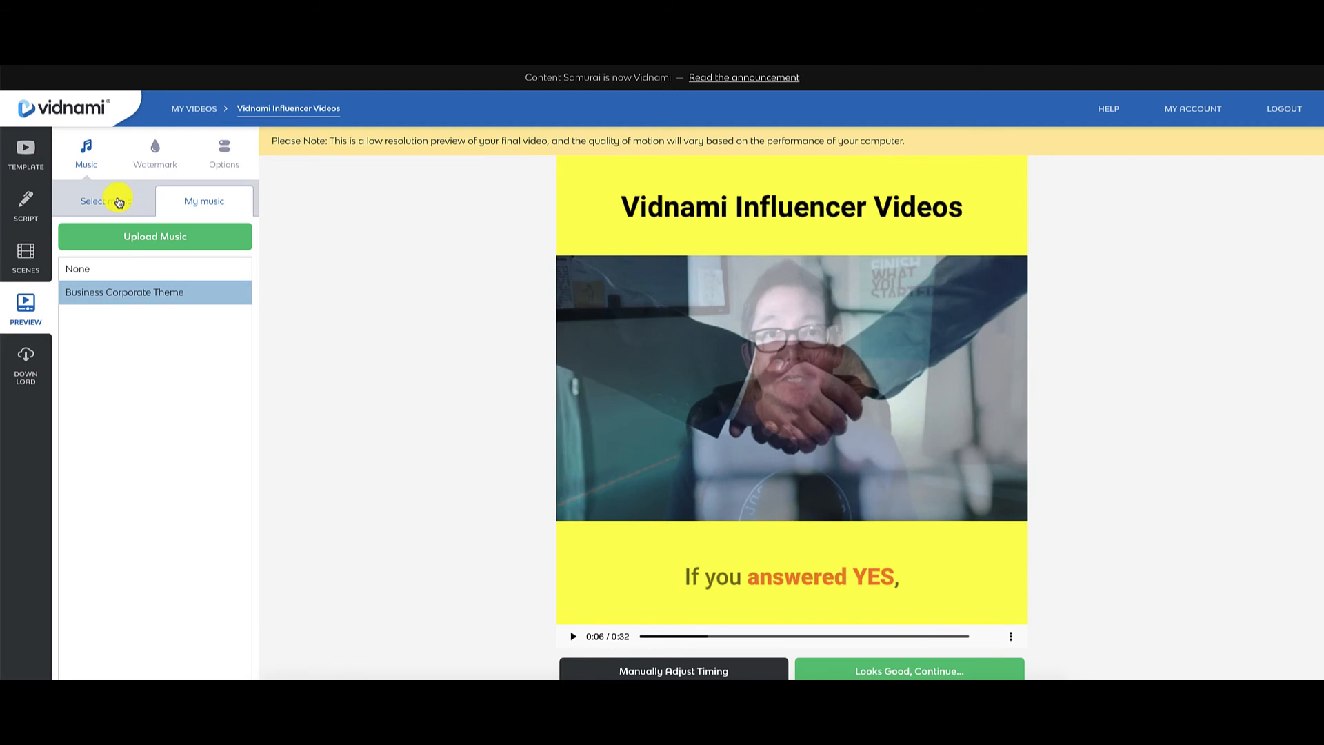
left_click(118, 202)
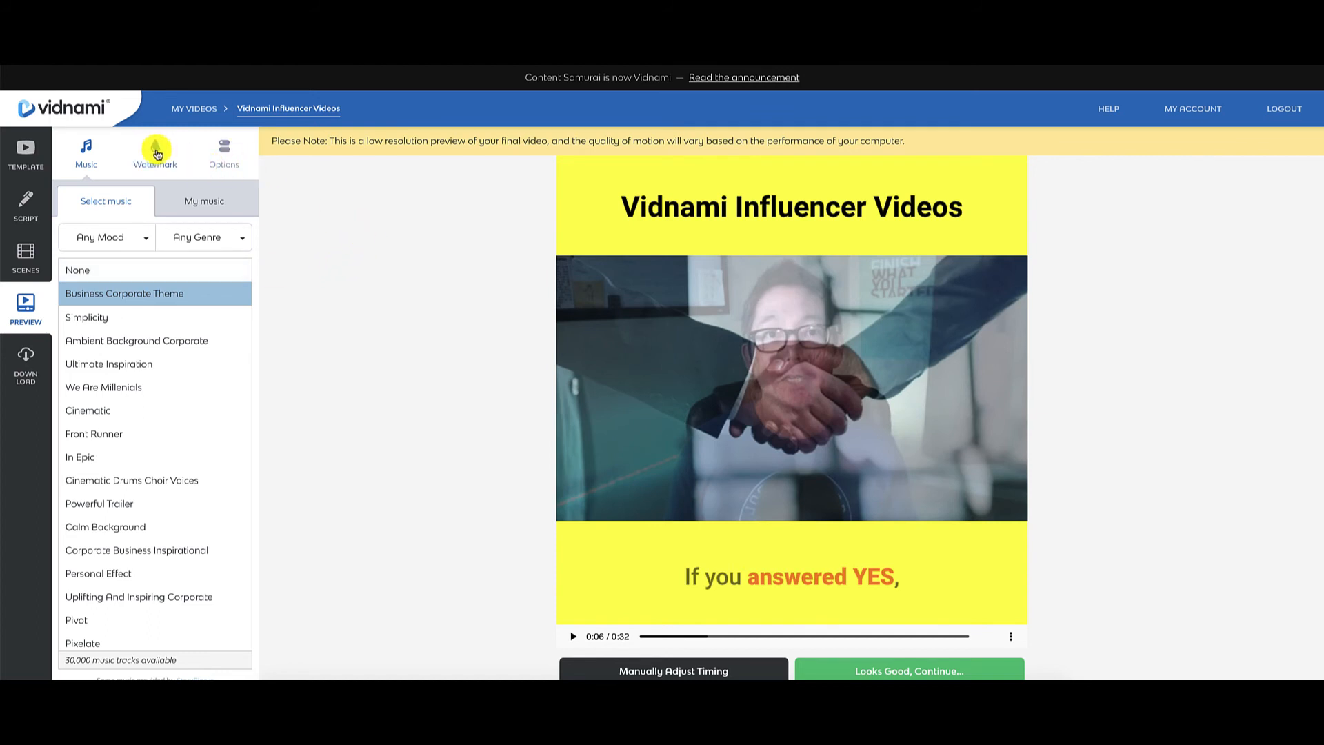
- Review the available watermarks and set the video's background music volume to 5%
left_click(157, 153)
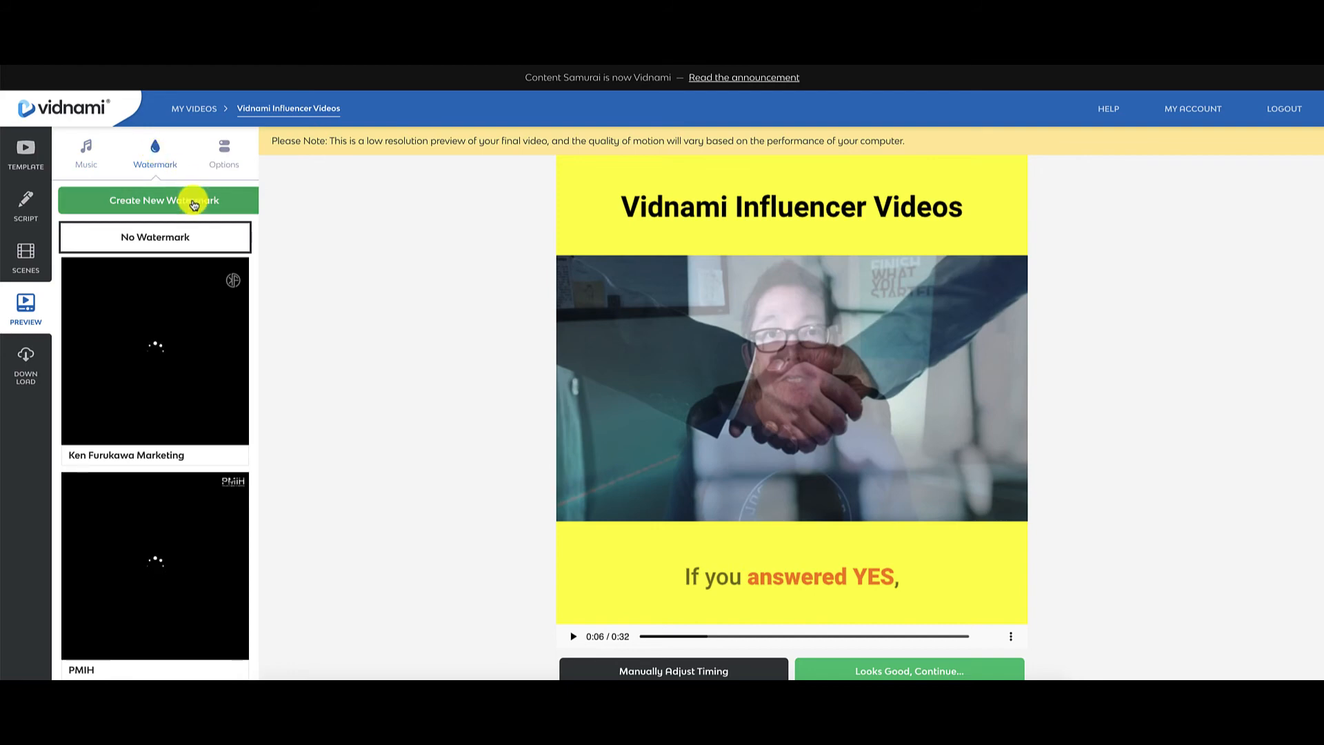
mouse_move(213, 266)
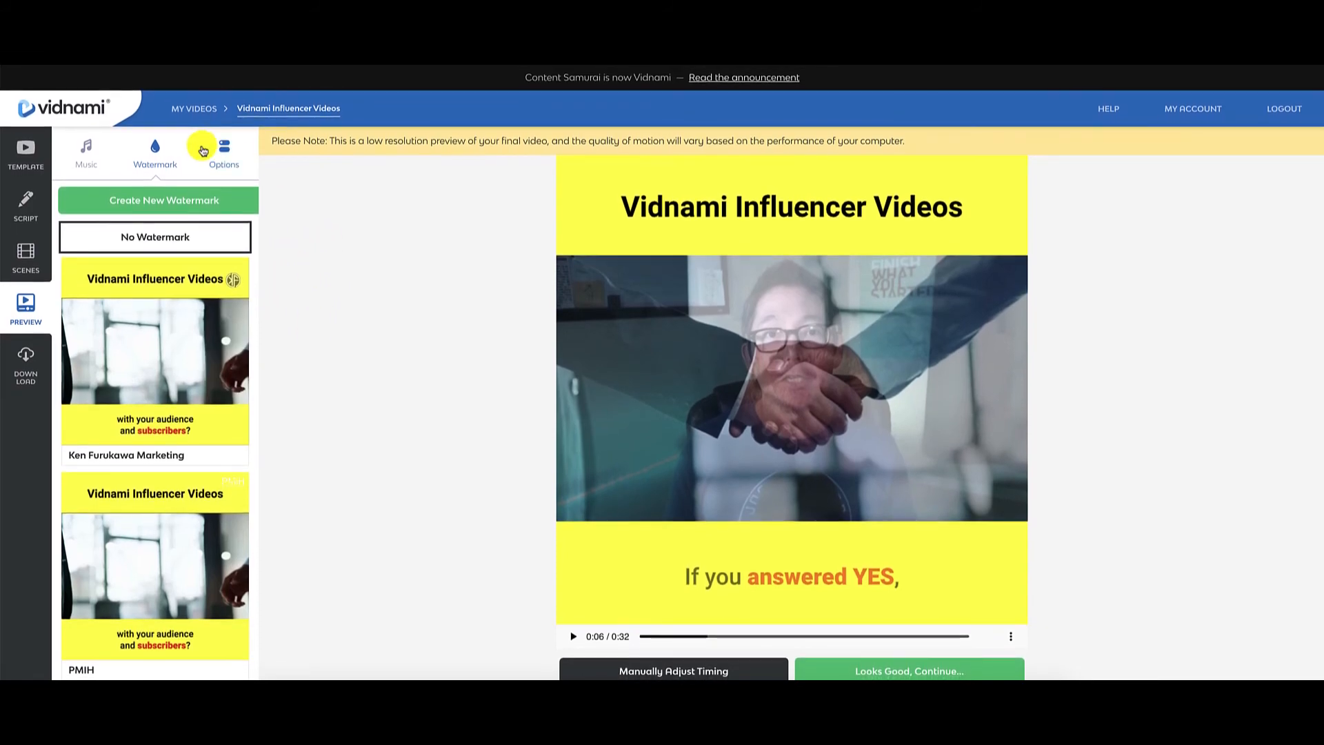
left_click(229, 155)
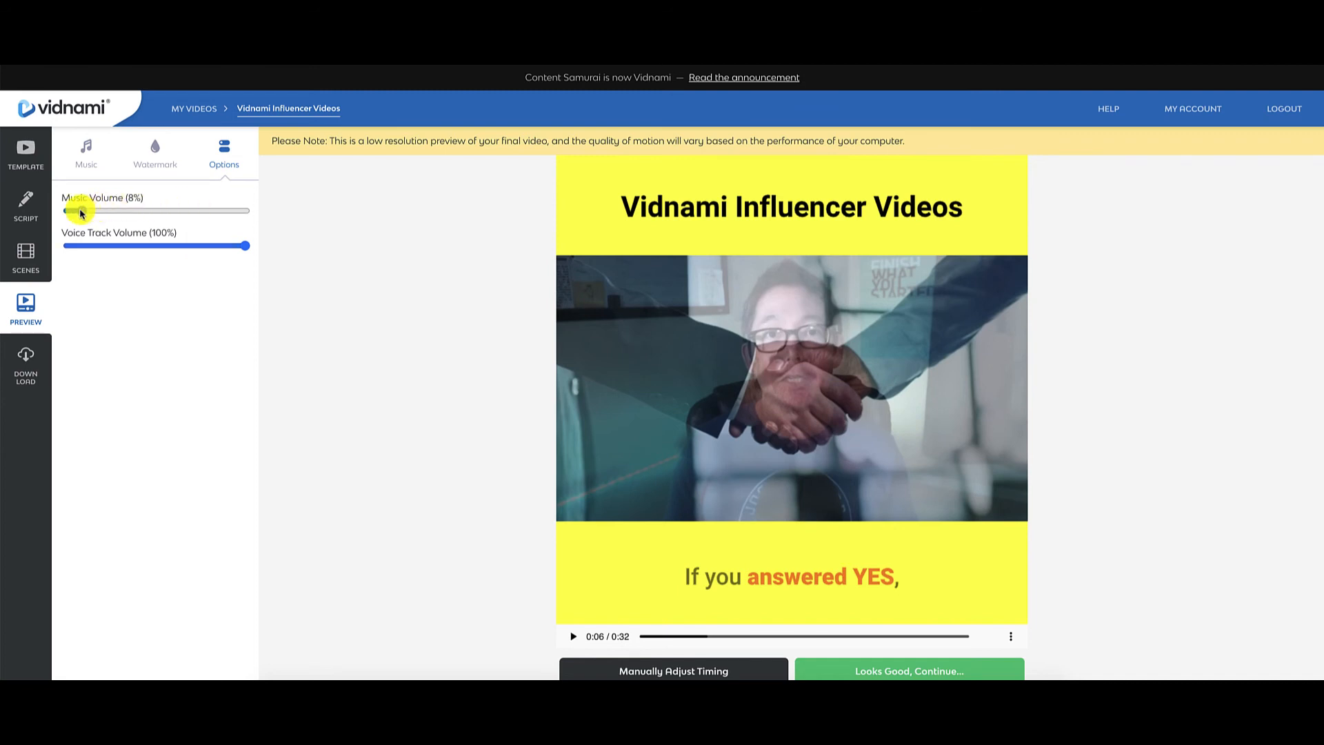
left_click_drag(81, 214, 76, 213)
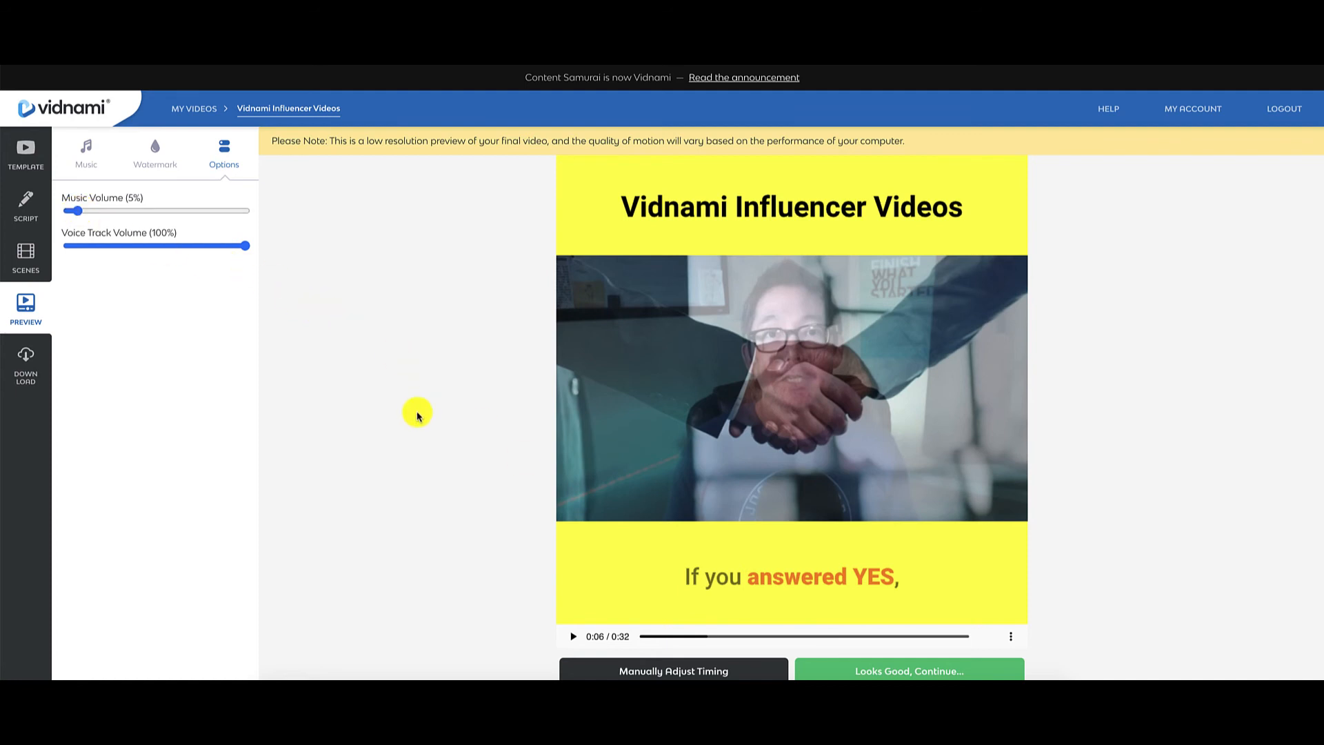
- Approve the preview to continue to video generation and bring up the render resolution choices
scroll(416, 413, "down", 1)
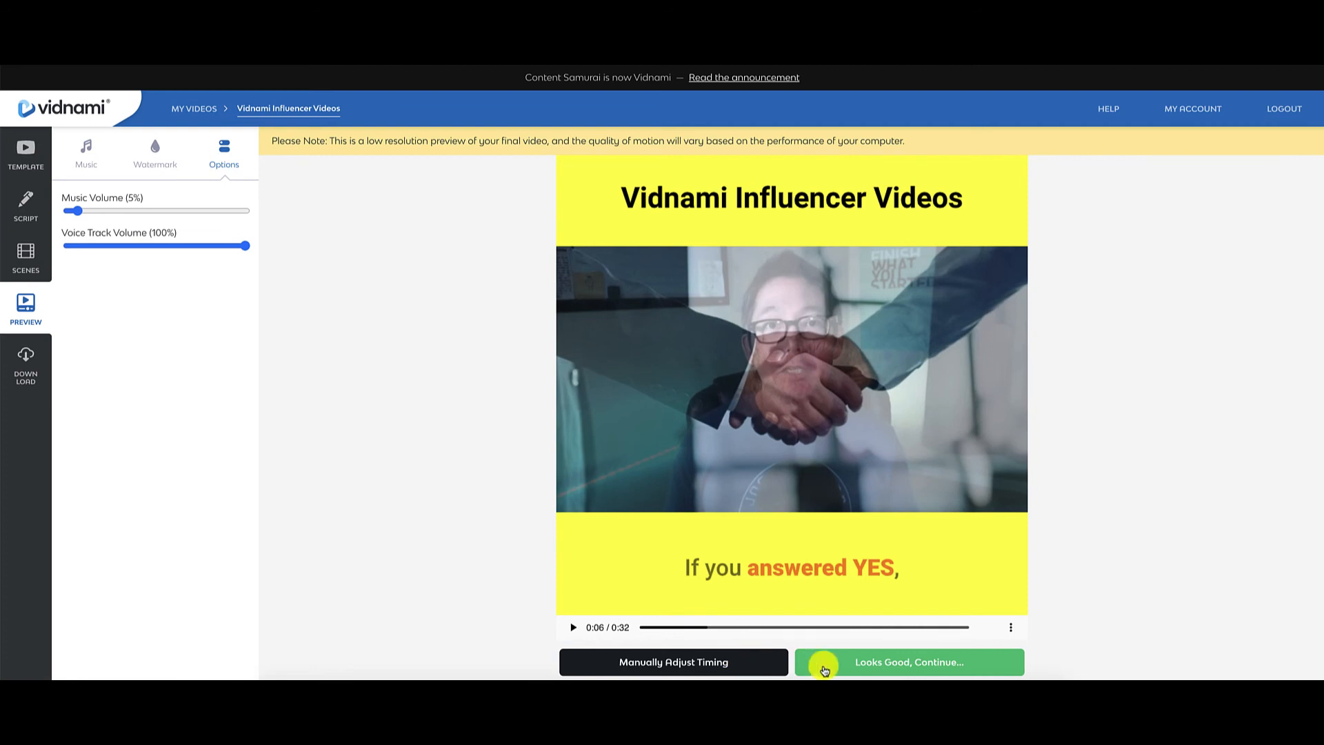
left_click(846, 663)
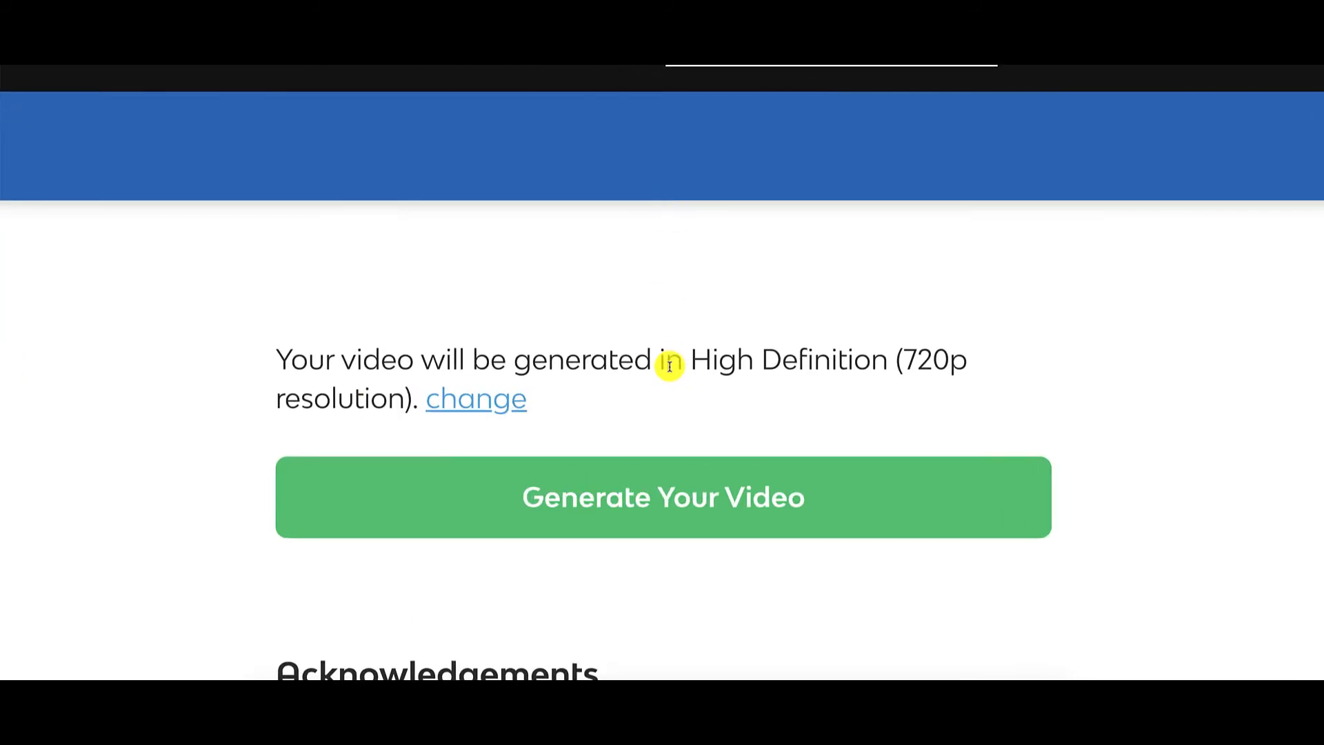
scroll(669, 365, "down", 1)
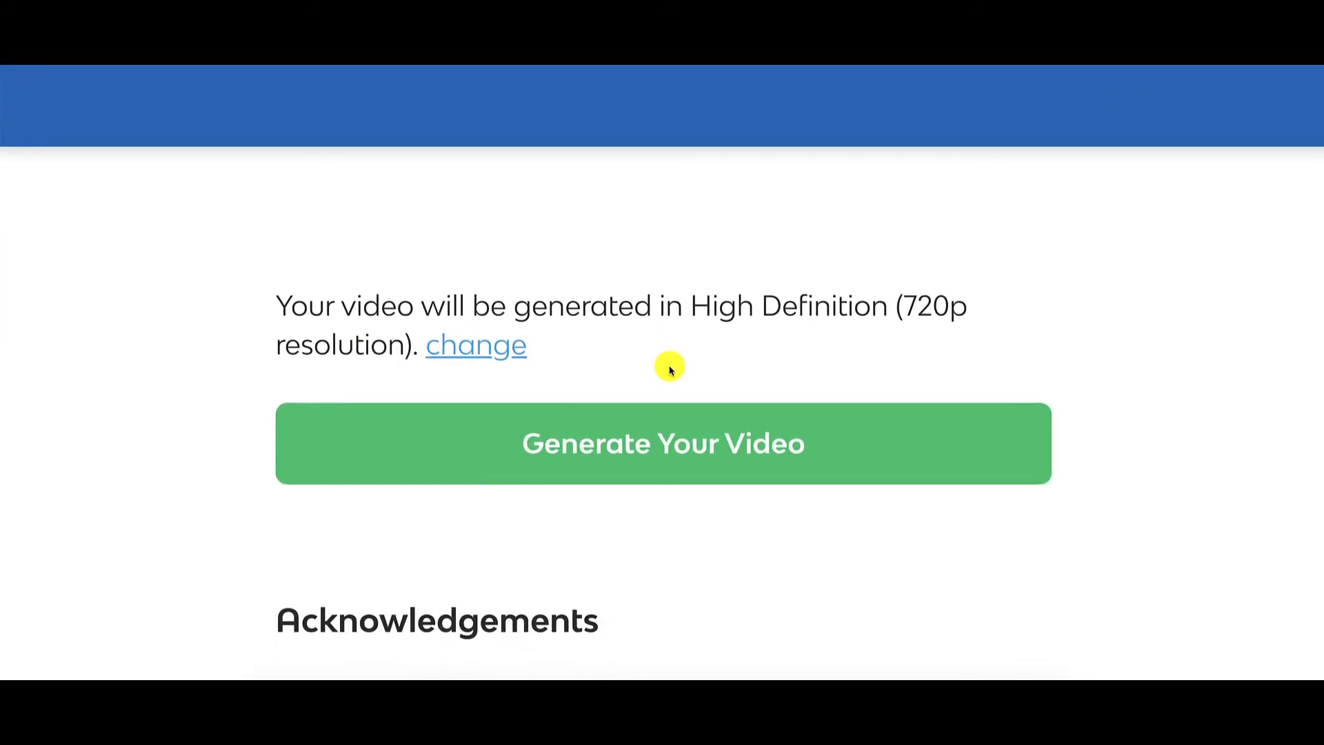
left_click(496, 350)
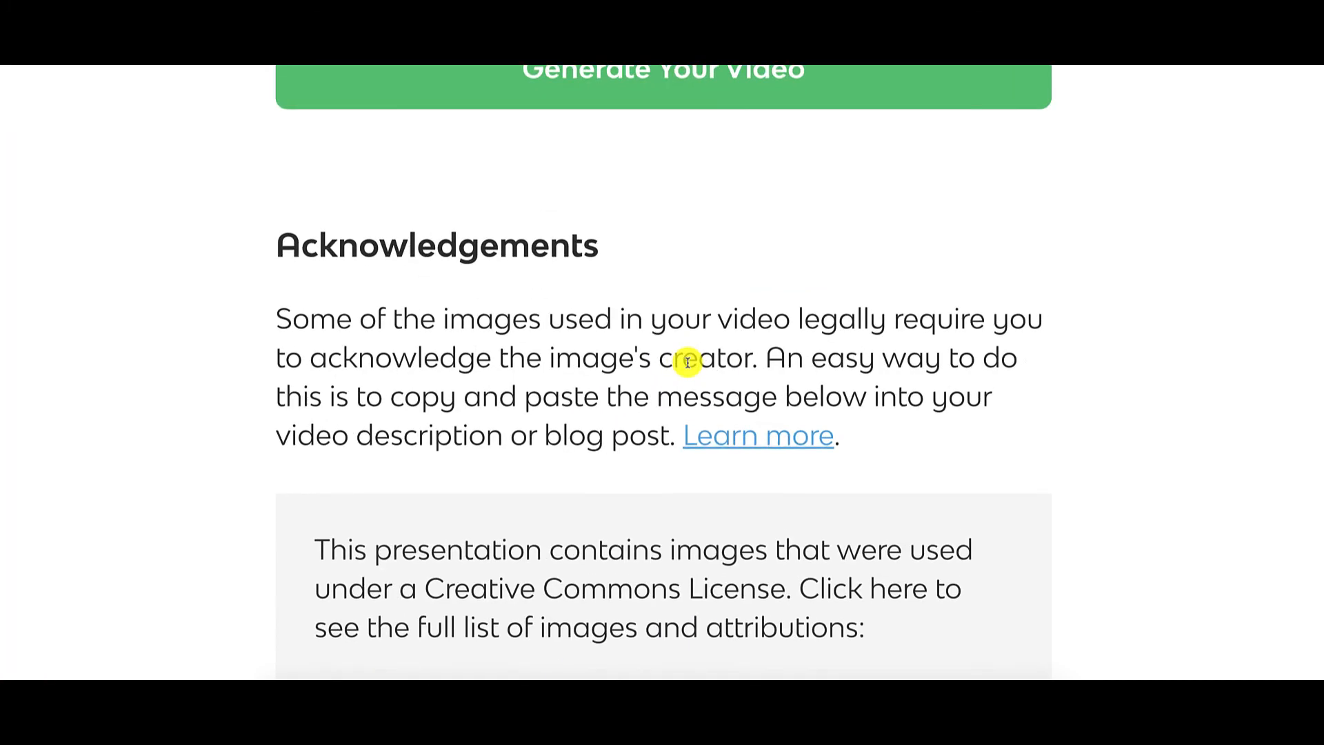
- Generate the video in HD 720p resolution and save it to the Desktop as the MPEG-4 movie vidnami-influencer-videos
scroll(688, 362, "down", 2)
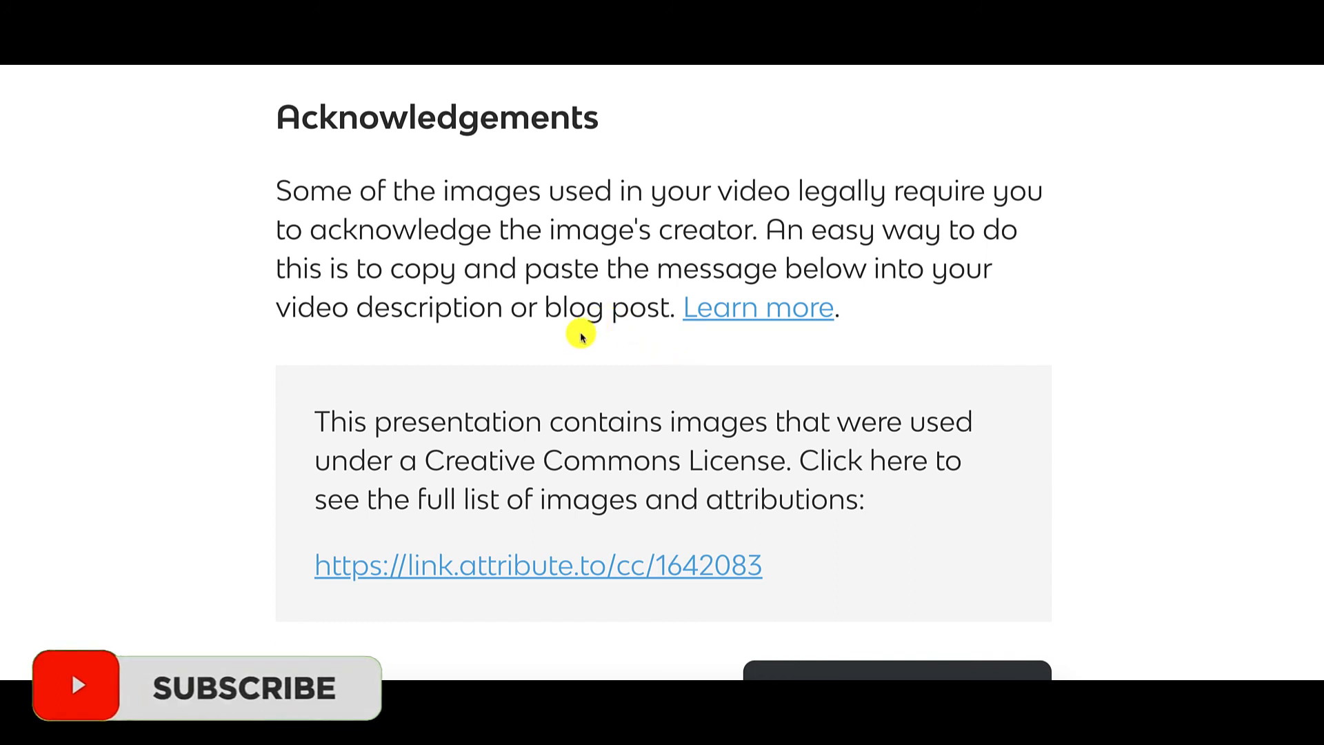
scroll(582, 334, "down", 1)
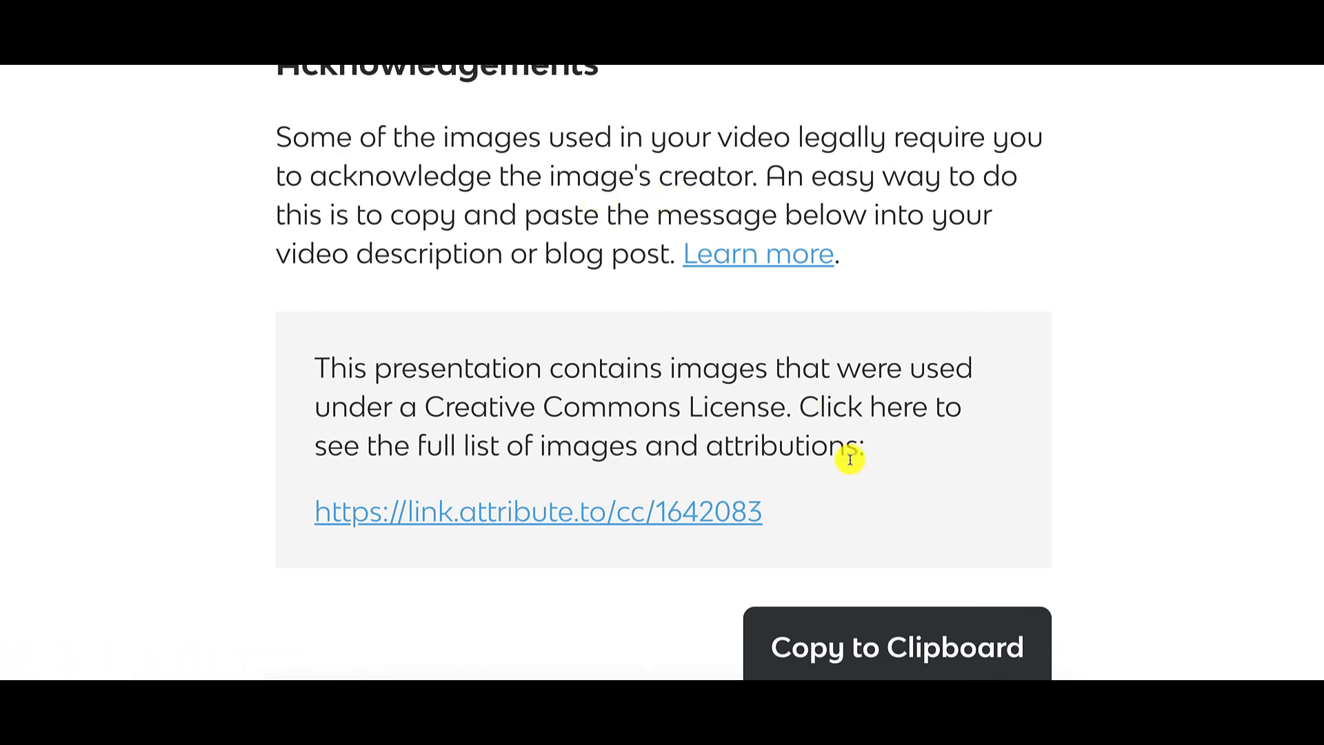
scroll(848, 451, "down", 1)
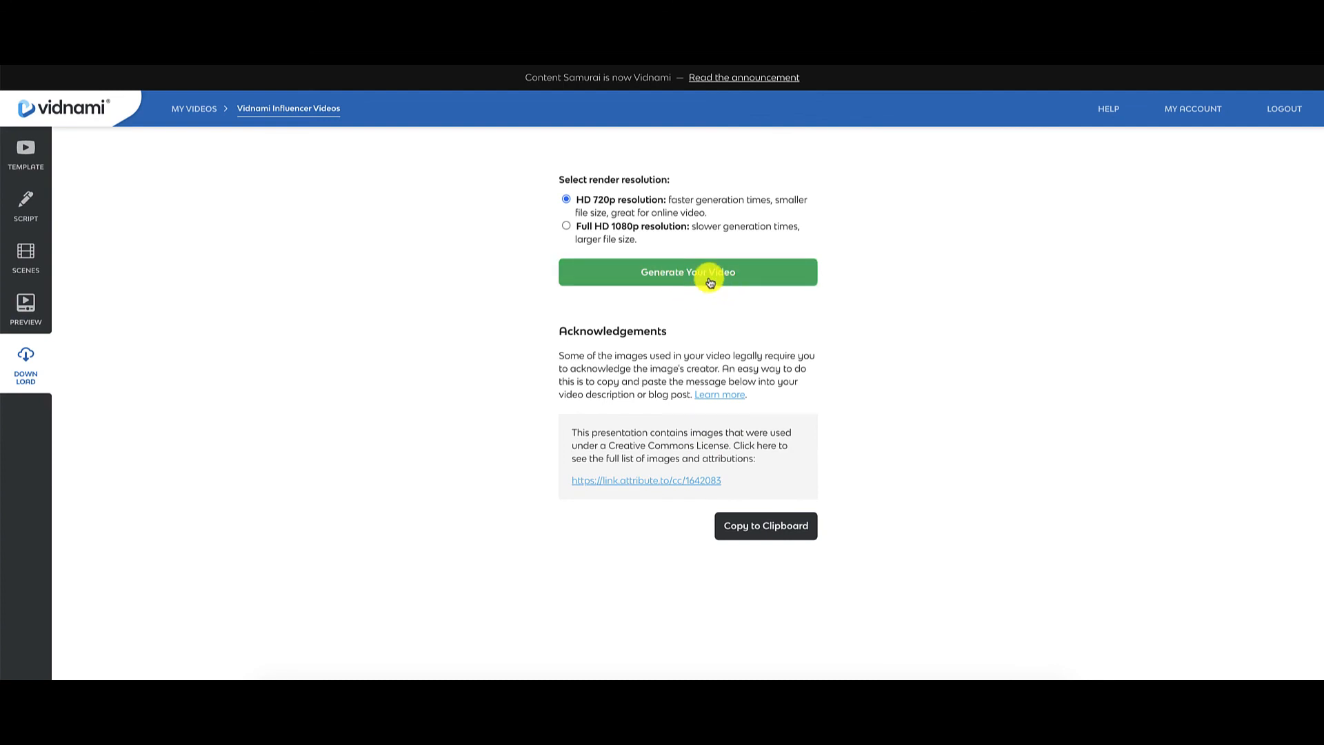
left_click(769, 277)
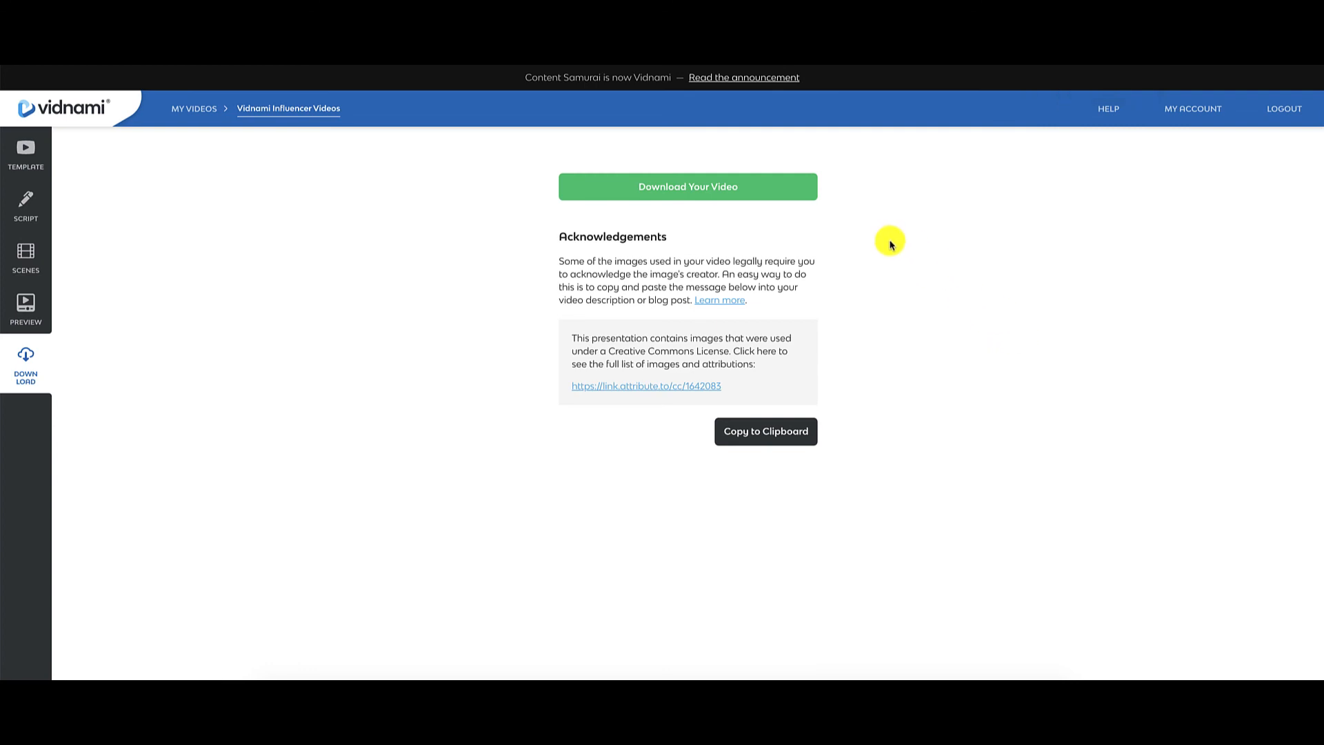
left_click(689, 186)
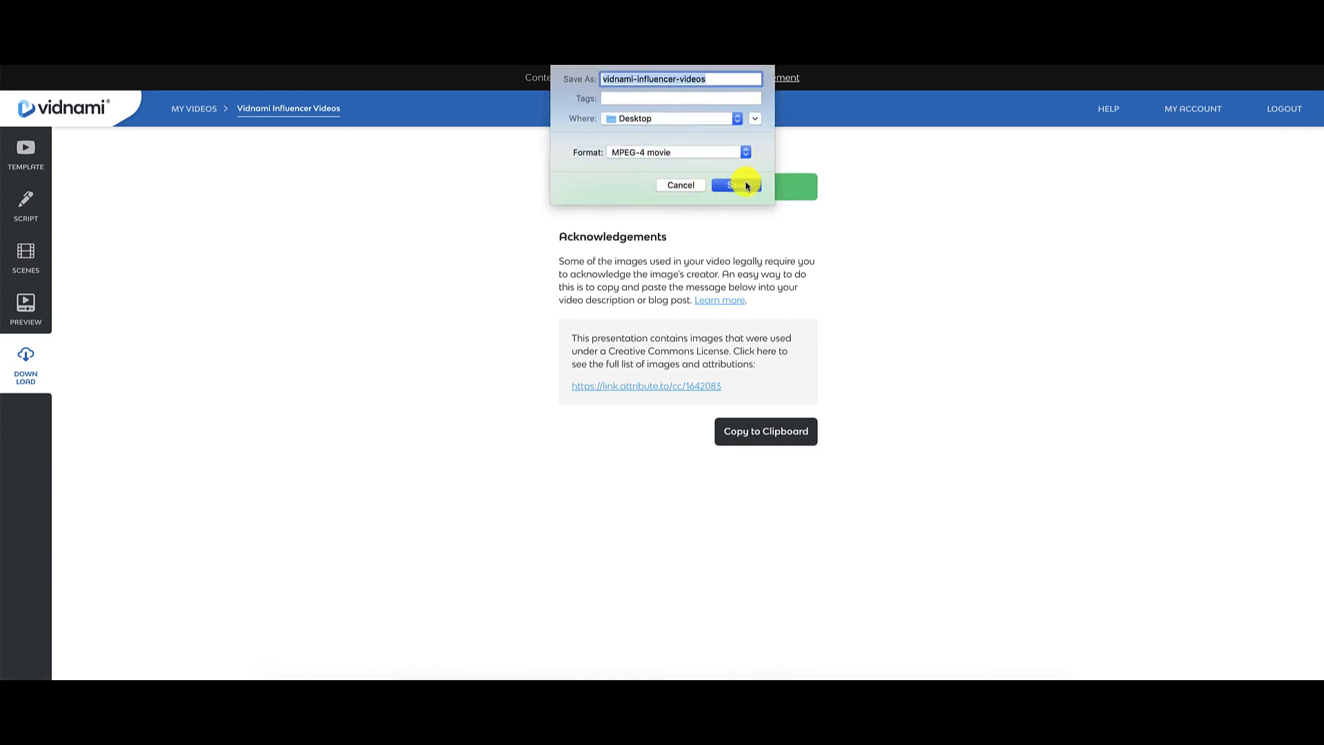
left_click(747, 186)
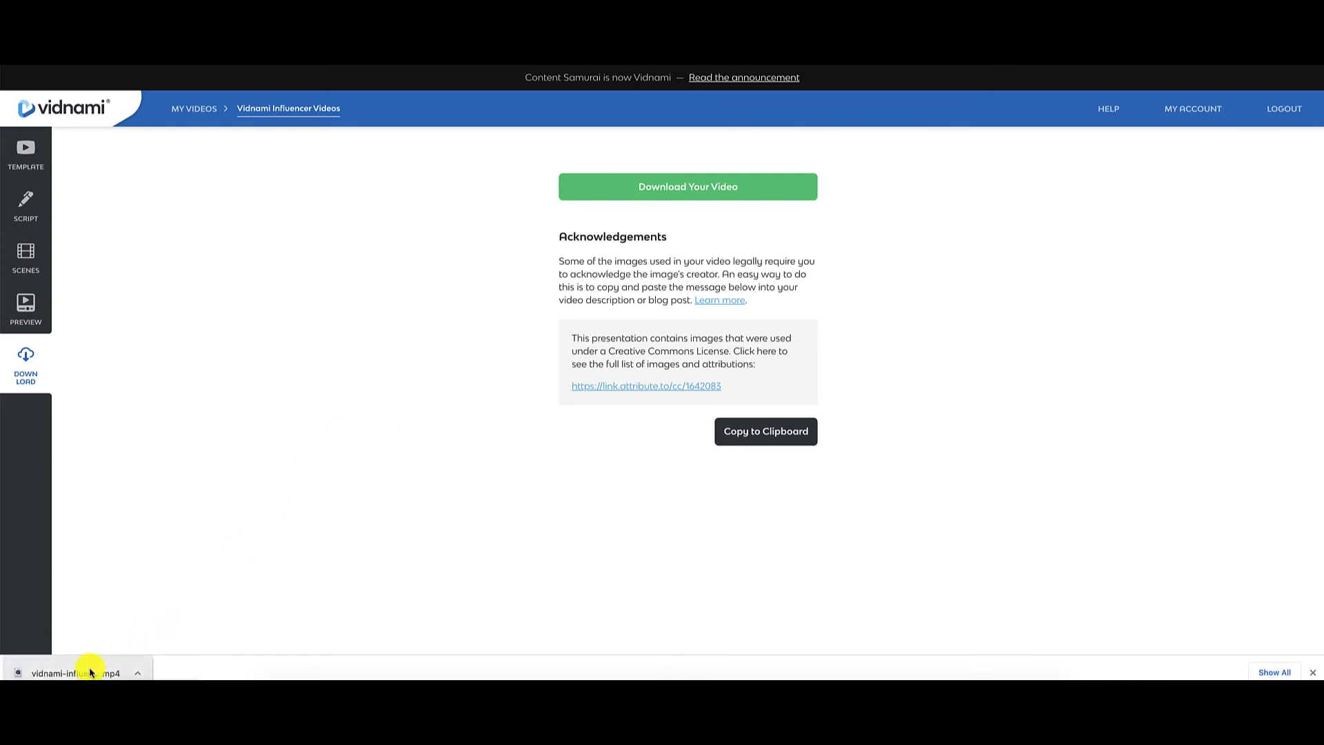
- Open the downloaded vidnami-influencer-videos.mp4, move its player window to the middle of the screen and start playback
left_click(90, 672)
left_click_drag(379, 97, 835, 136)
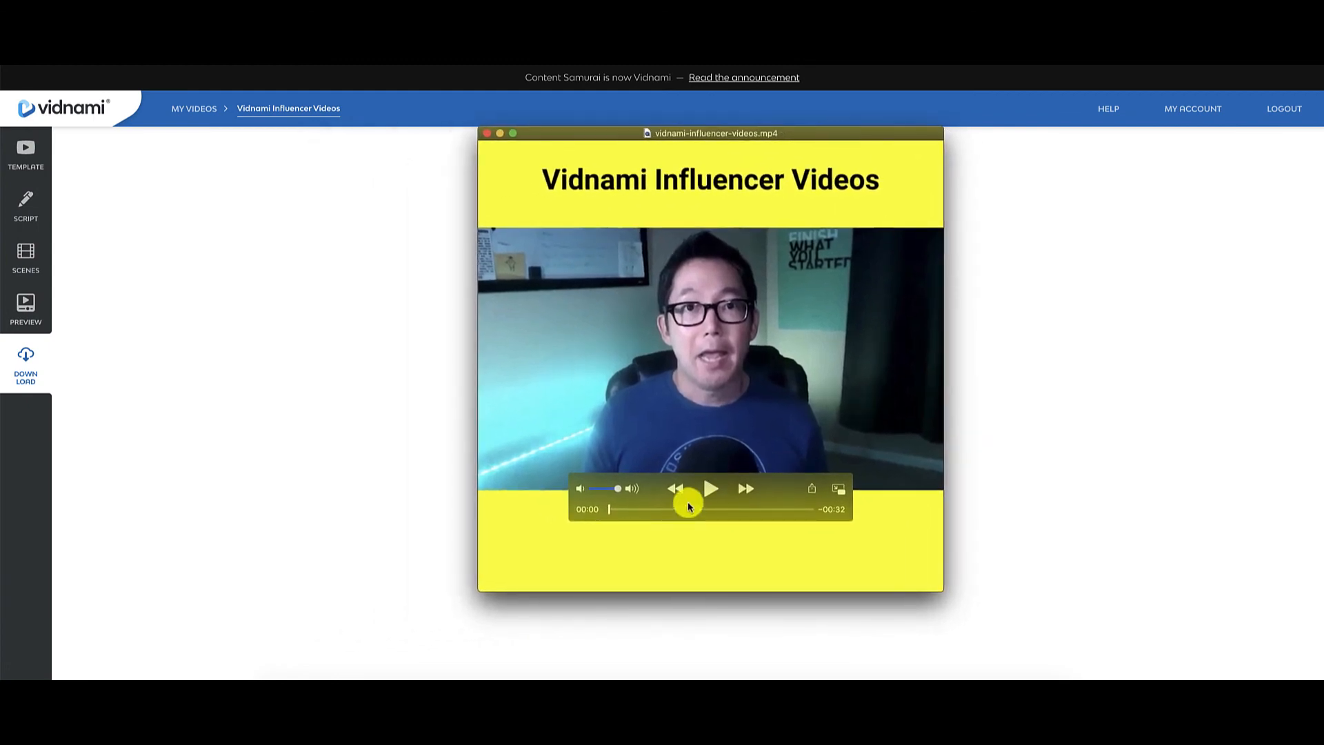
left_click(709, 490)
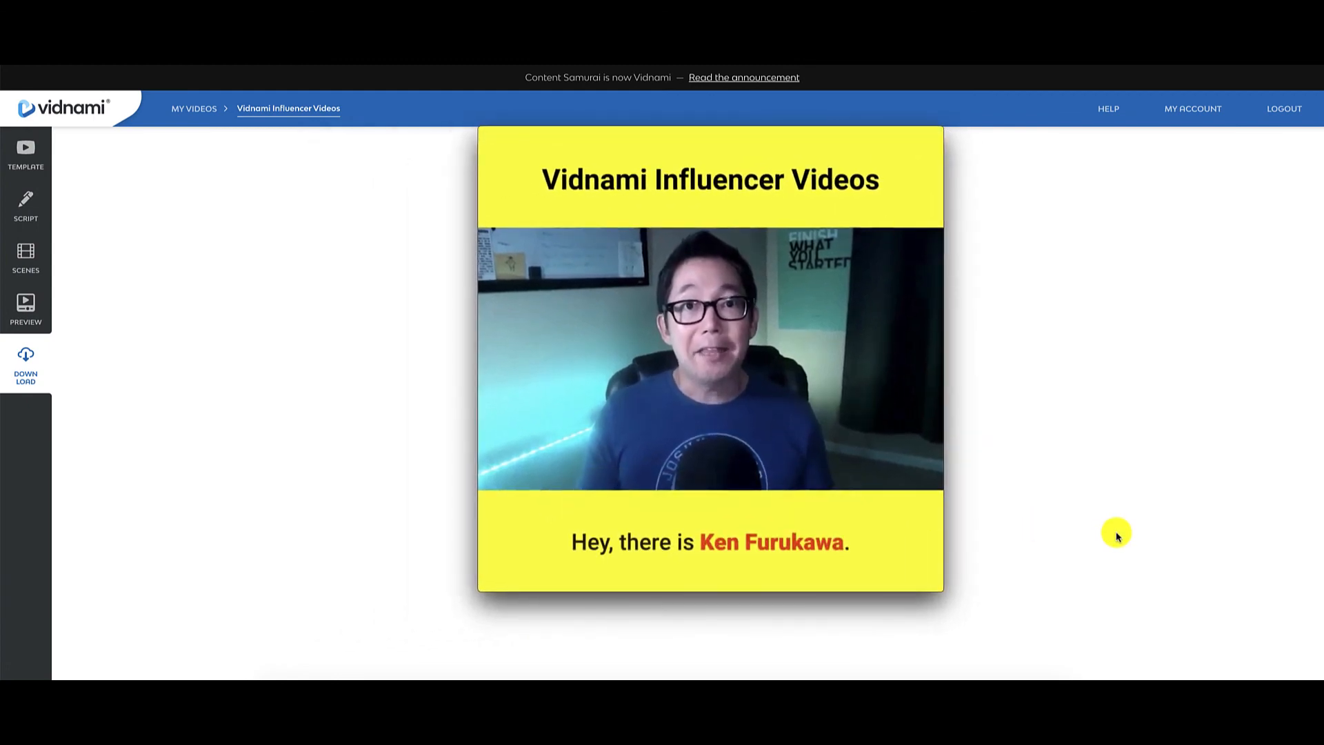